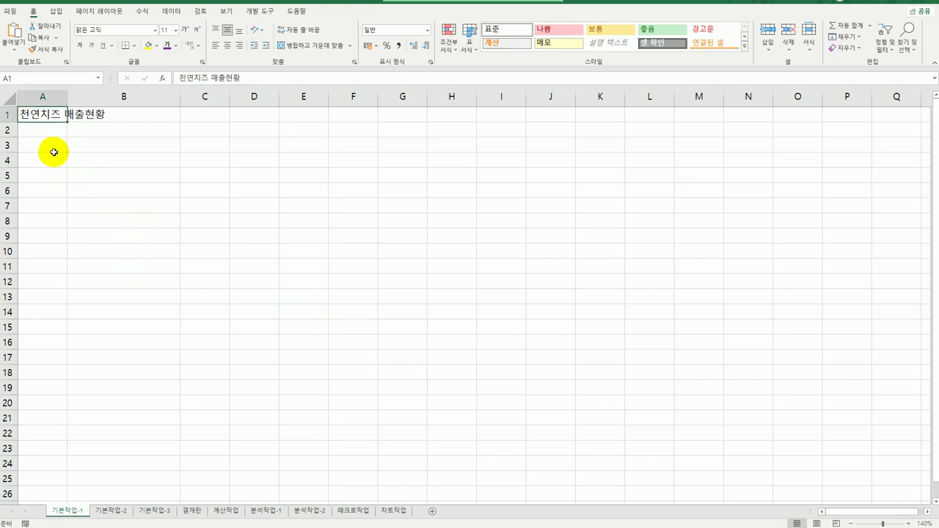
drag(52, 147, 407, 265)
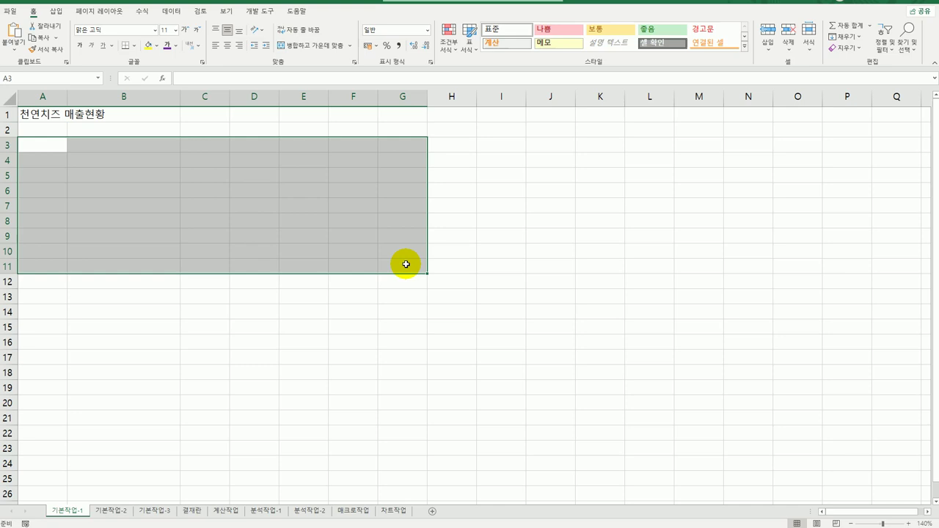
On sheet 기본작업-2, set title range A1:I1 to merged cells with horizontal and vertical alignment both 가운데 in the cell format settings.
click(129, 510)
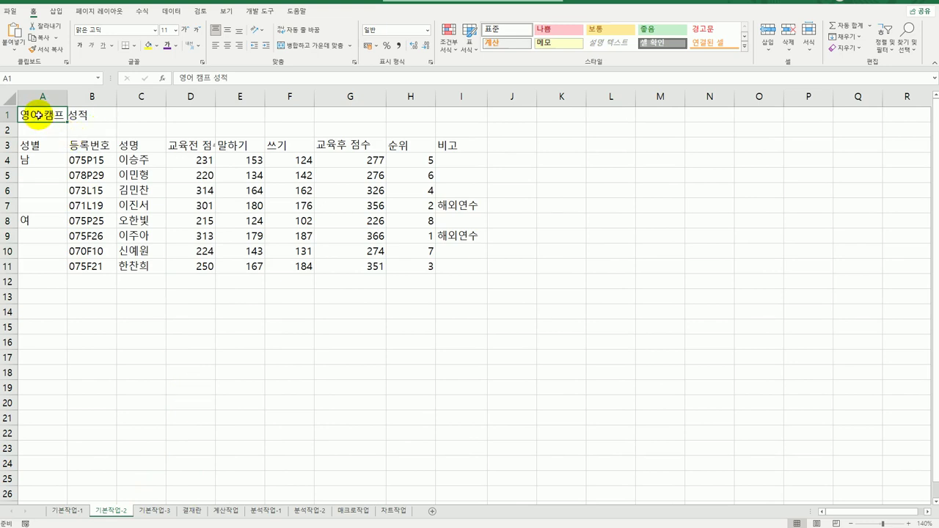
drag(37, 115, 443, 115)
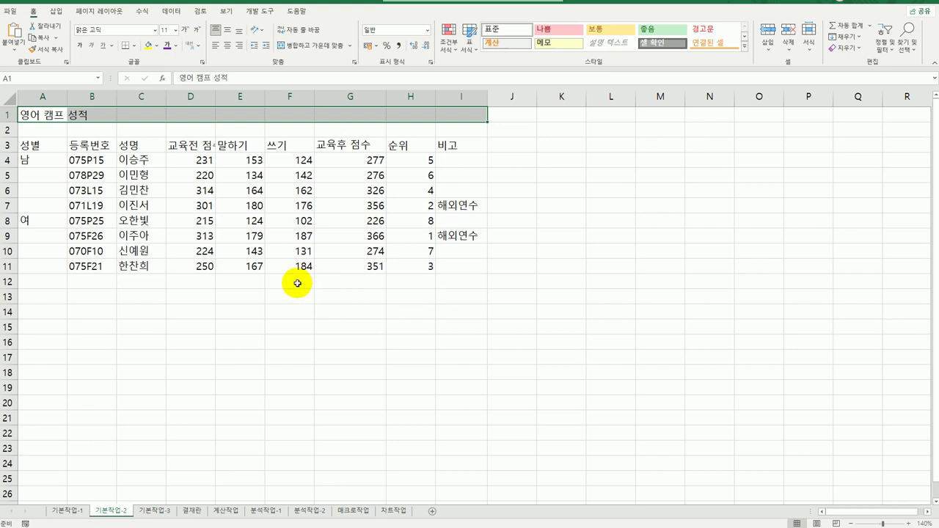
right_click(175, 116)
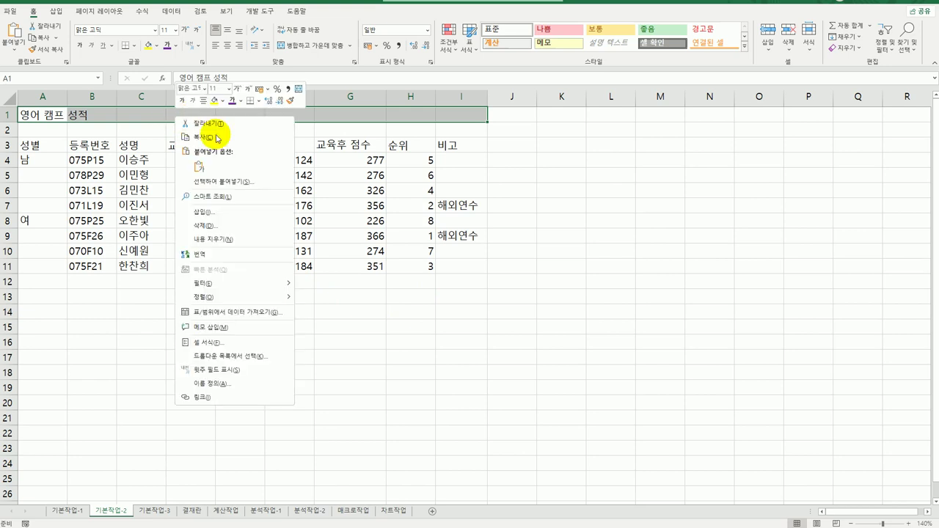
click(254, 342)
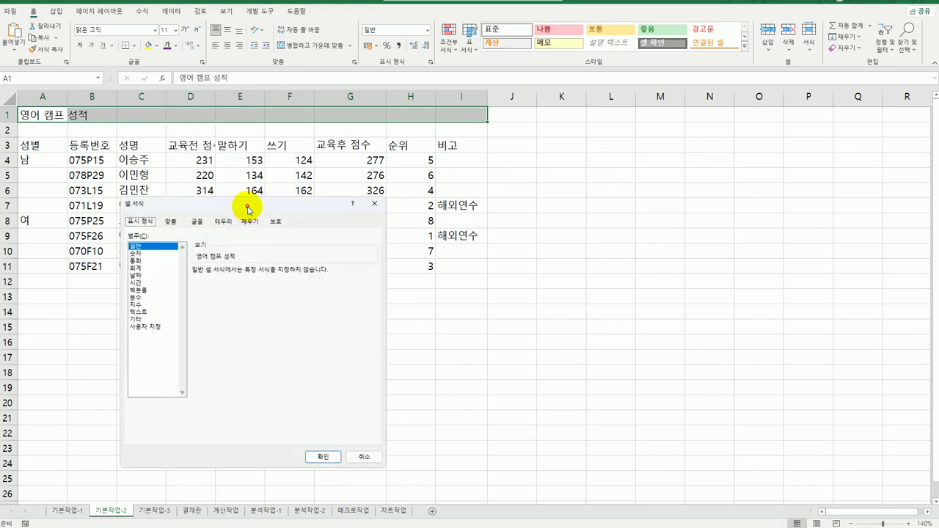
drag(248, 205, 635, 138)
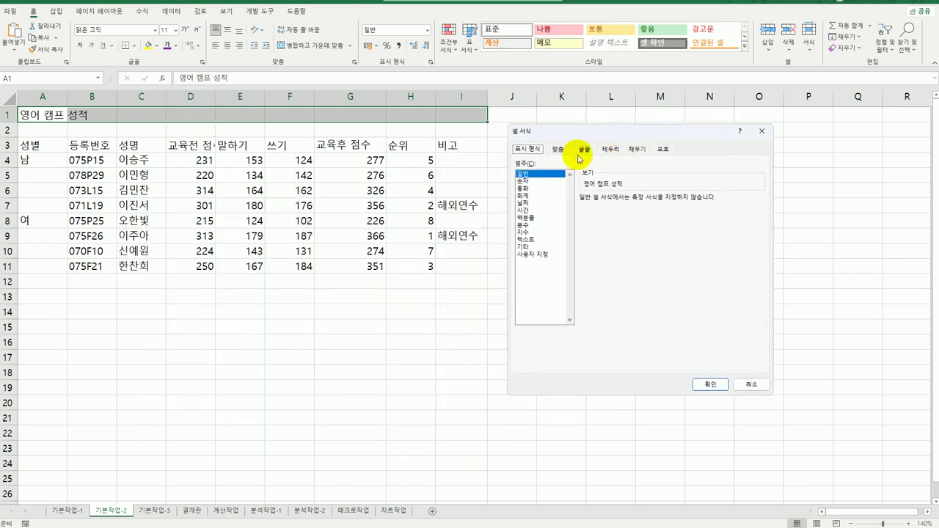
click(560, 151)
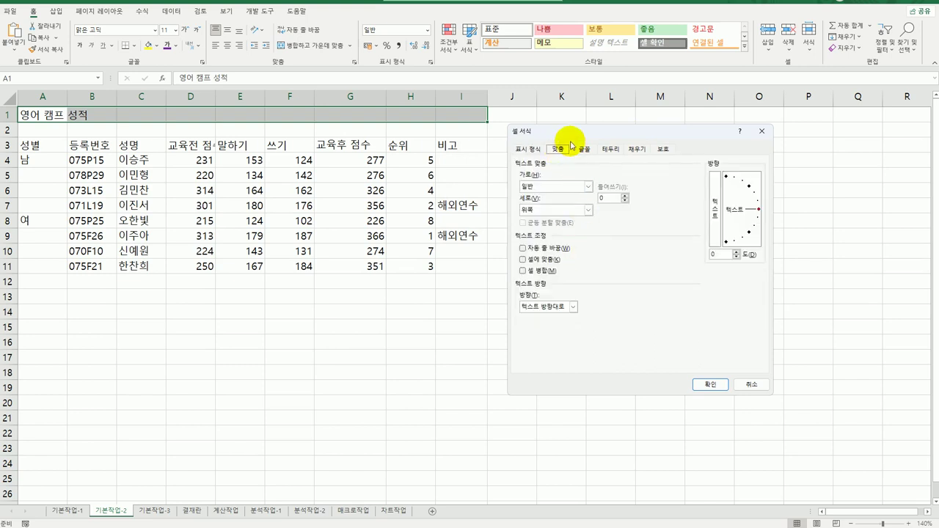
click(534, 277)
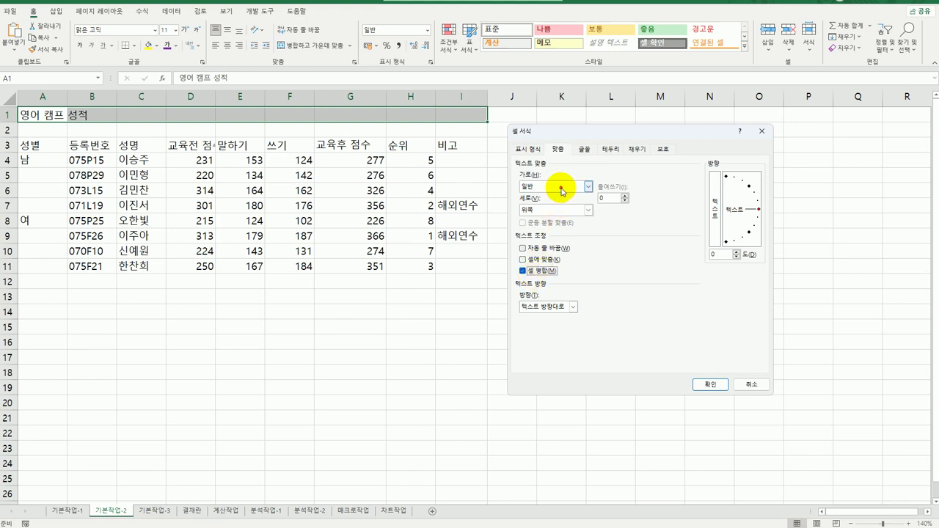
click(559, 186)
click(558, 211)
click(551, 210)
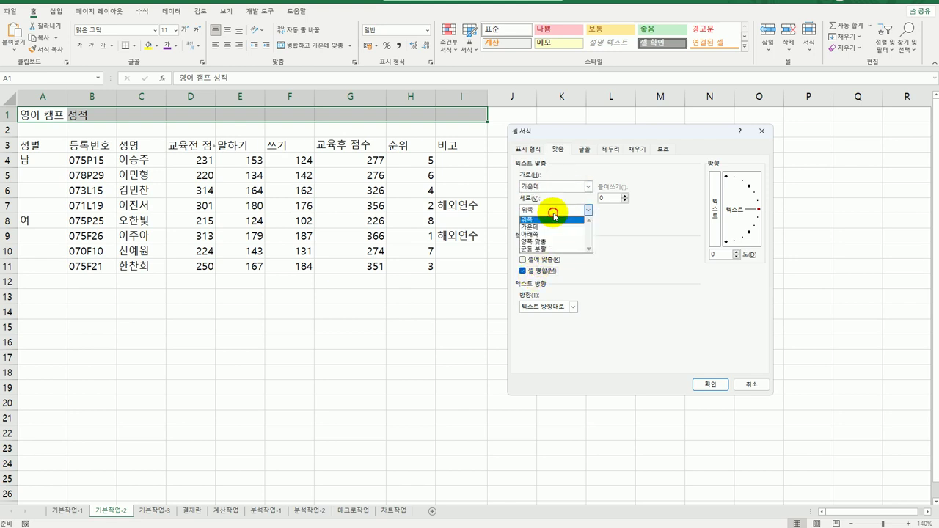
click(552, 225)
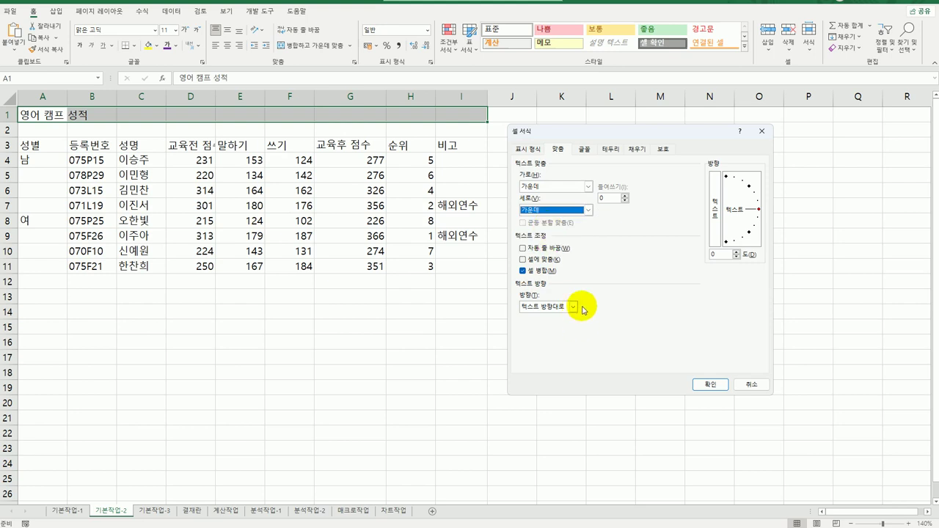
Format the title text in A1:I1 with the 바탕체 font, size 17, in bold (굵게), and apply the cell format.
click(584, 149)
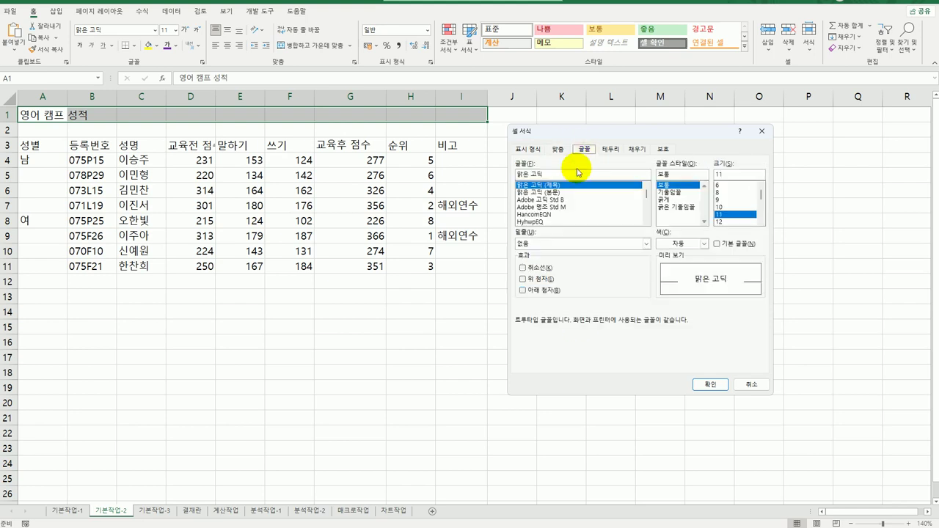
click(646, 196)
click(645, 197)
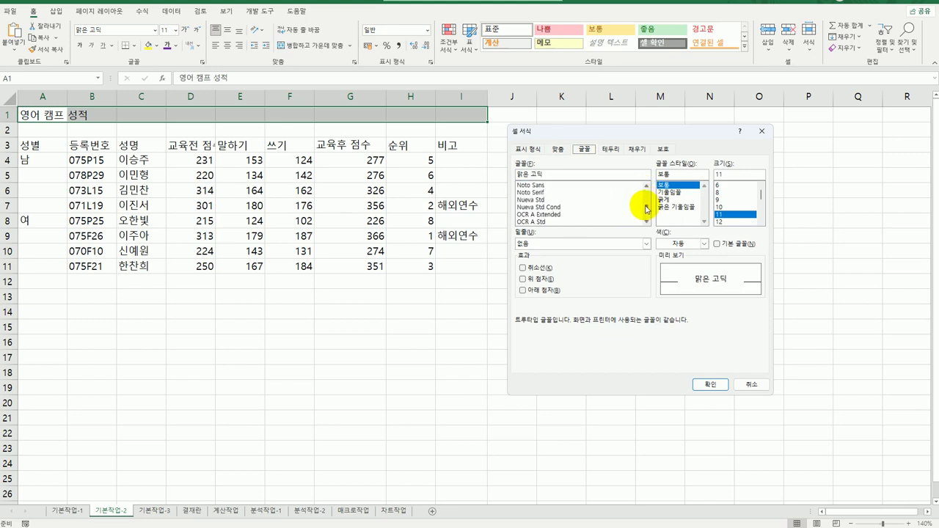
click(646, 202)
click(646, 202)
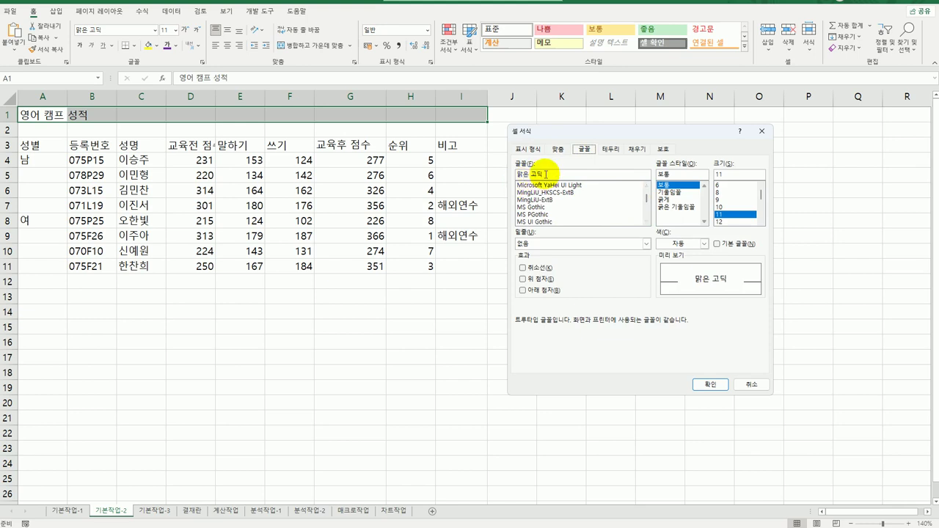
text(ㅂ)
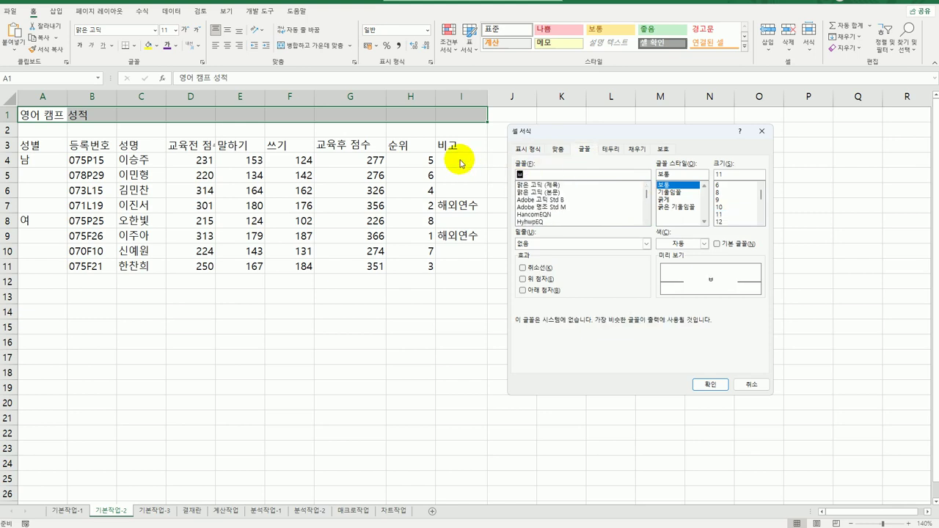
text(ㅏ탕ㅊ)
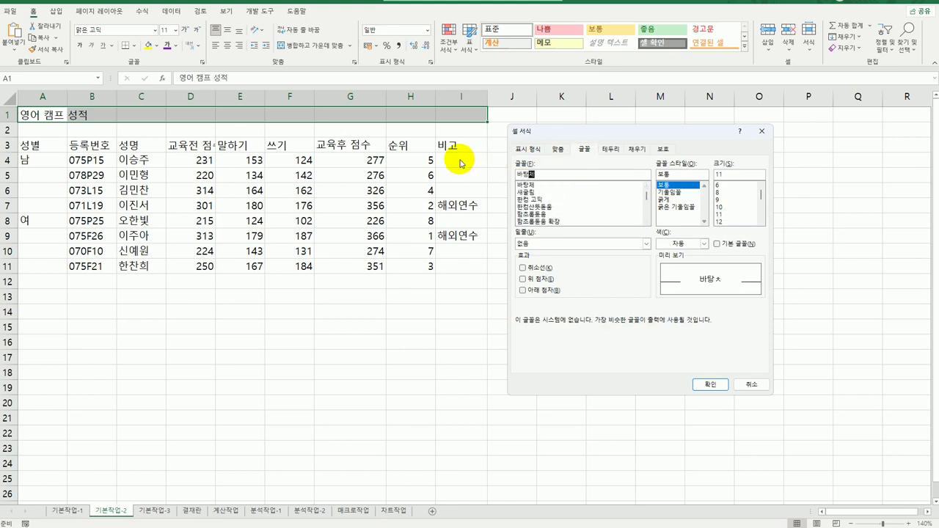
click(528, 184)
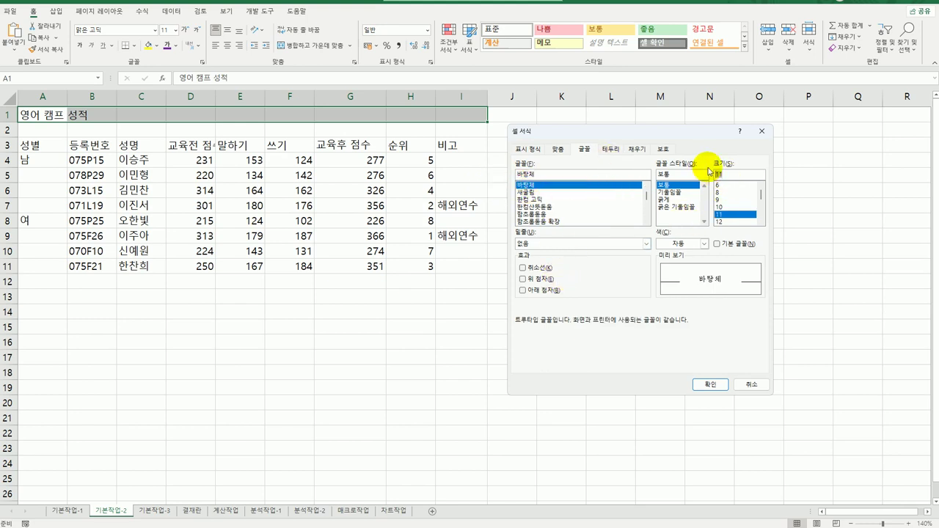
text(17)
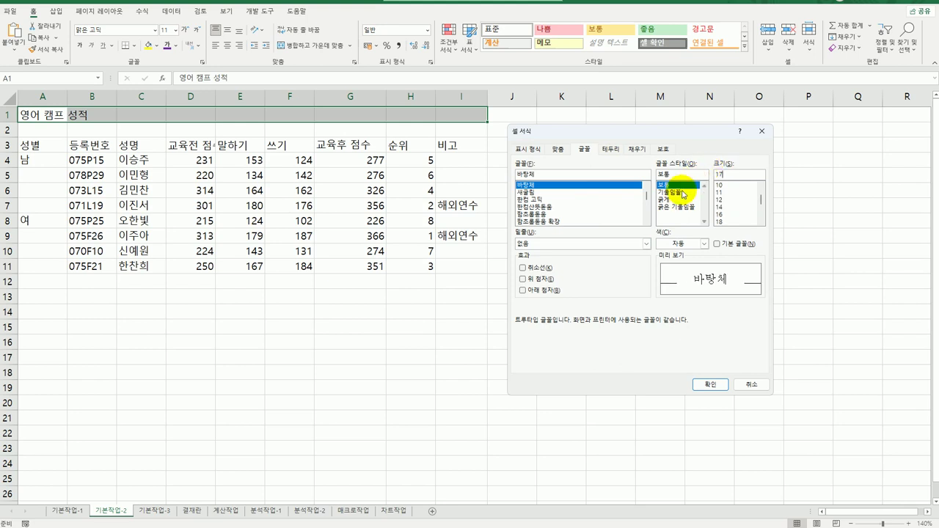
click(677, 200)
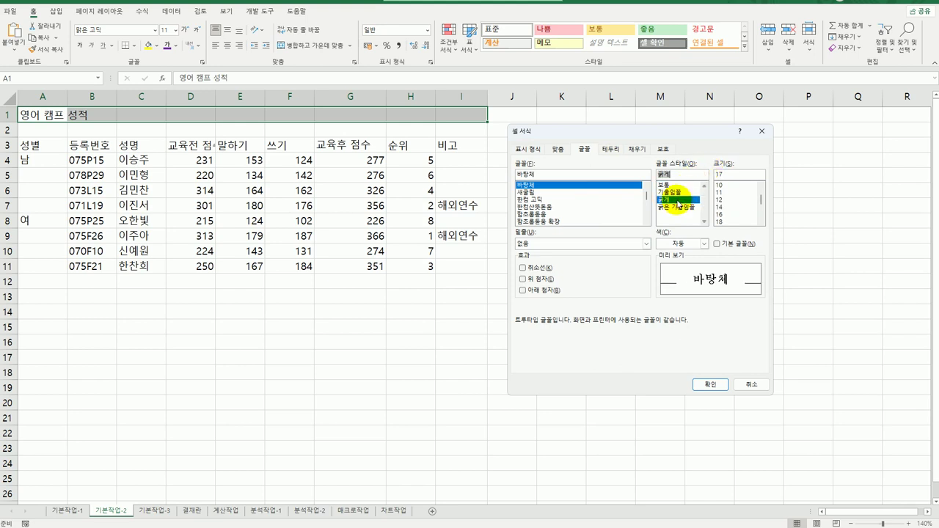
click(708, 384)
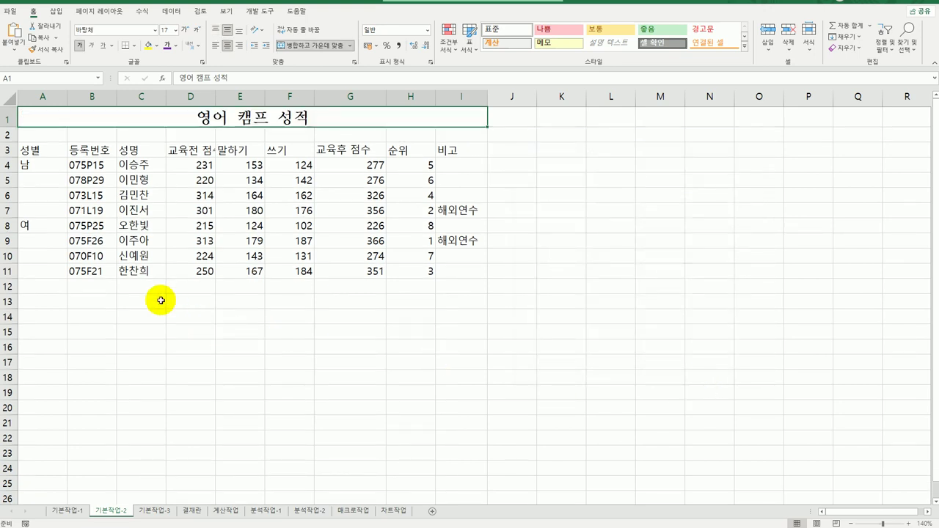
Merge and center the gender cells A4:A7 and A8:A11 as two separate blocks.
click(42, 166)
drag(42, 176, 40, 270)
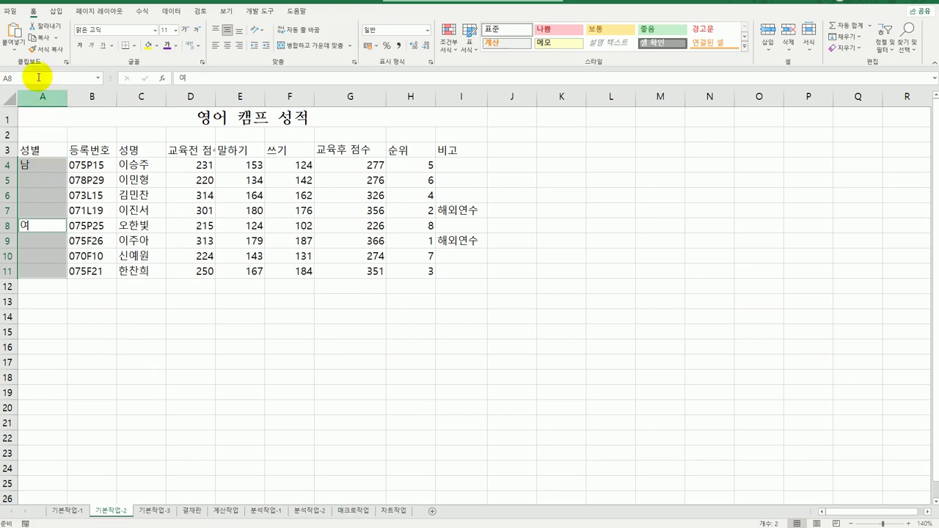
click(310, 45)
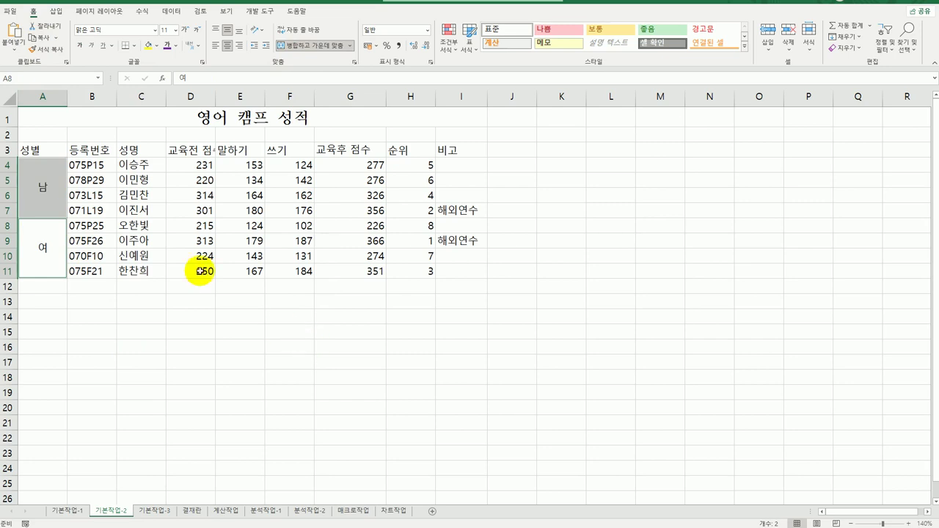
Fill the header row A3:I3 with the standard yellow color.
drag(59, 150, 467, 156)
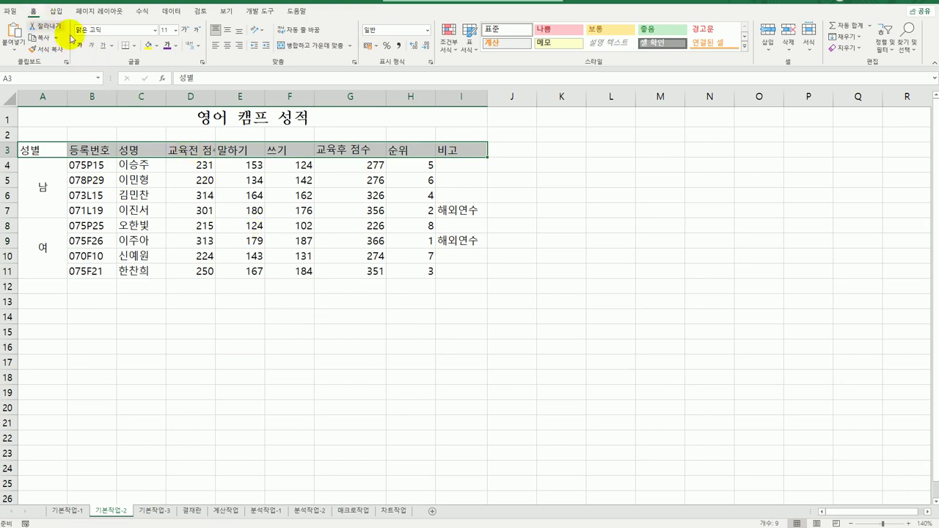
click(155, 47)
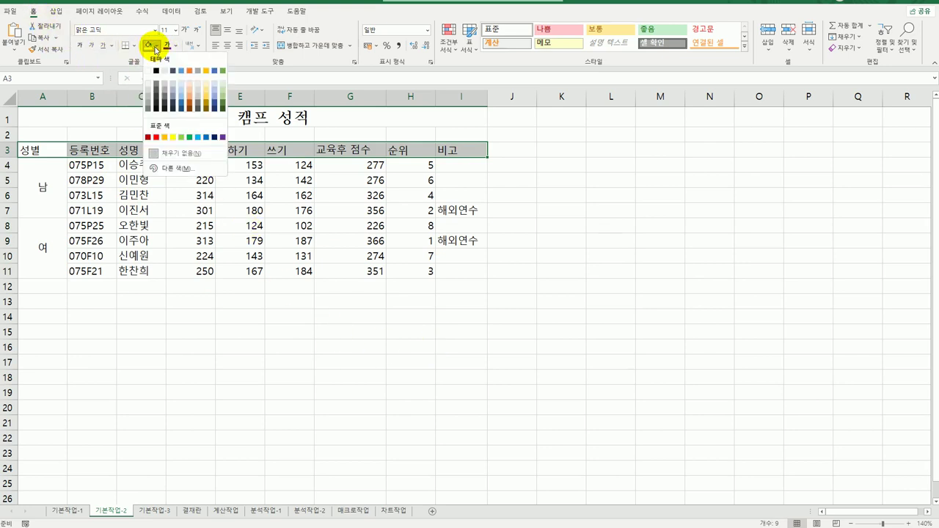
click(173, 138)
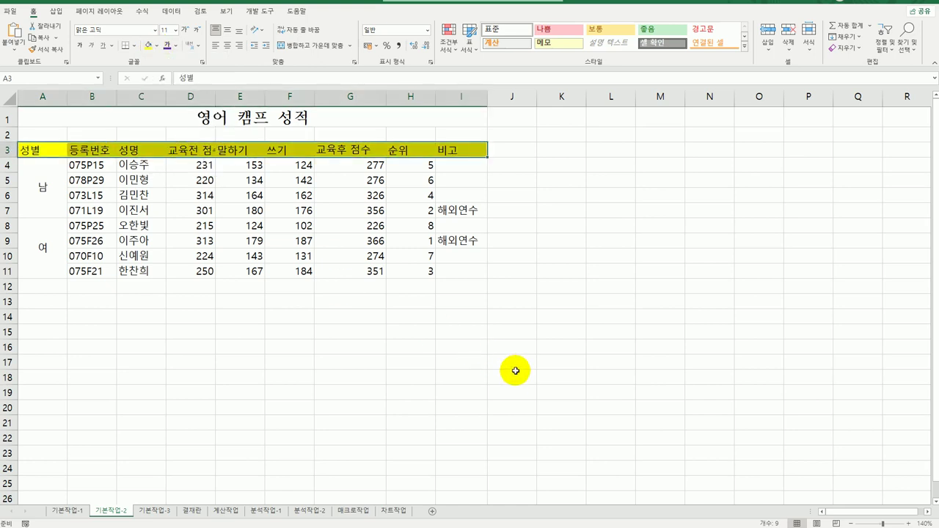
click(532, 378)
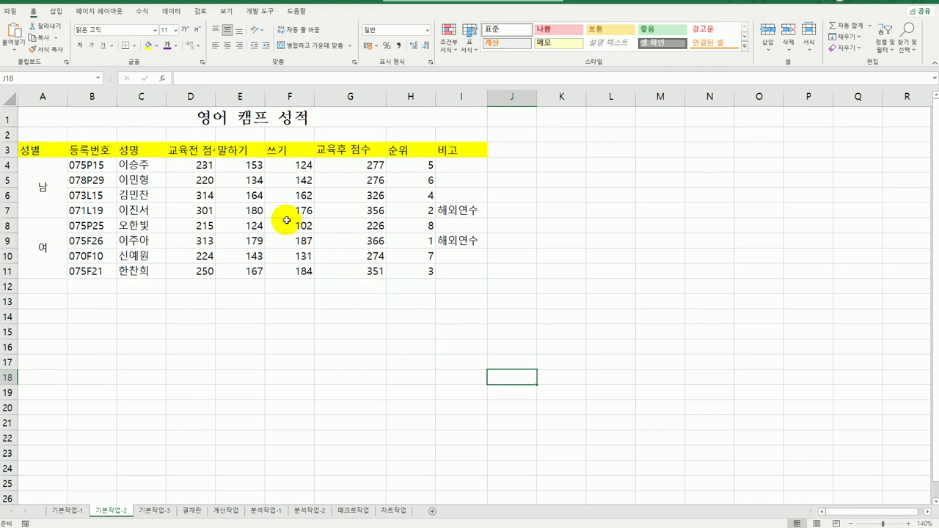
Apply the custom number format #점 to the score cells D4:G11.
drag(190, 165, 370, 271)
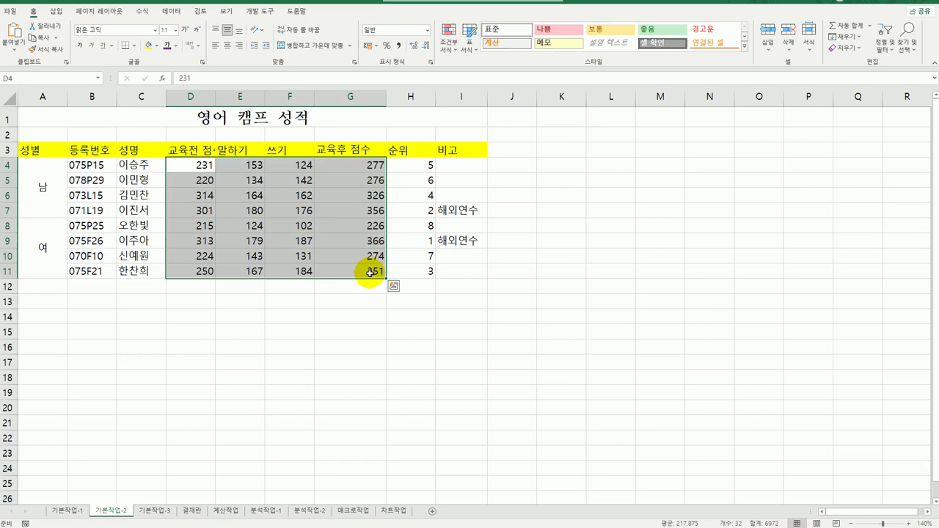
right_click(345, 165)
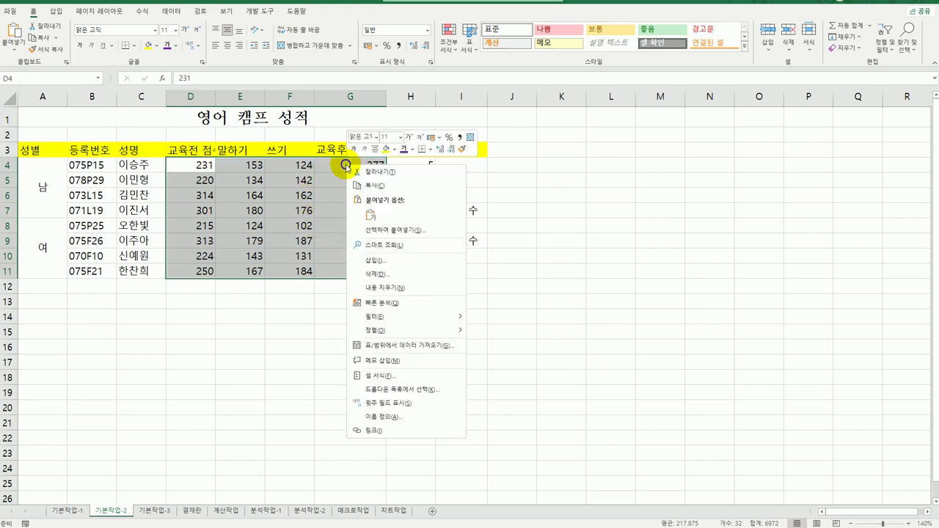
click(419, 375)
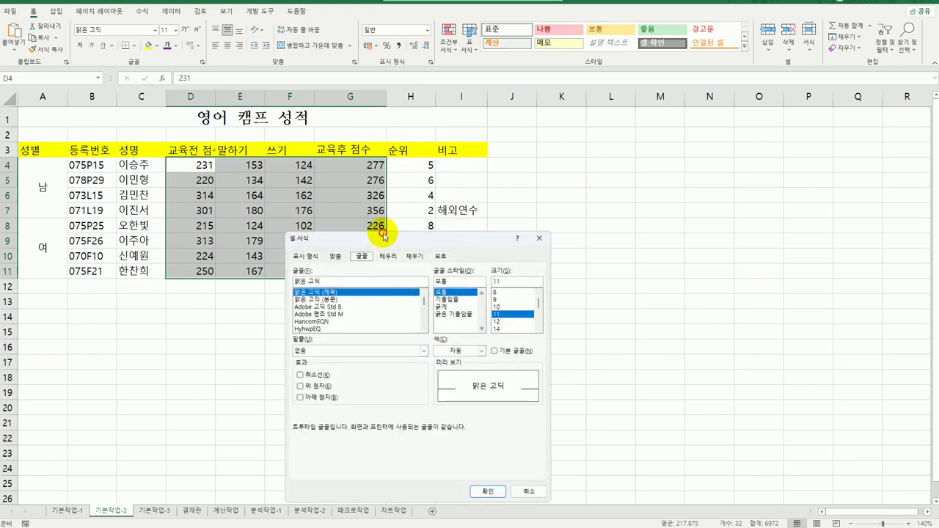
drag(383, 236, 601, 132)
click(522, 156)
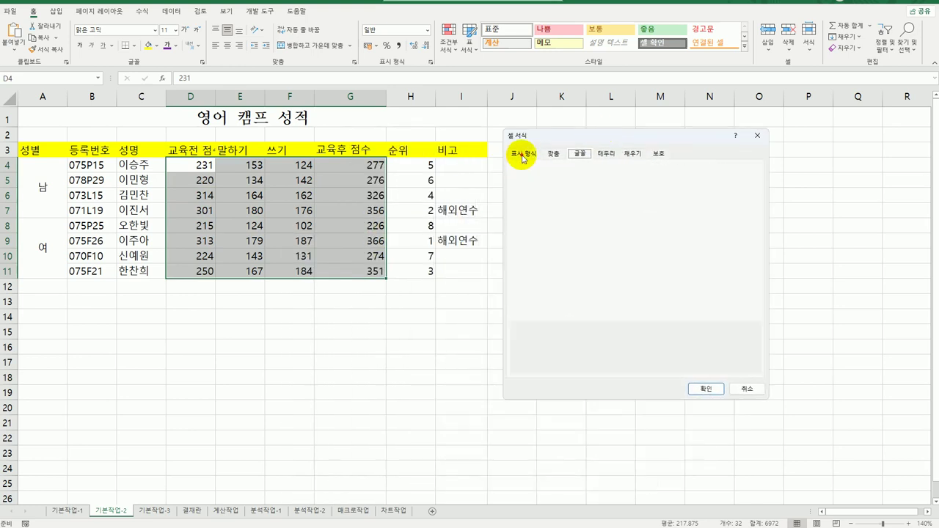
click(521, 258)
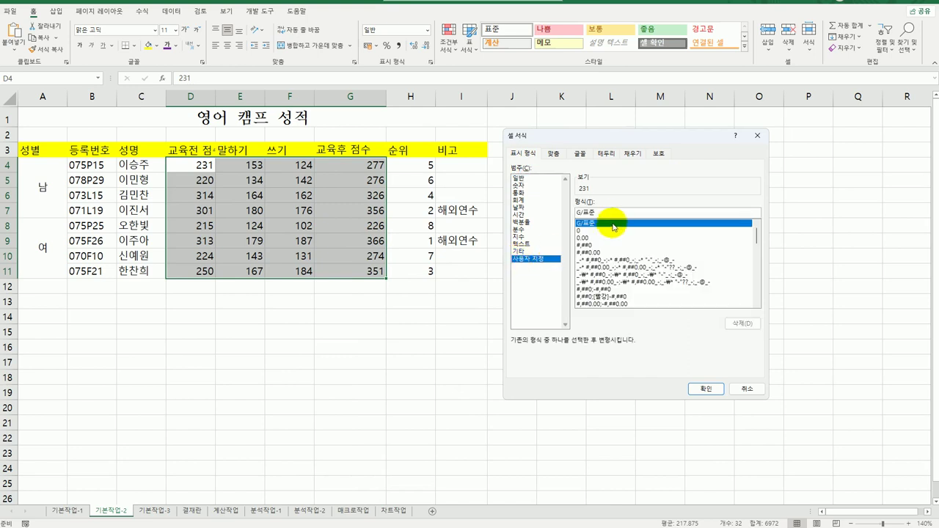
click(608, 212)
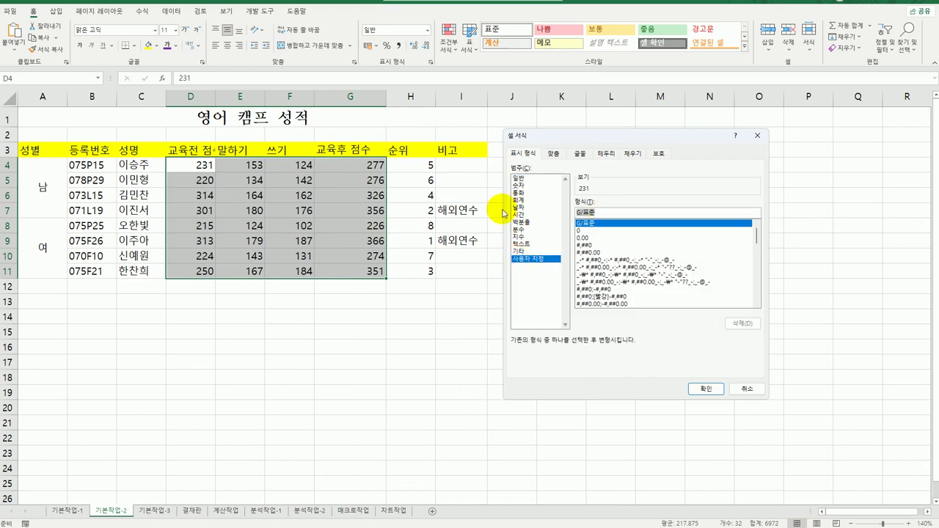
text(#점)
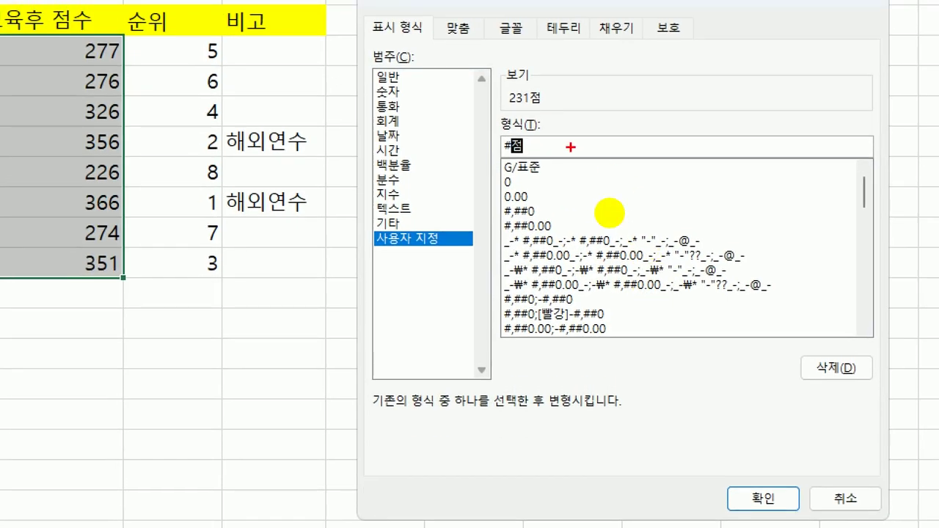
mouse_move(540, 135)
mouse_down()
mouse_move(506, 167)
mouse_move(541, 124)
mouse_move(537, 145)
mouse_up()
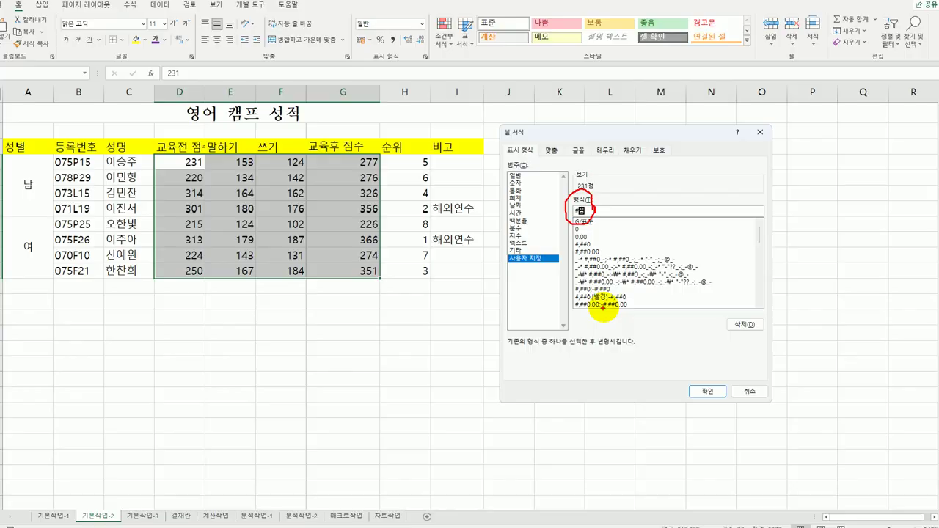
key(Escape)
click(701, 389)
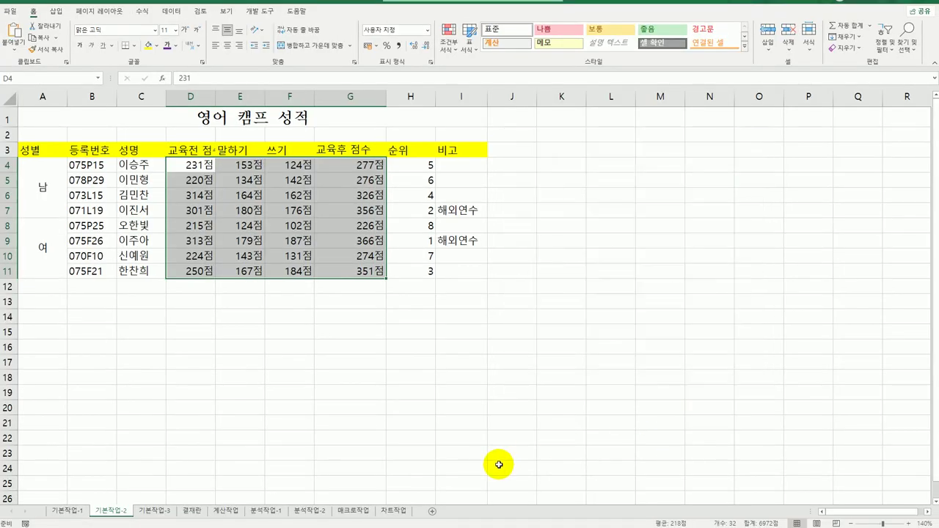
click(425, 457)
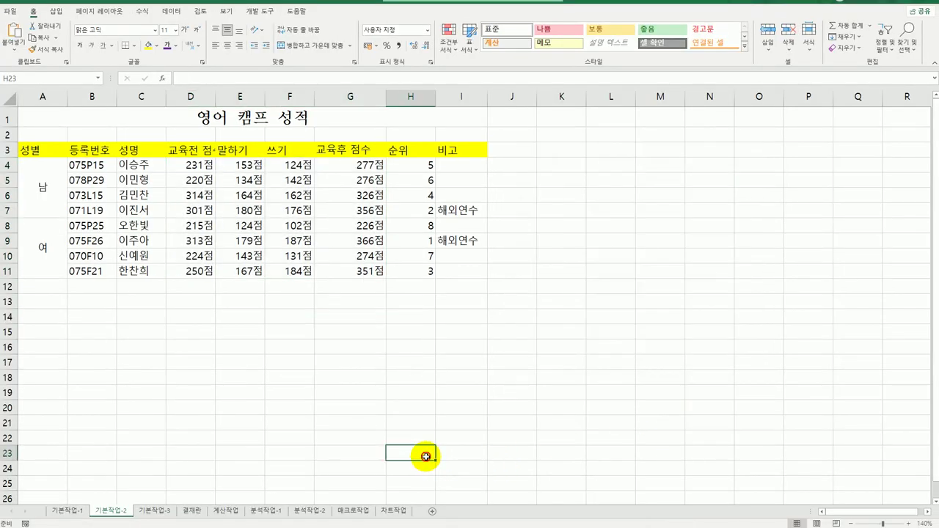
Apply the custom number format #위 to the rank cells H4:H11.
drag(417, 164, 426, 271)
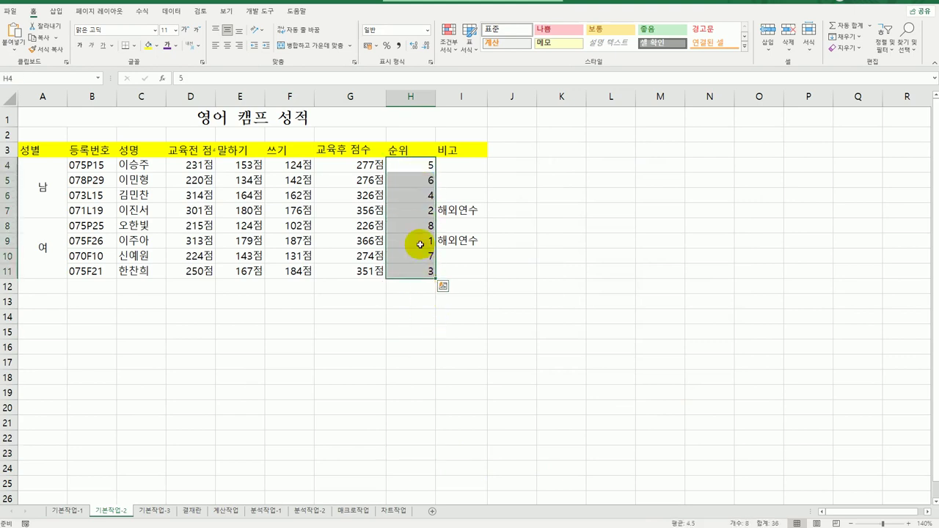
right_click(426, 178)
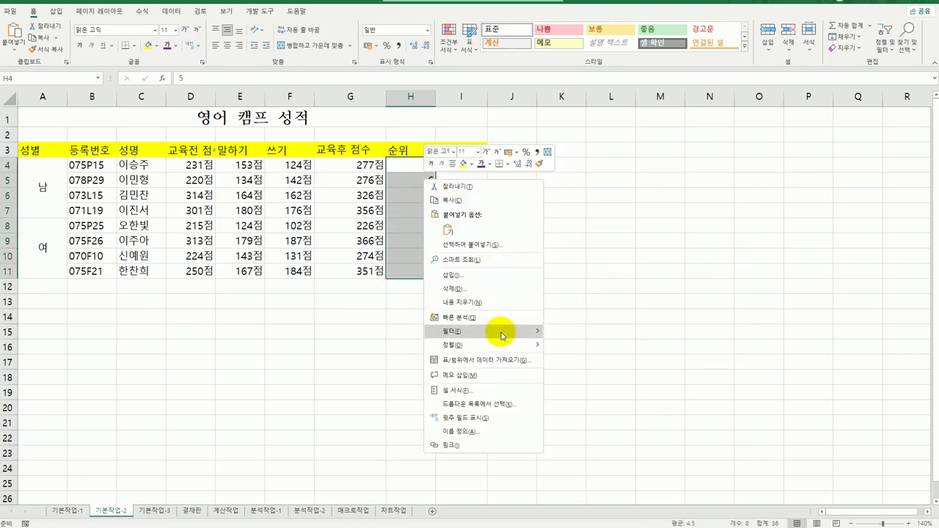
click(483, 390)
drag(431, 261, 575, 140)
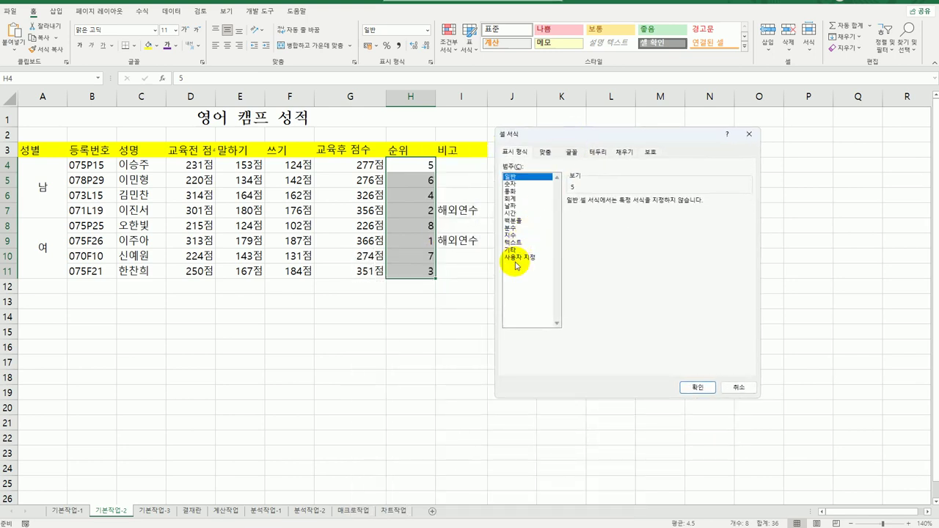
click(517, 258)
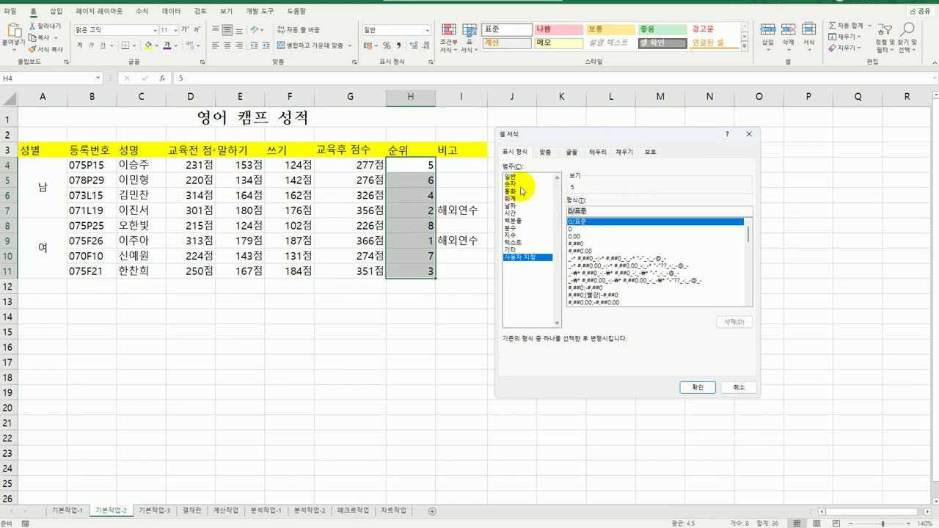
text(#)
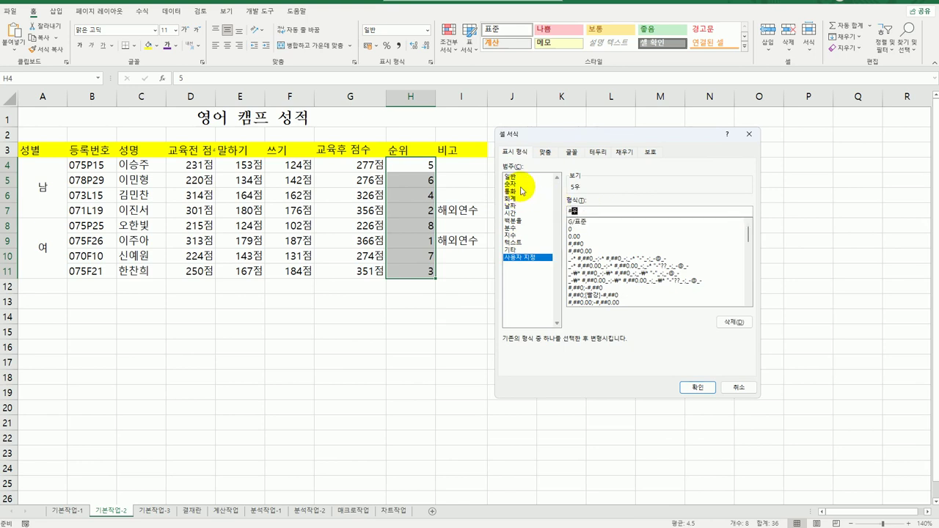
text(위)
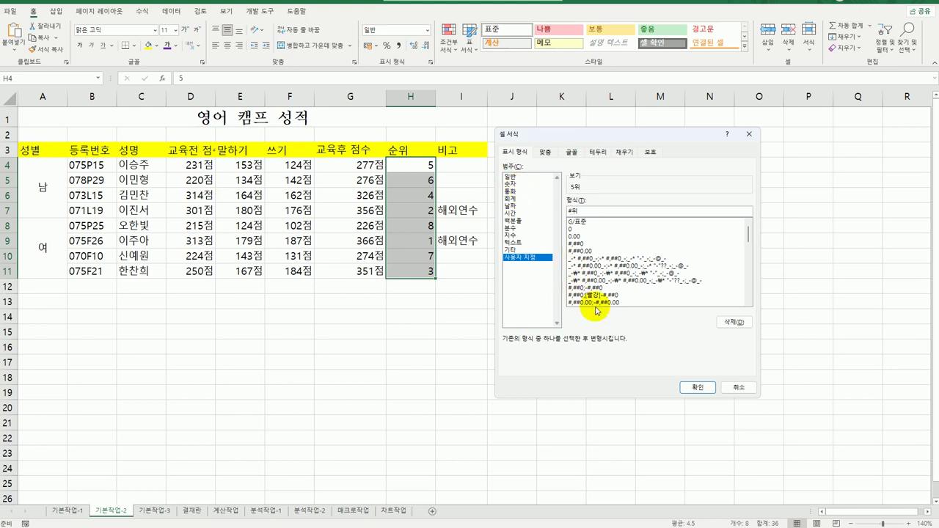
click(697, 387)
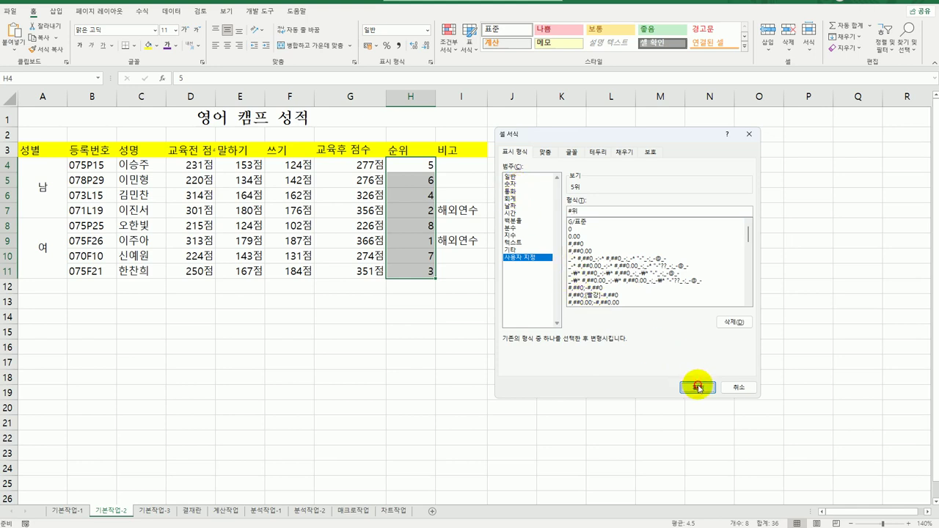
click(622, 434)
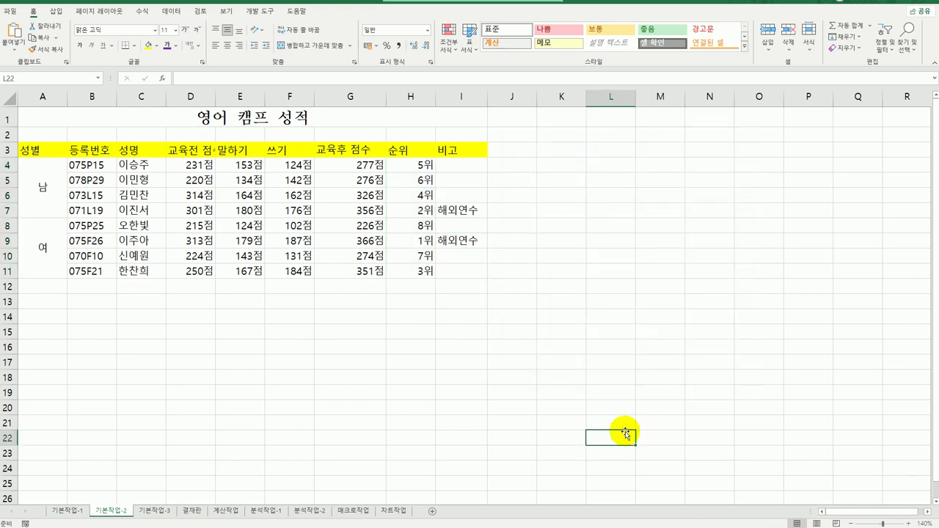
click(425, 271)
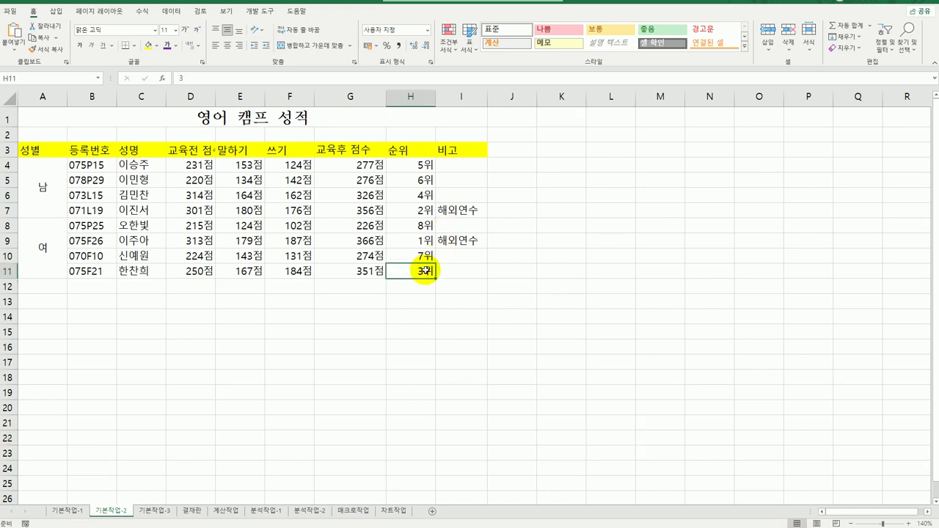
right_click(426, 271)
click(495, 466)
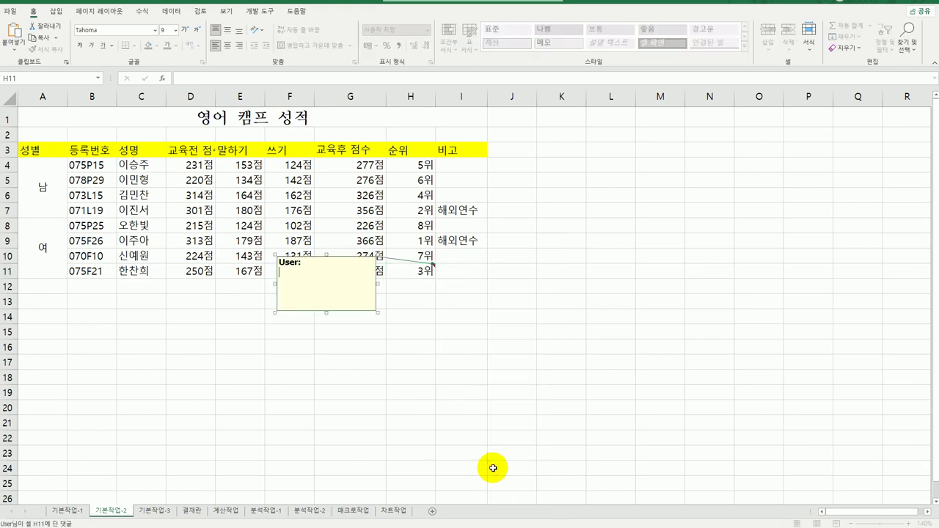
key(ctrl+a)
click(470, 391)
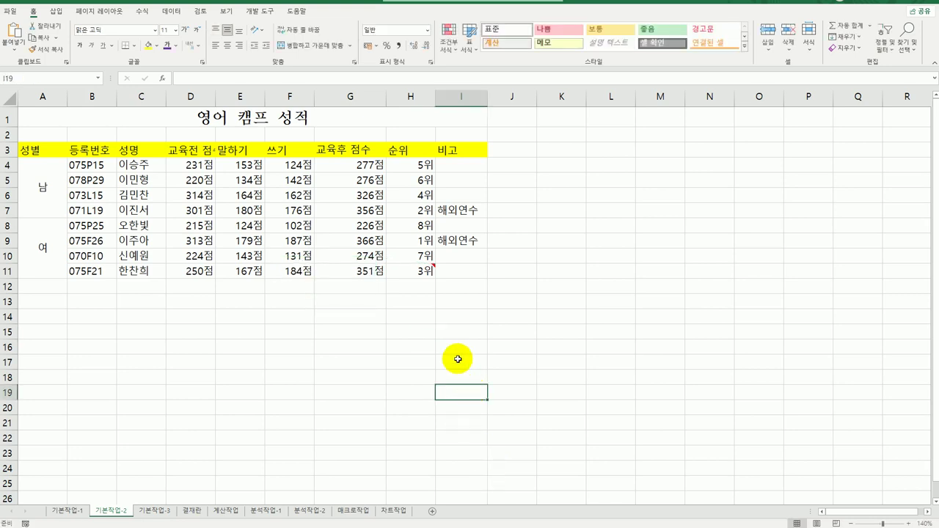
right_click(416, 272)
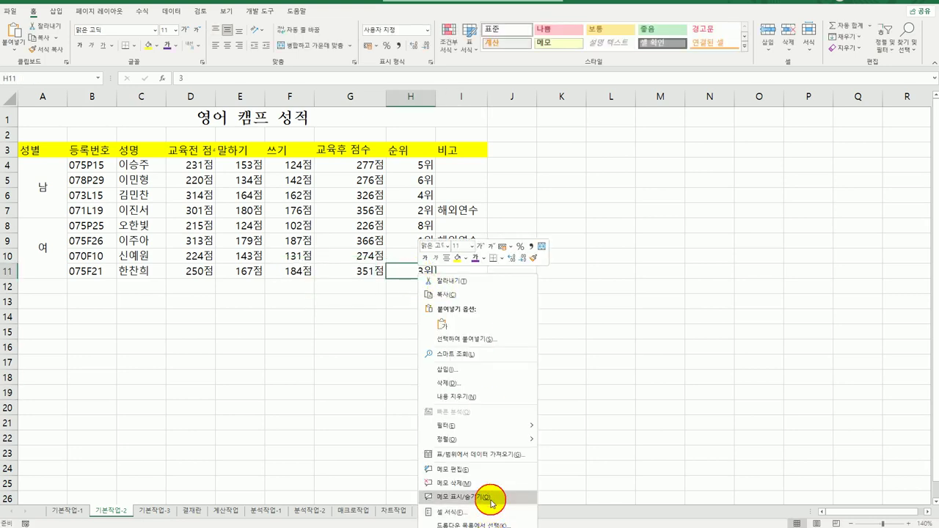
click(609, 424)
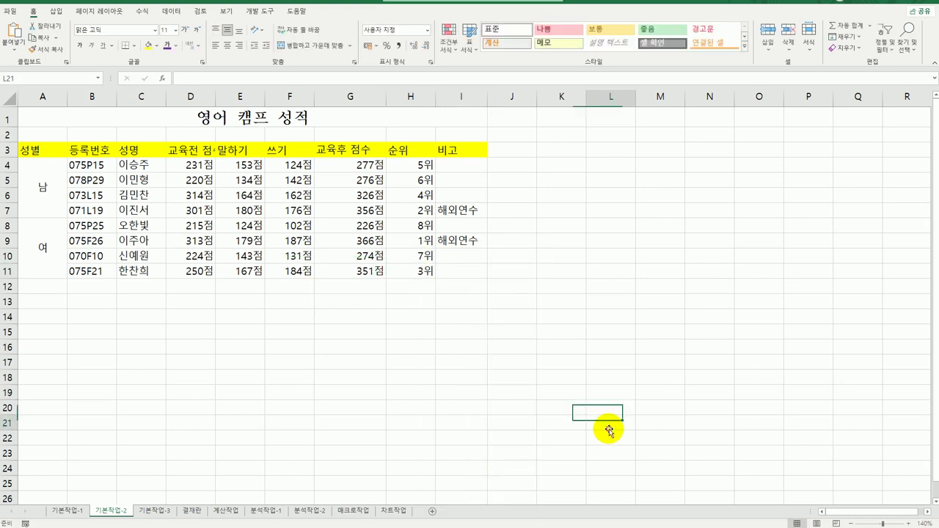
Insert a memo on cell H11 containing only the text 성적이 많이 오름.
click(421, 278)
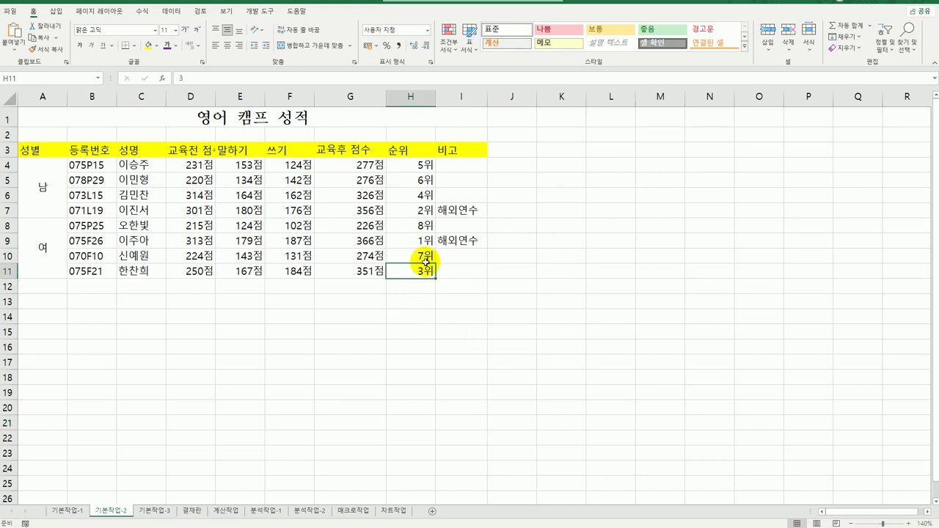
right_click(421, 269)
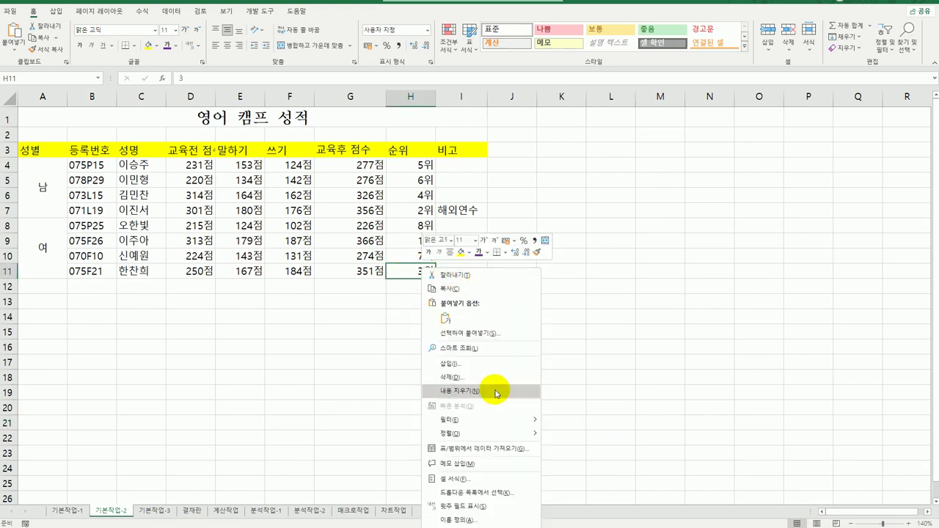
click(507, 466)
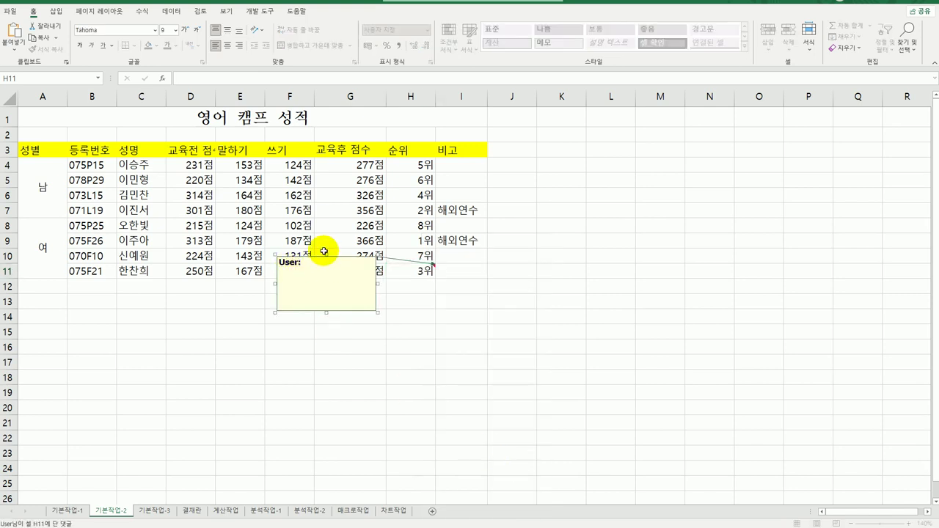
key(ctrl+a)
text(성적이 간)
key(BackSpace)
text(ㅈ)
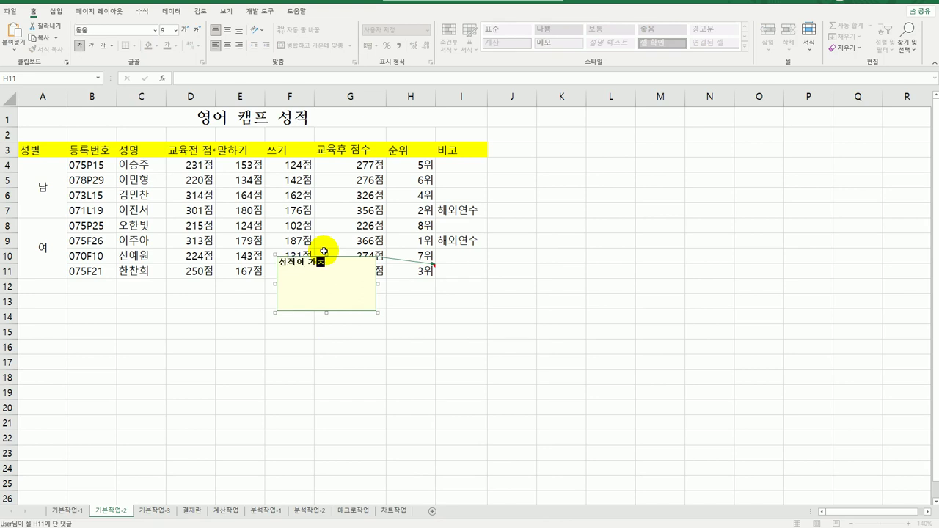
key(BackSpace)
key(BackSpace)
text(많이 오름)
click(499, 360)
Keep the memo on H11 always displayed and turn on automatic sizing (자동 크기) for its box.
right_click(416, 273)
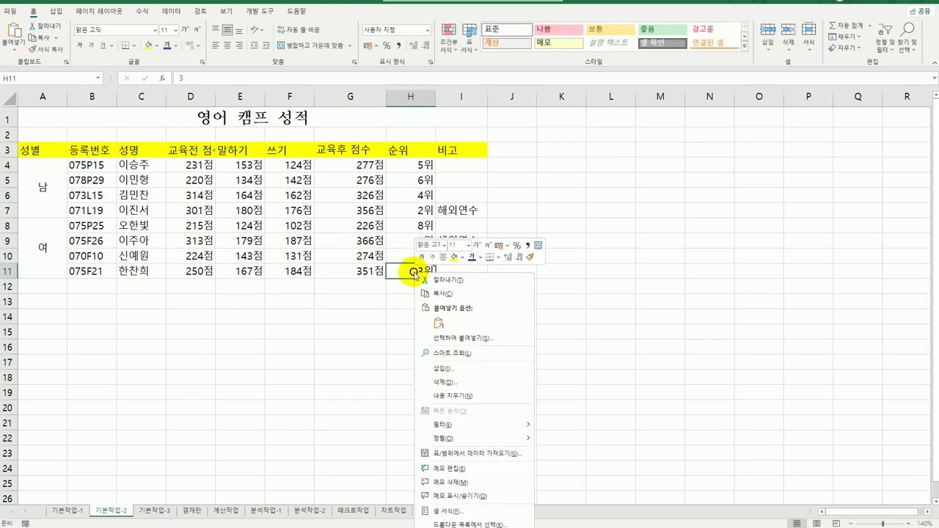
click(479, 497)
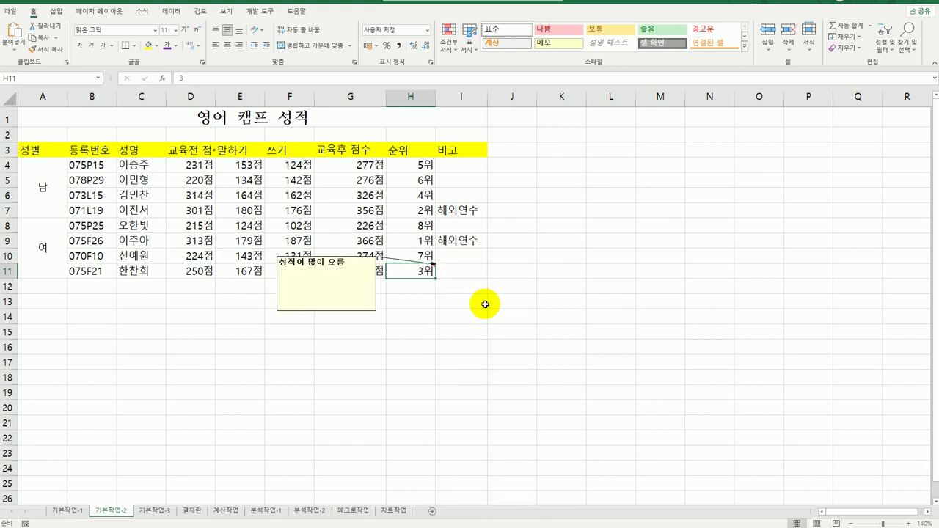
click(306, 313)
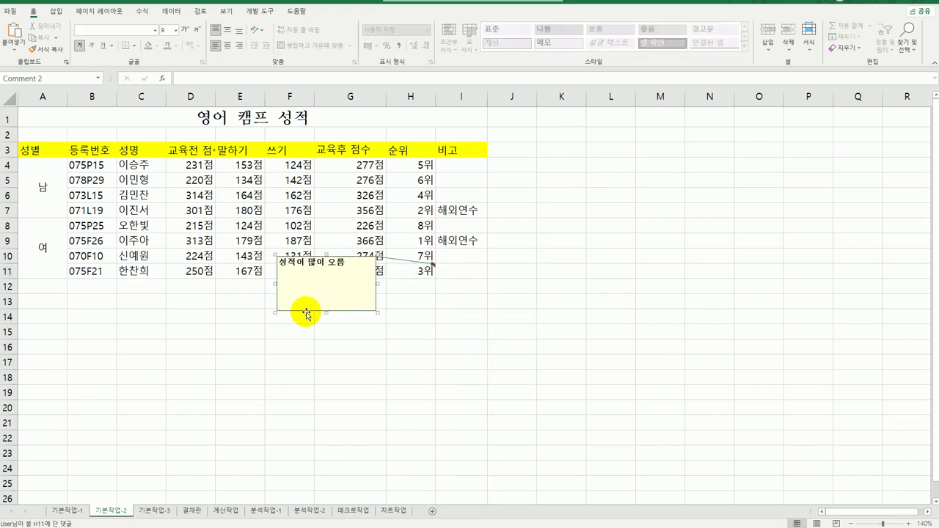
right_click(306, 313)
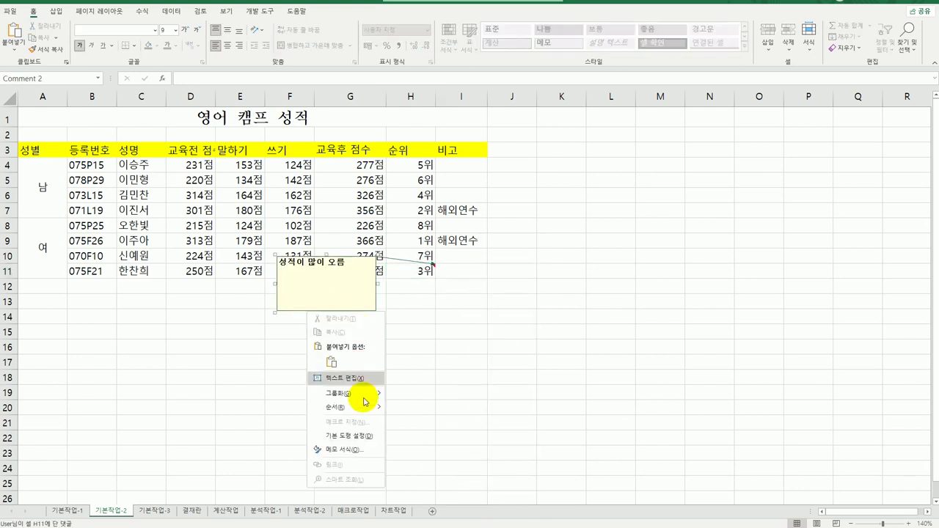
click(347, 450)
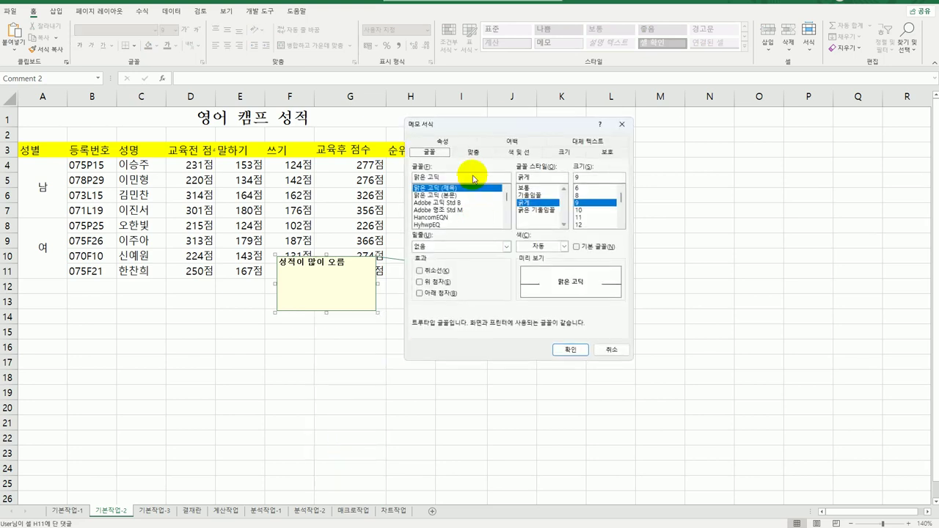
click(466, 152)
click(425, 210)
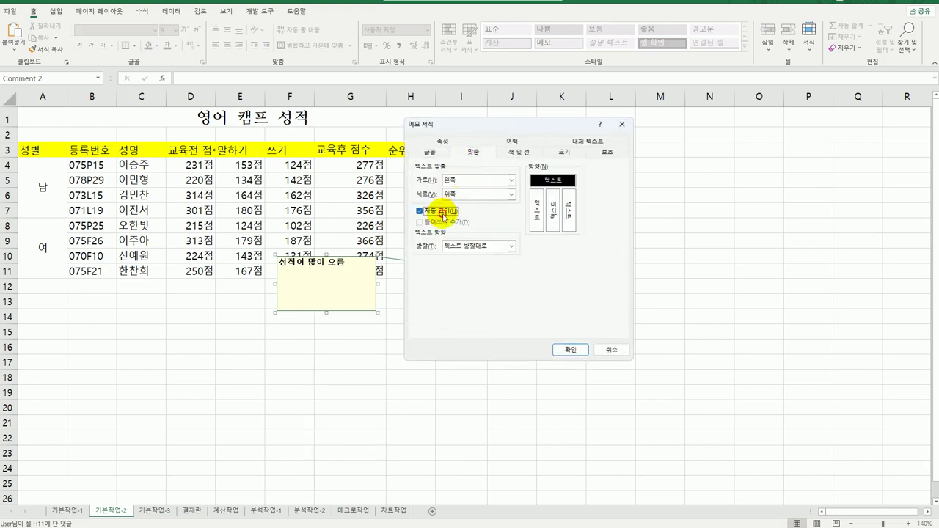
click(570, 350)
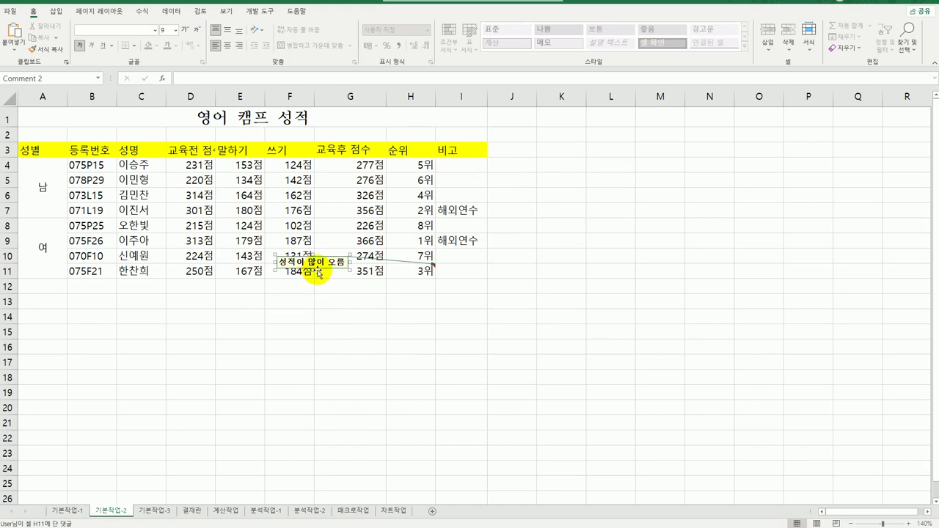
click(423, 274)
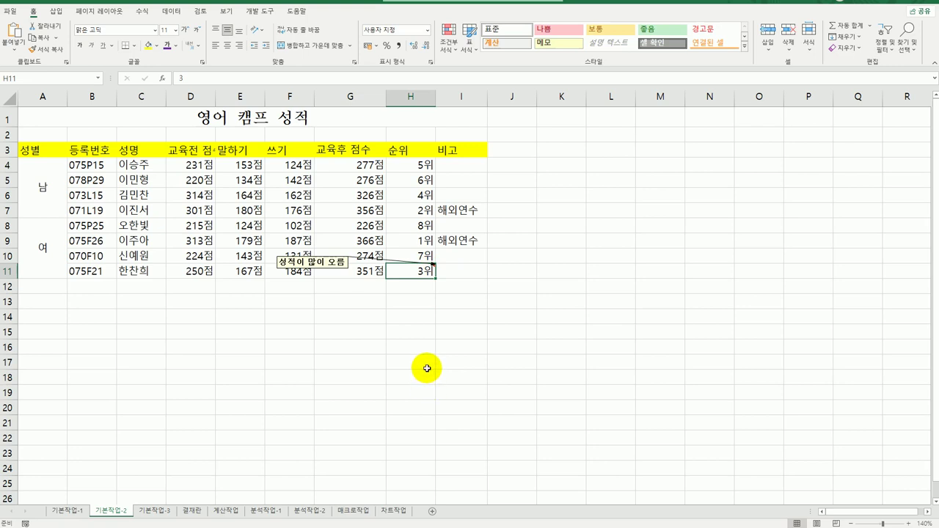
Center the contents of A3:I11 horizontally and apply all borders to the range.
click(47, 148)
drag(74, 161, 459, 275)
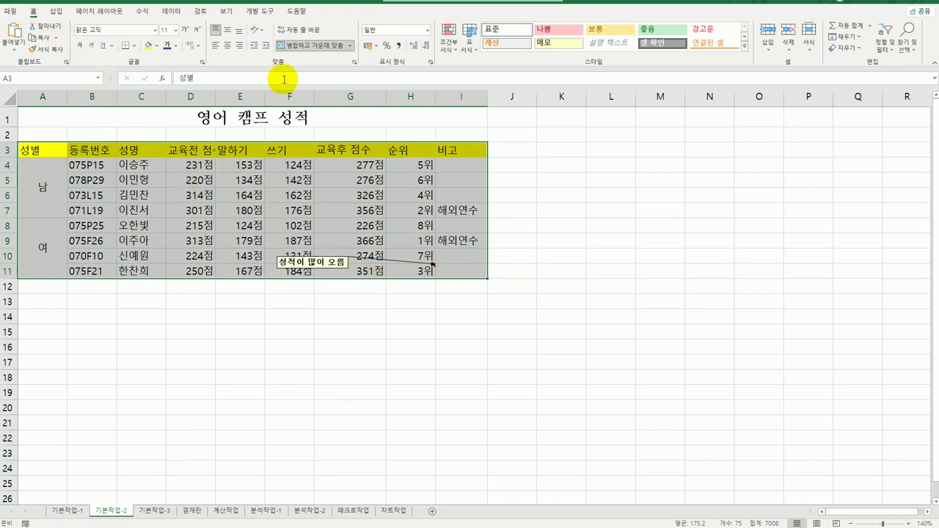
click(227, 45)
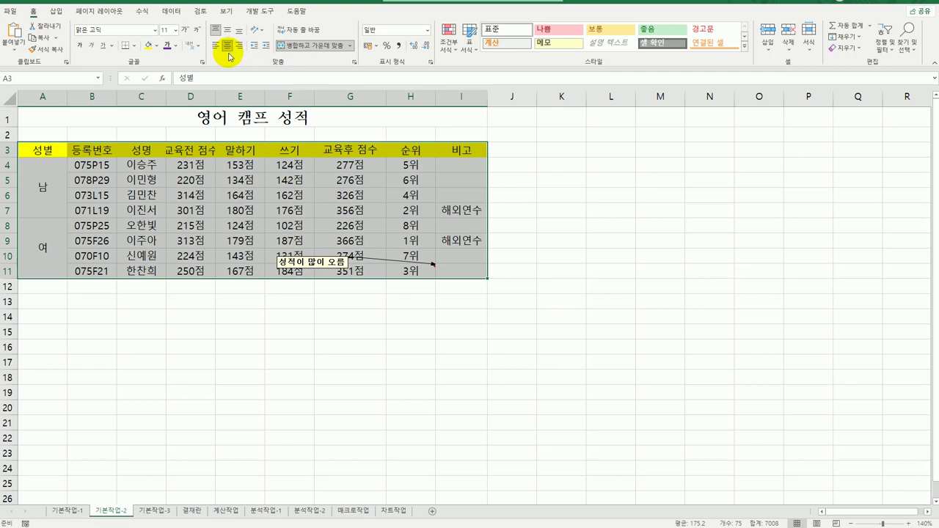
click(133, 45)
click(141, 142)
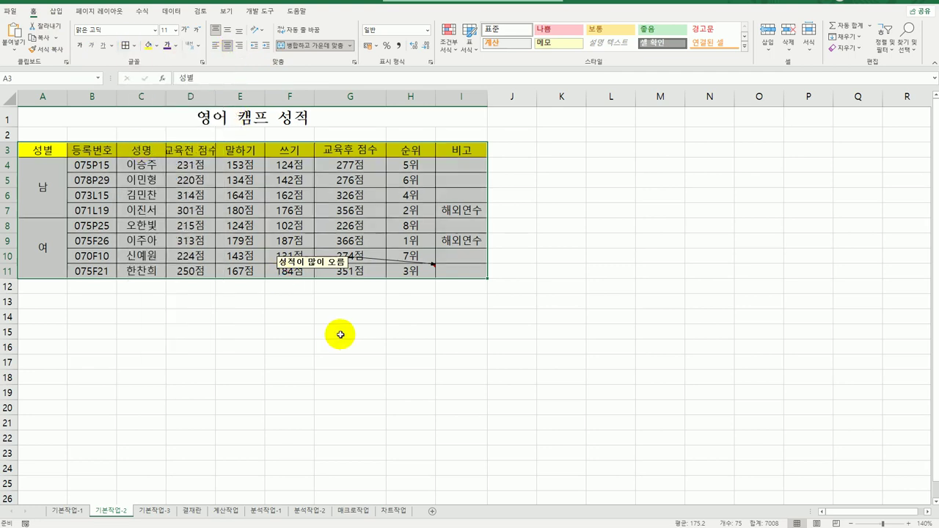
click(336, 330)
Move the memo box beside cell H11 so that it no longer covers the score cells.
click(325, 270)
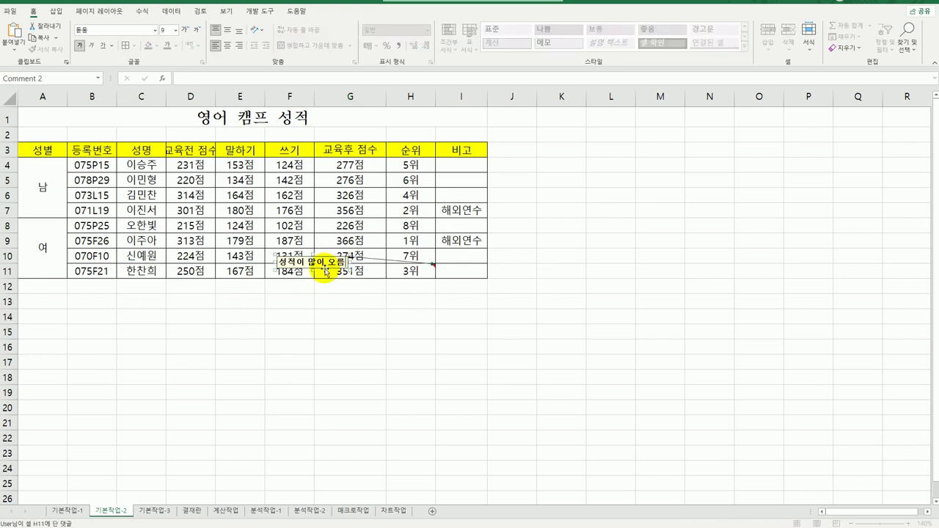
drag(325, 270, 506, 279)
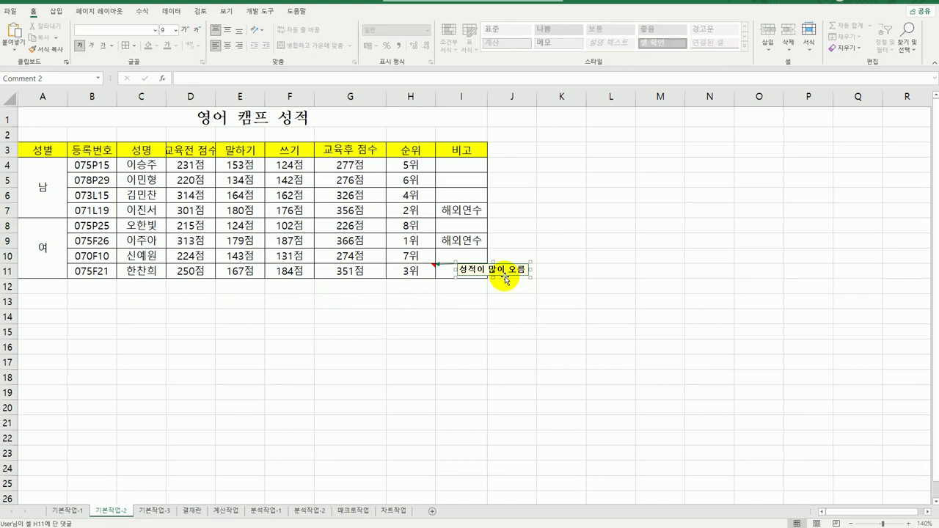
drag(505, 278, 497, 272)
click(490, 329)
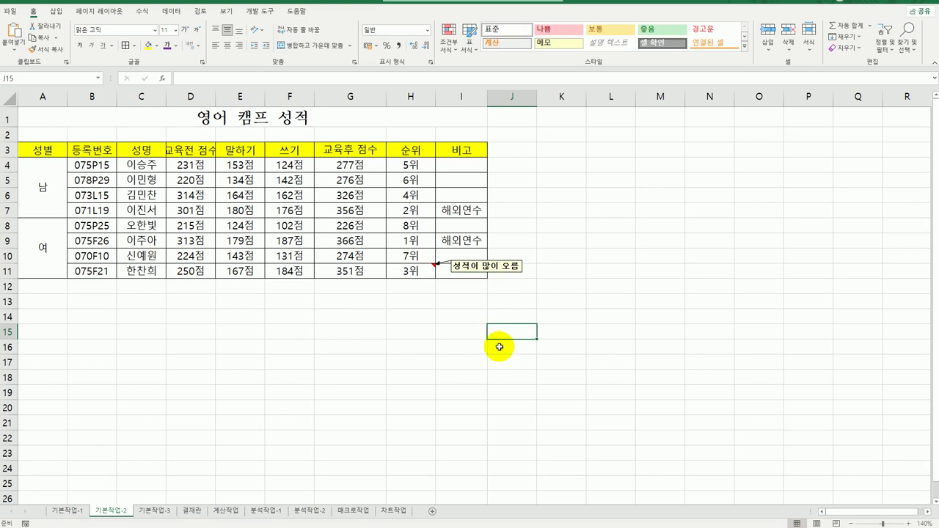
click(417, 270)
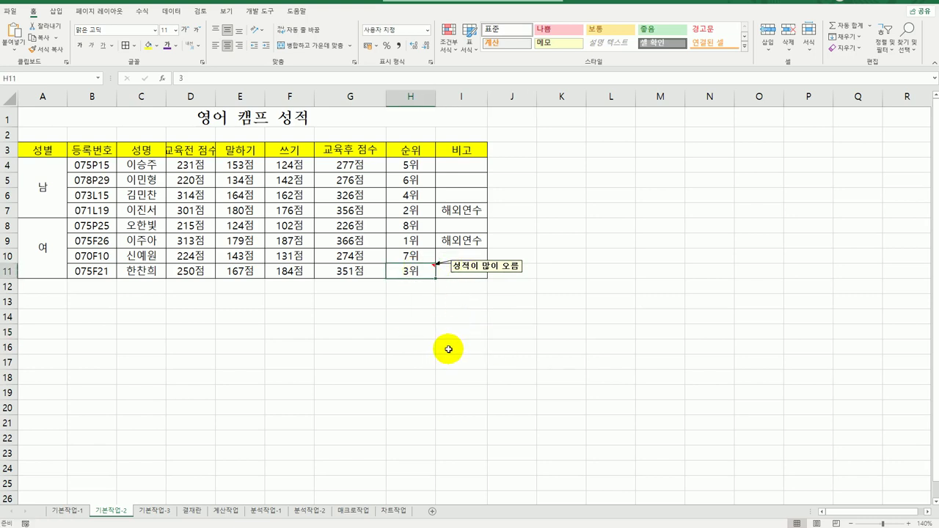
click(484, 272)
drag(484, 271, 478, 269)
click(498, 331)
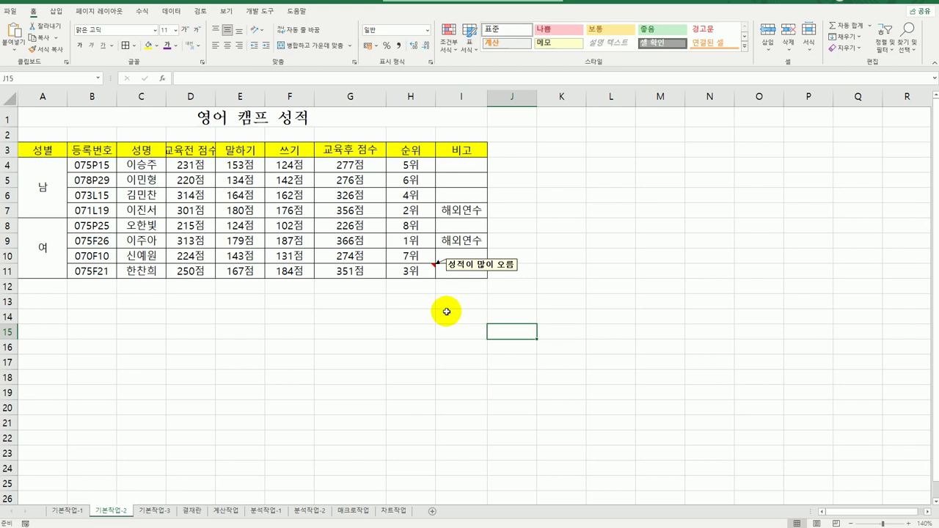
Open the sheet 기본작업-3 with the bakery sales table.
click(155, 511)
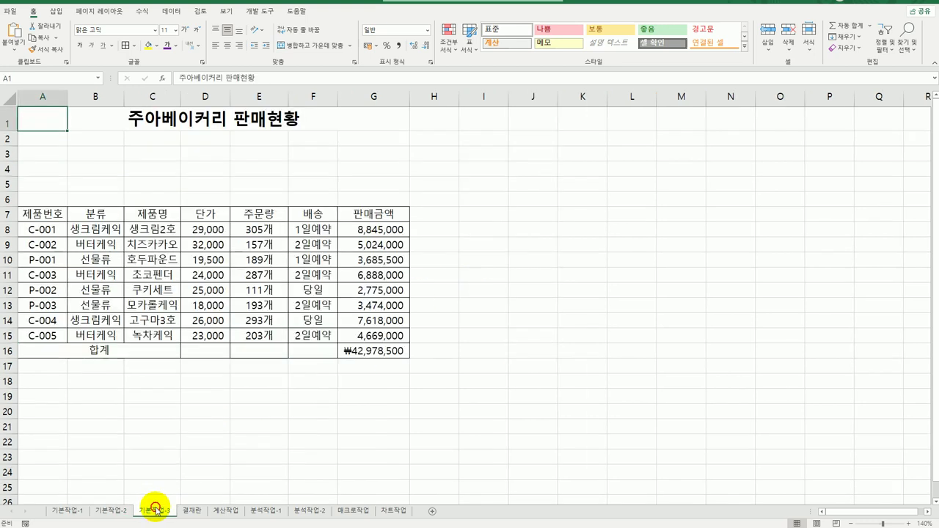
click(515, 430)
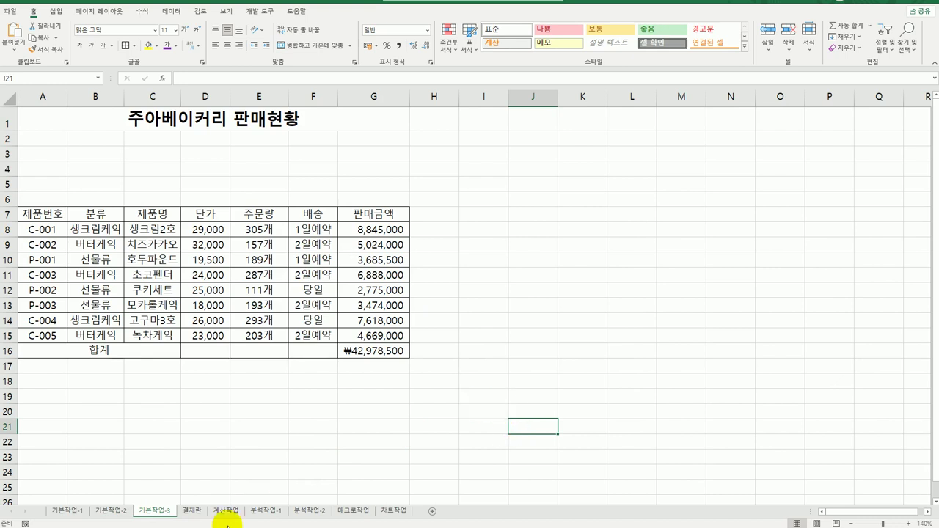
Copy the approval box in A1:D2 of the sheet 결재란, with E3 on 기본작업-3 selected as the destination.
click(193, 511)
drag(29, 147, 170, 149)
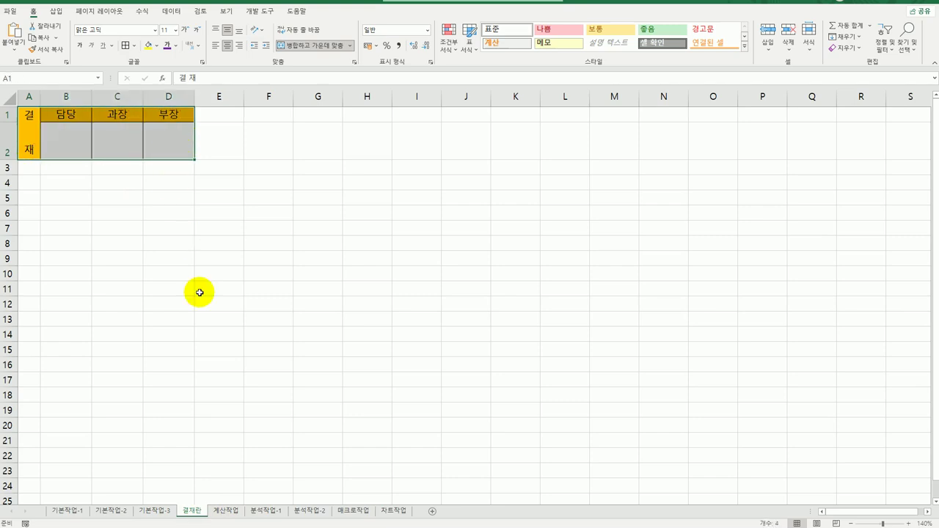
click(156, 510)
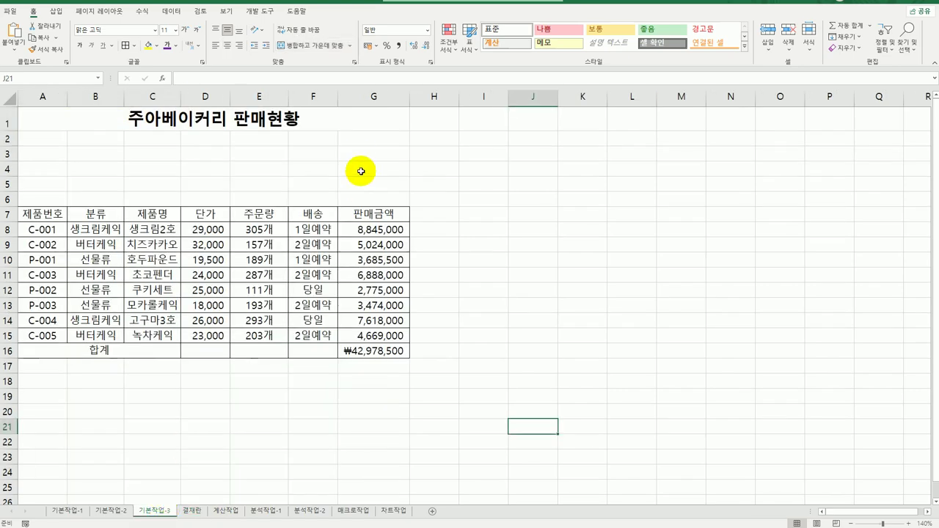
click(251, 159)
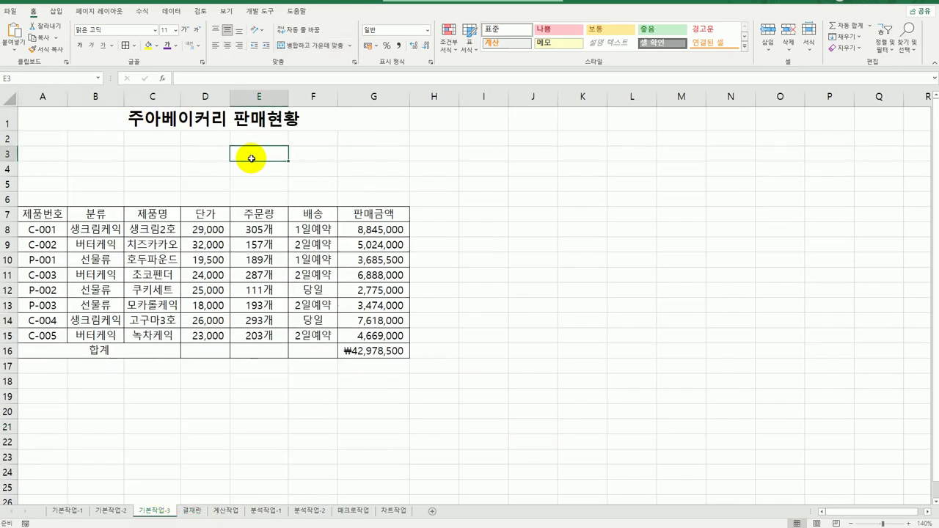
click(189, 509)
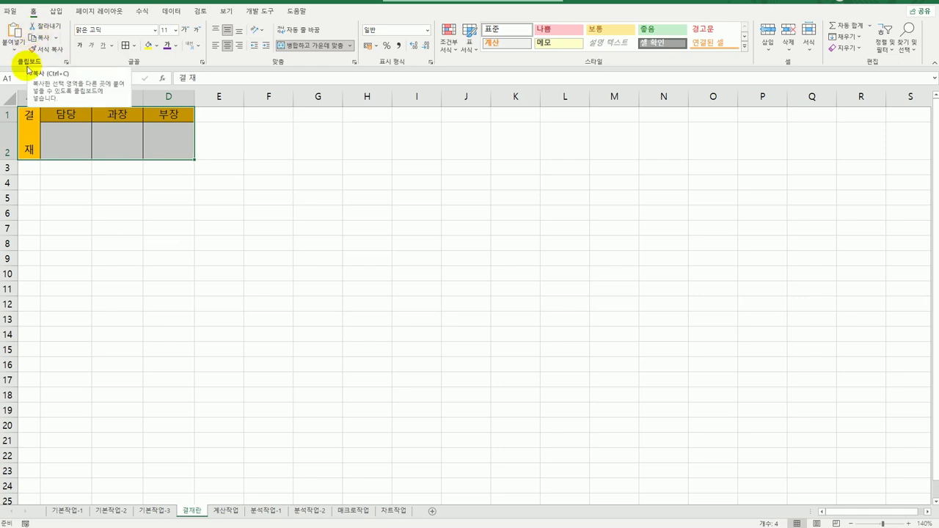
click(37, 38)
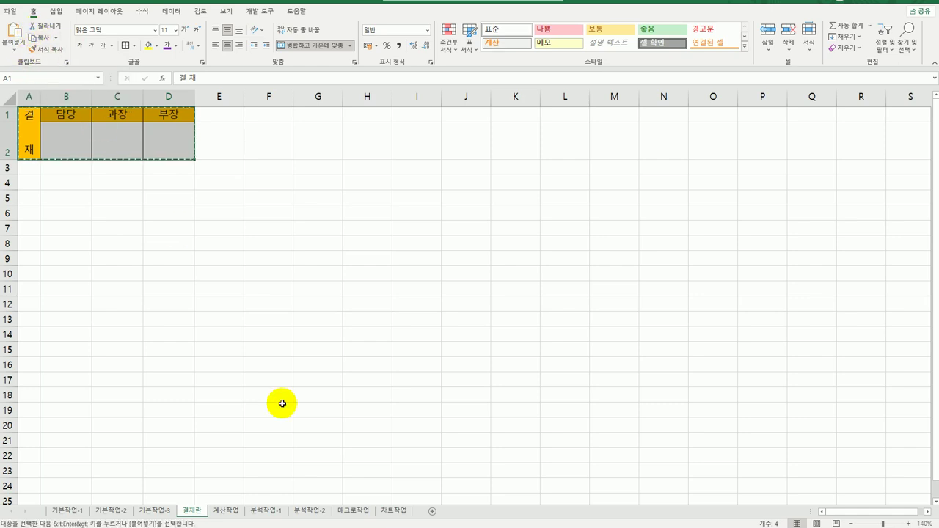
Paste the copied approval box as a linked picture at cell E3 of 기본작업-3.
click(161, 517)
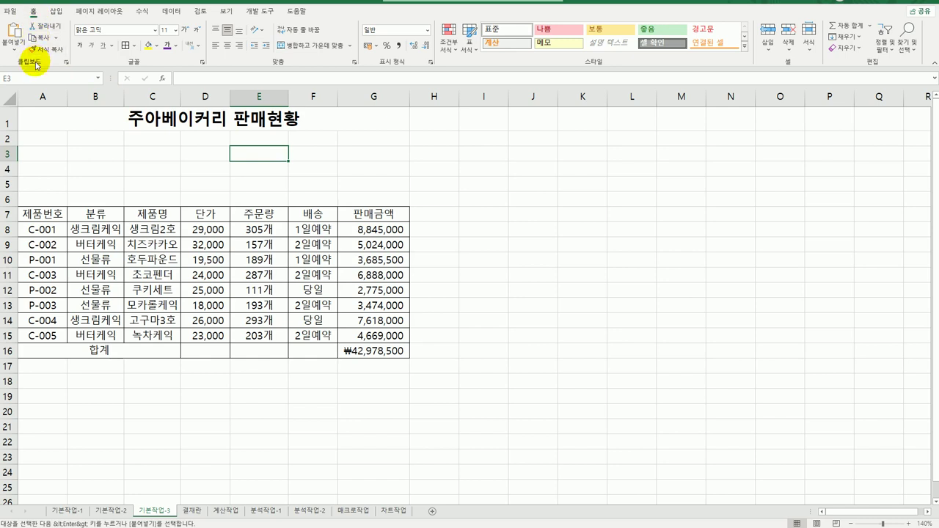
click(14, 47)
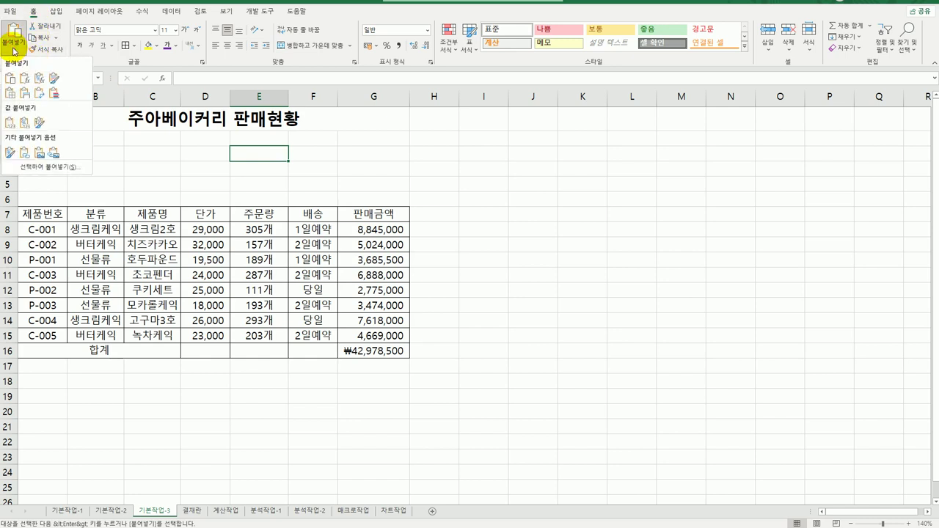
click(55, 153)
click(541, 319)
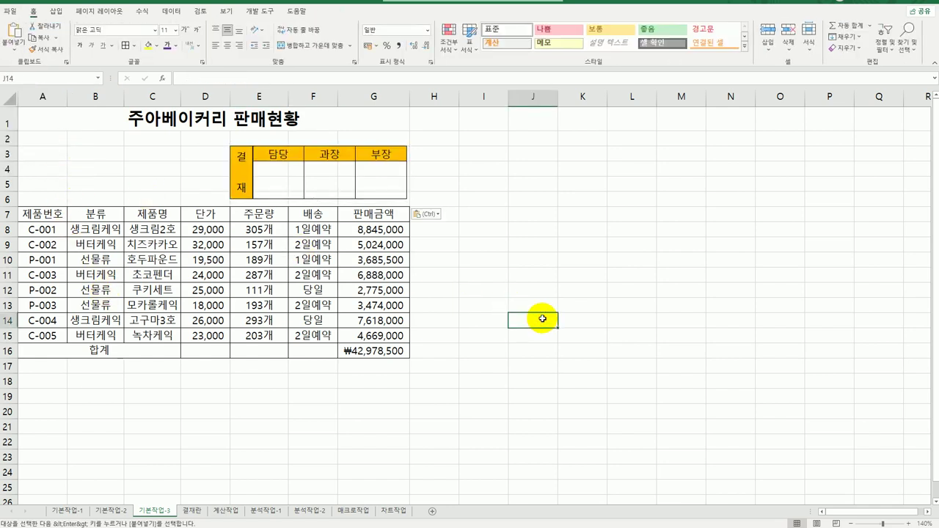
click(190, 510)
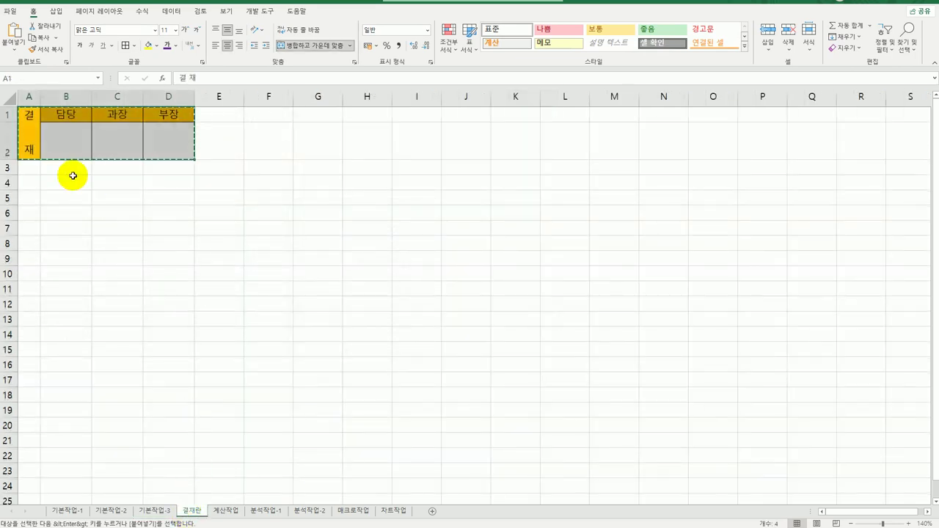
click(66, 115)
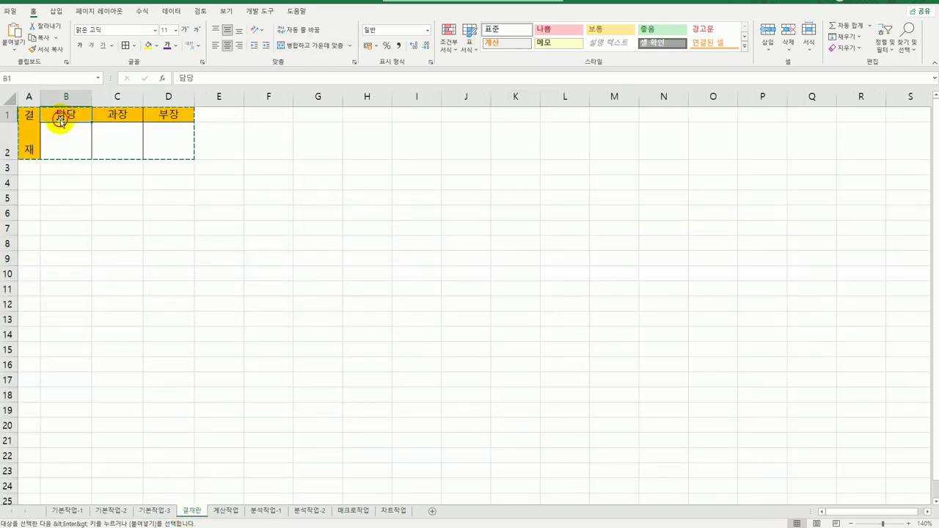
click(160, 510)
click(462, 427)
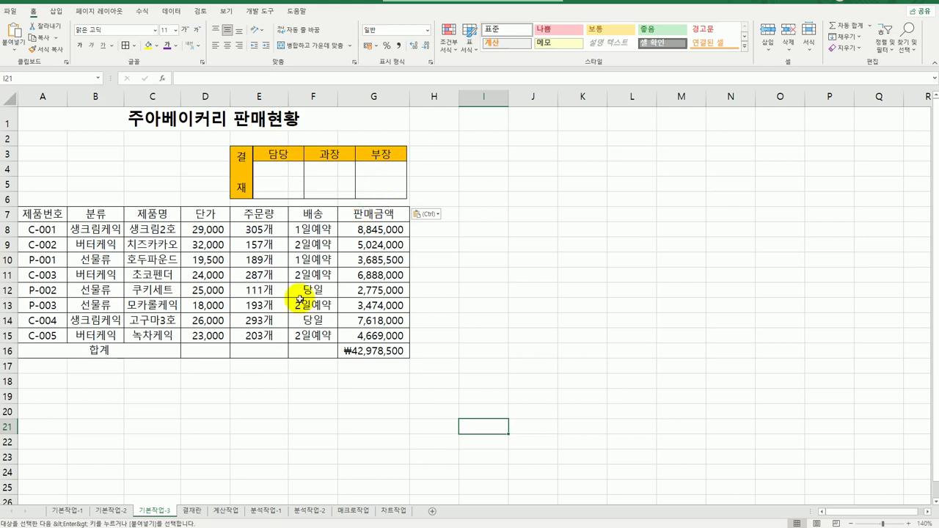
On the sheet 계산작업, enter =LARGE(C3:C10,1) in C11 to get the largest total headcount of 표1.
click(235, 510)
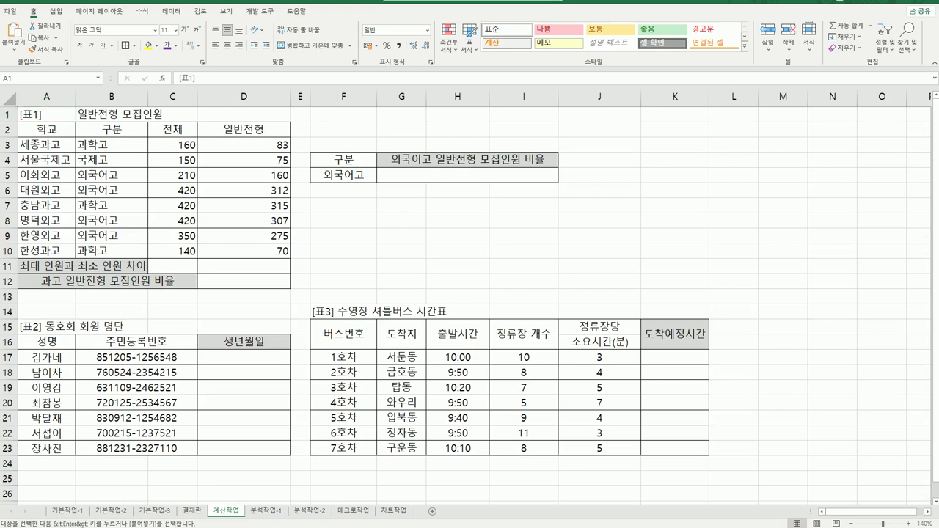
click(174, 268)
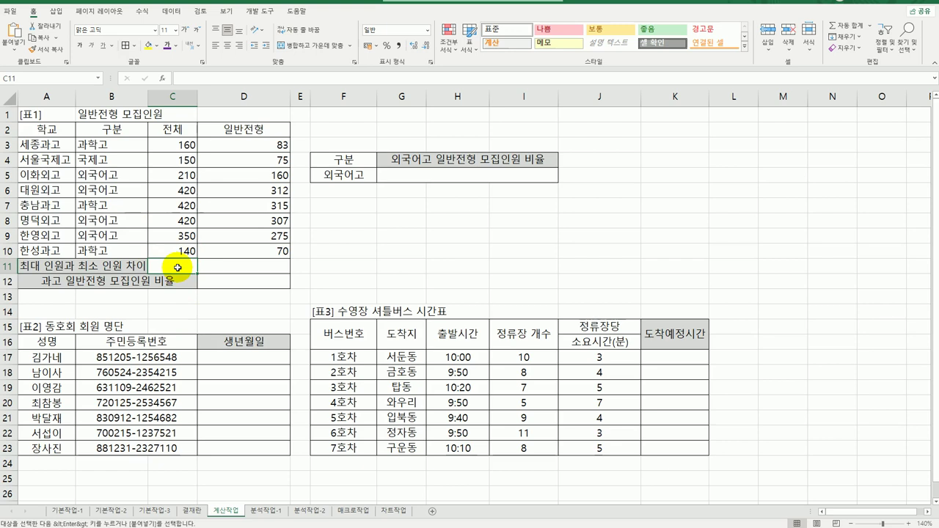
text(=)
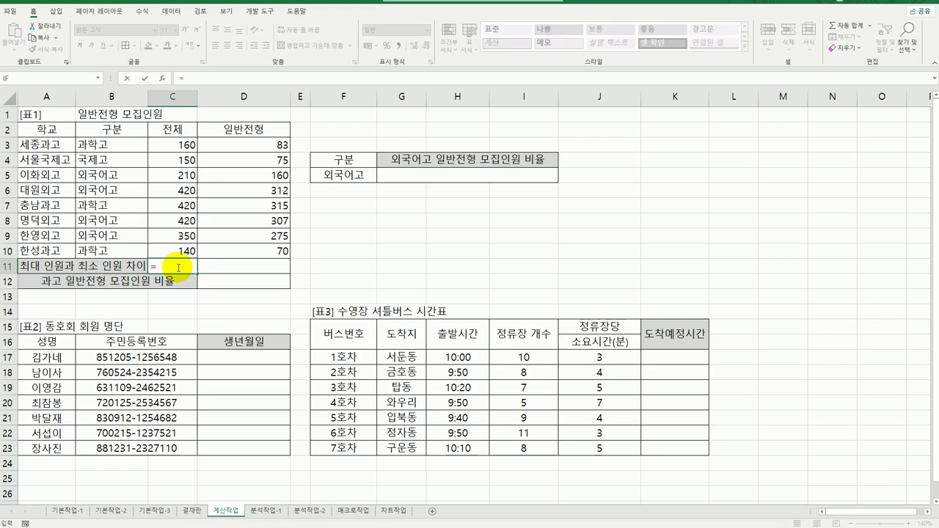
text(la)
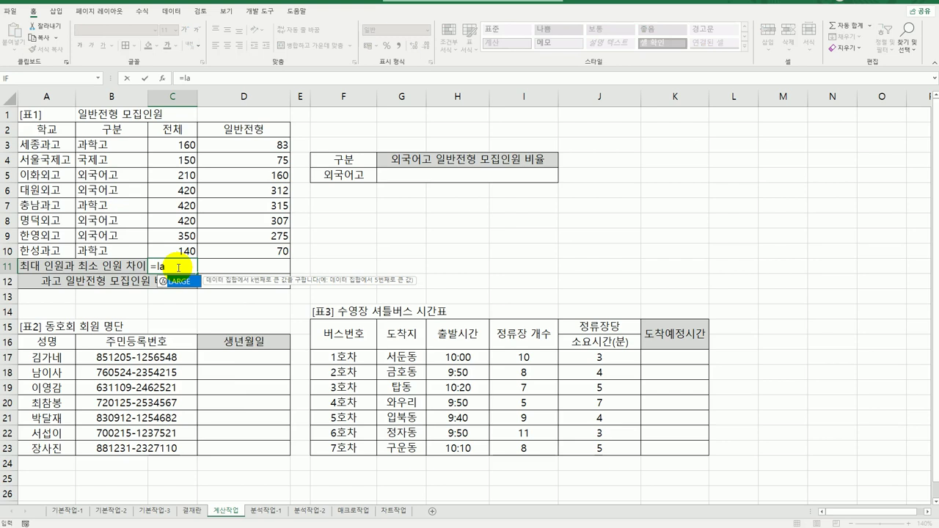
double_click(190, 285)
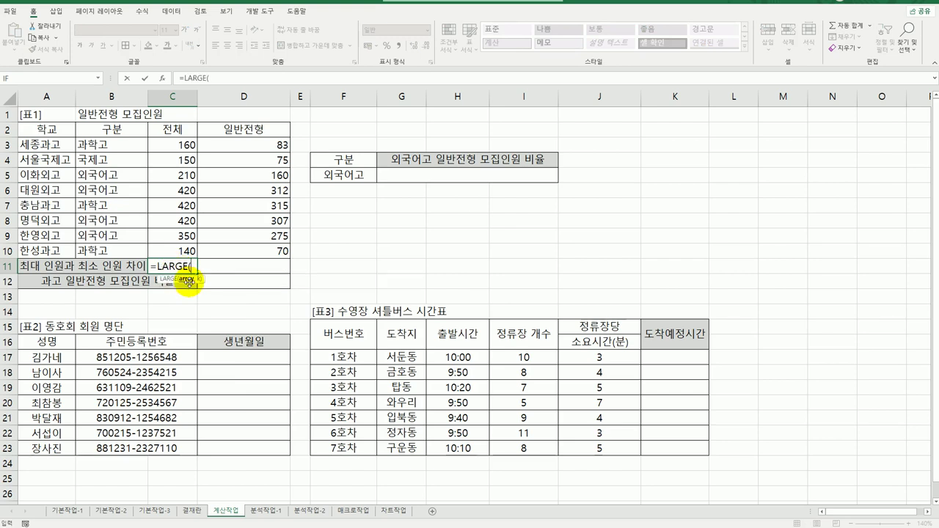
drag(180, 145, 173, 250)
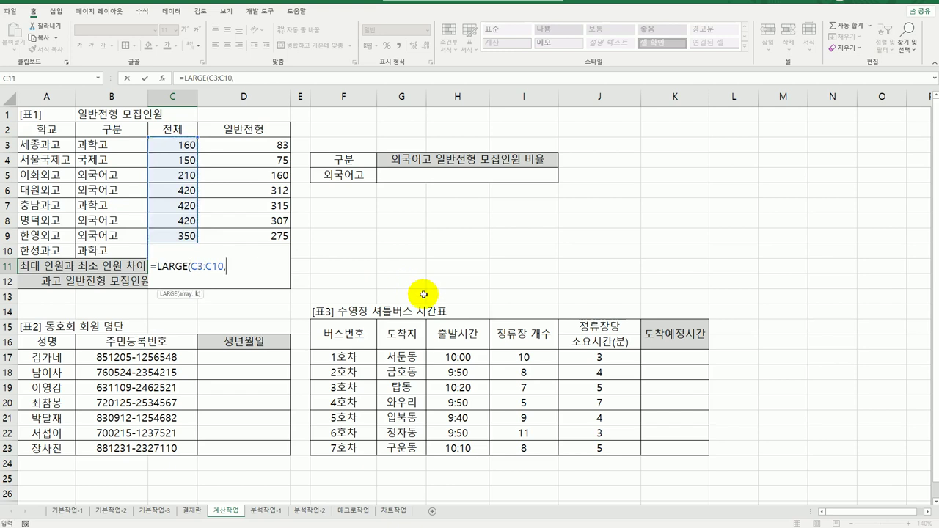
text(,1))
key(Return)
key(Up)
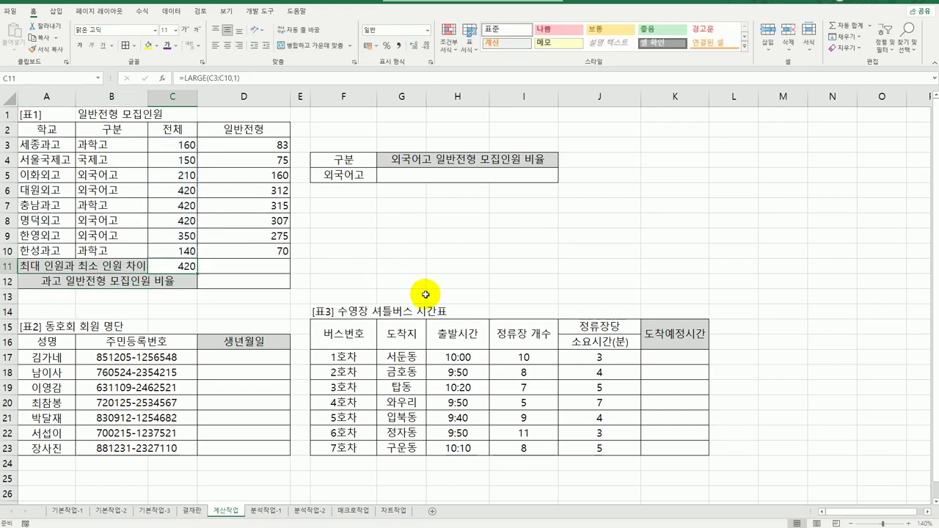
Extend the formula in C11 to =LARGE(C3:C10,1)-SMALL(C3:C10,1) and fill it across to D11.
double_click(189, 266)
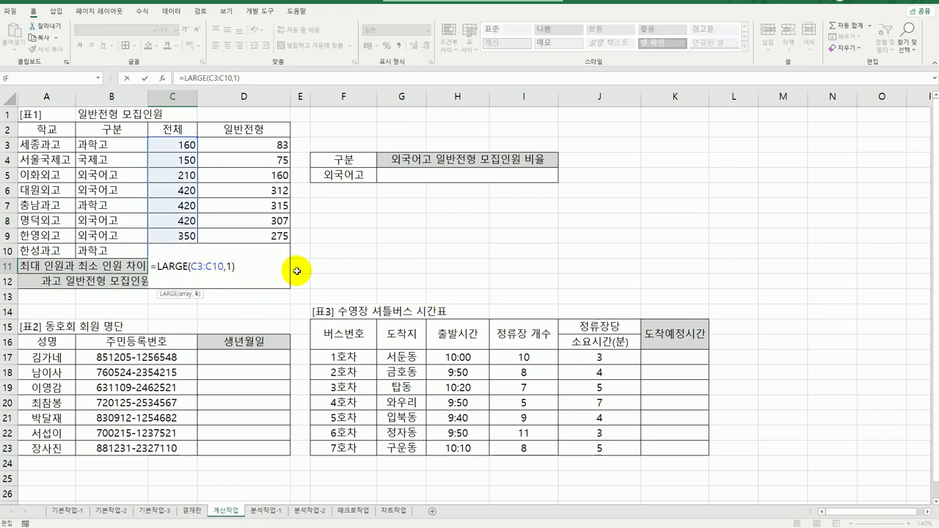
text(-)
text(sm)
key(Tab)
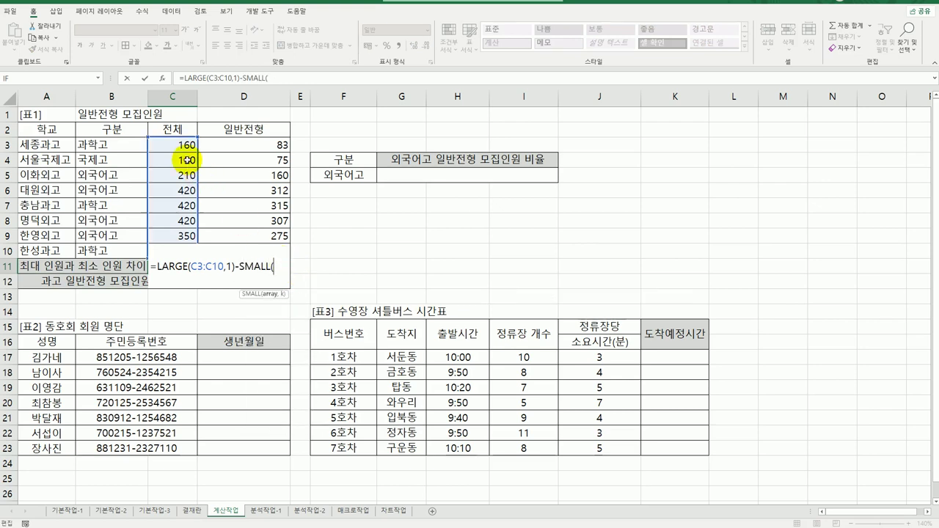
drag(179, 145, 174, 251)
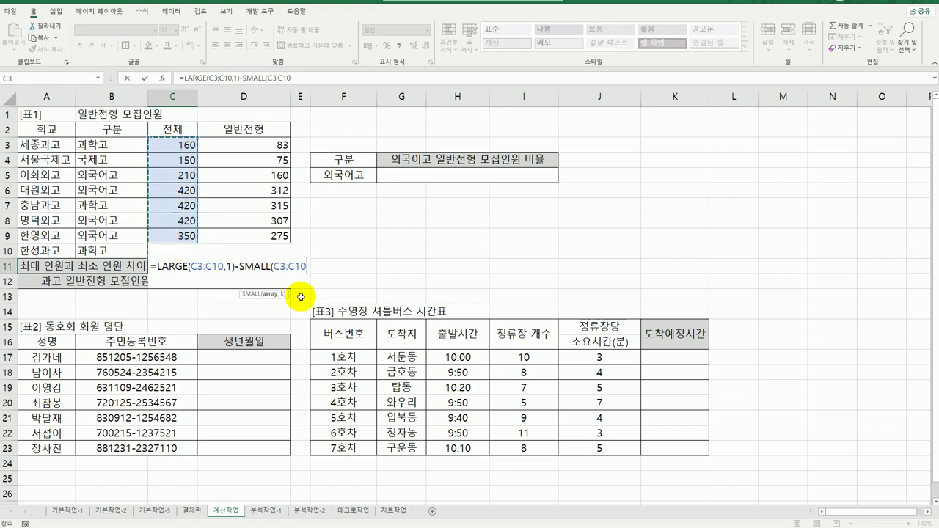
text(,1)
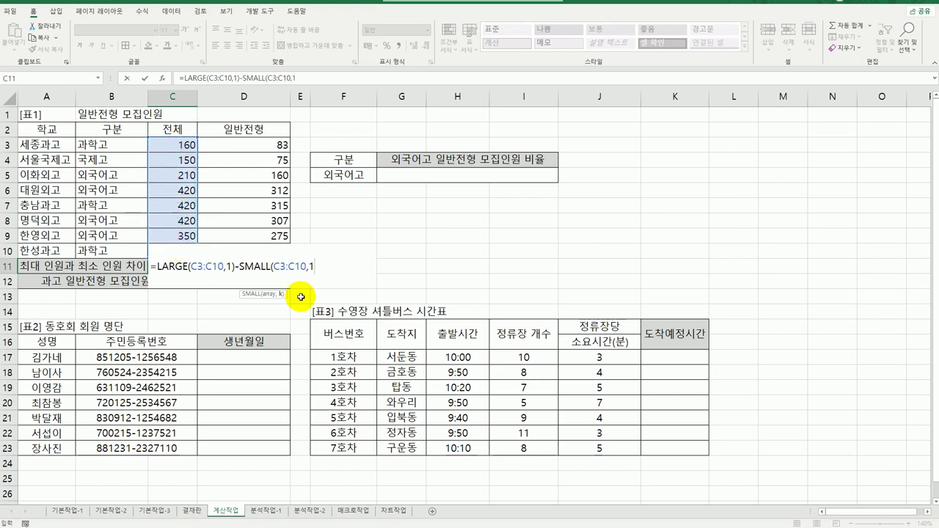
text())
key(ctrl+Return)
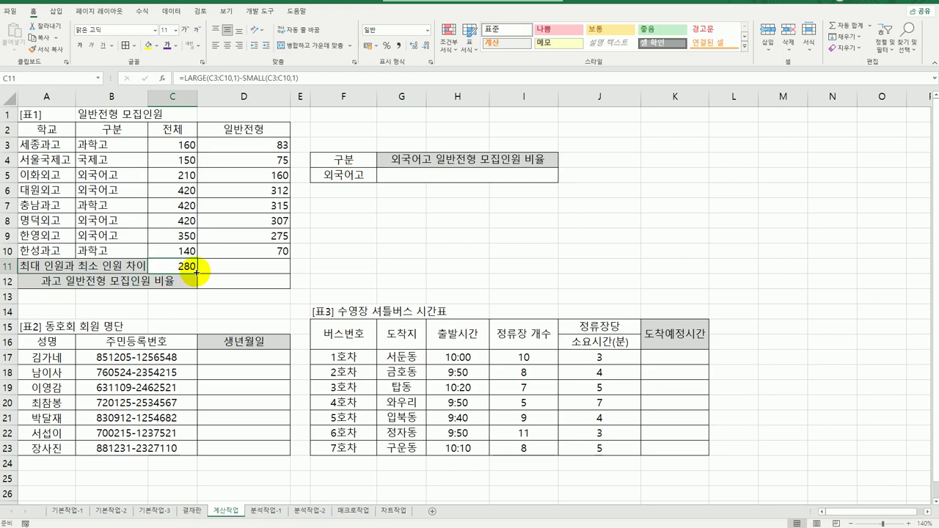
drag(196, 272, 272, 272)
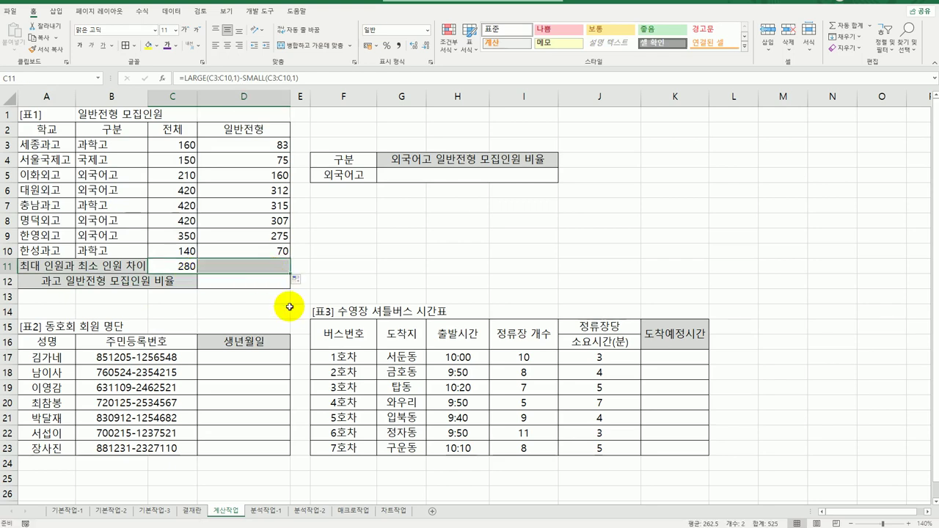
click(253, 271)
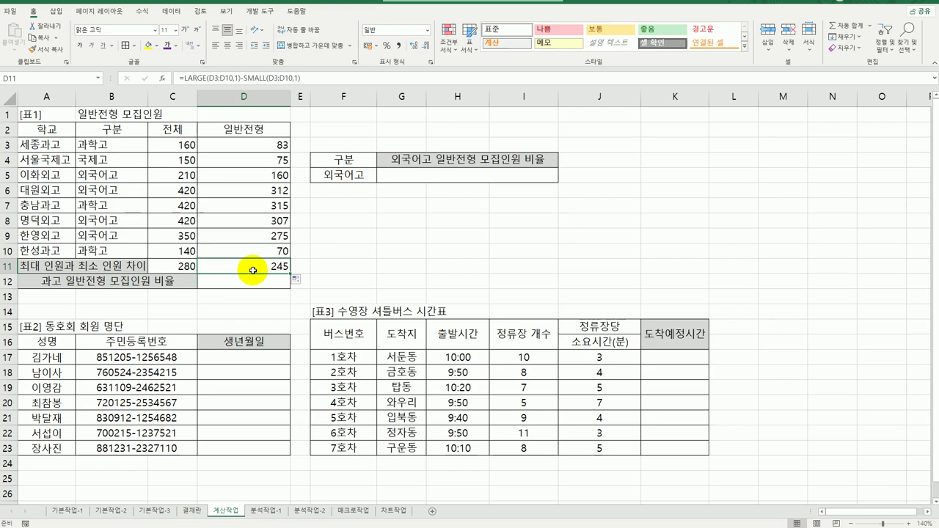
Enter a SUMIF in D12 with range A3:A10, criteria "*과고" and sum range D3:D10.
click(247, 280)
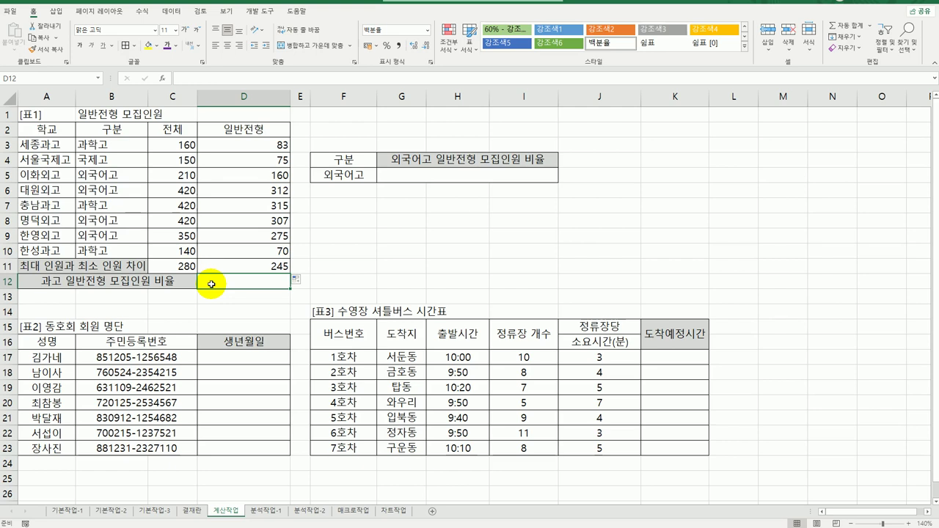
text(=)
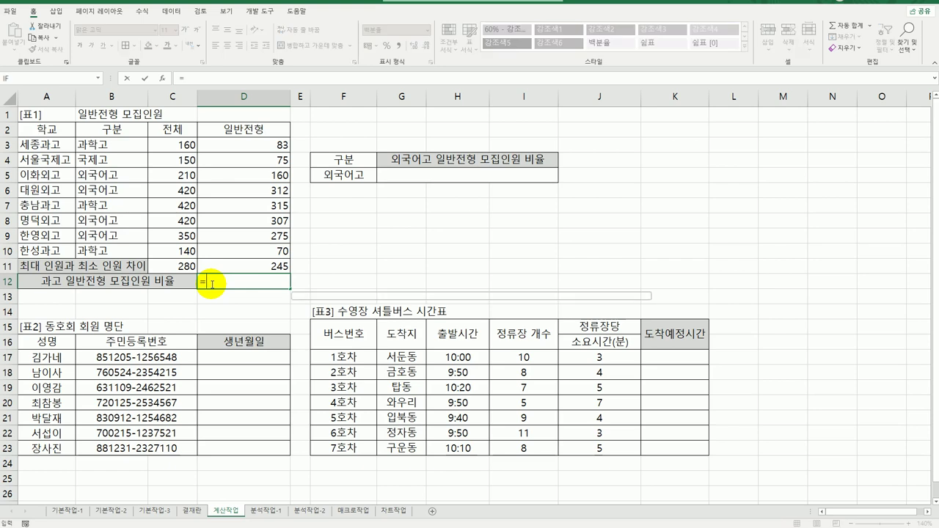
text(sum)
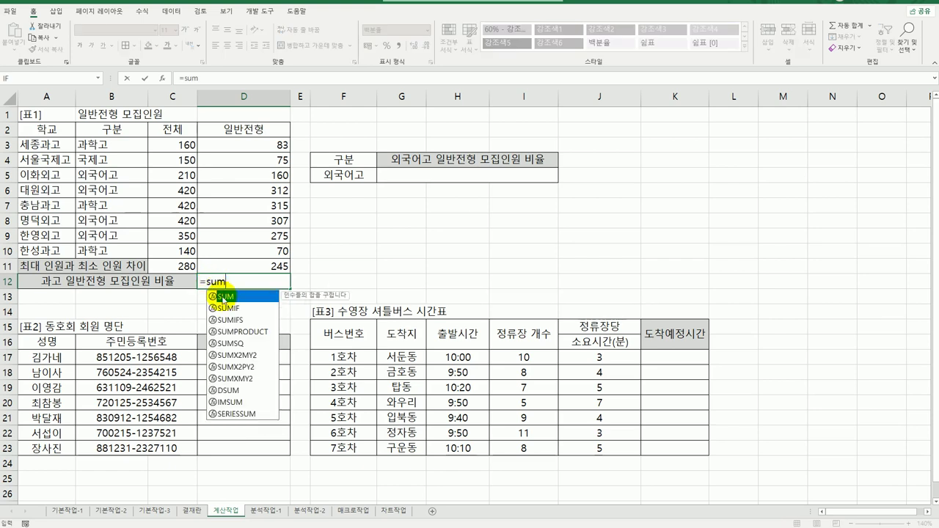
click(252, 309)
double_click(255, 313)
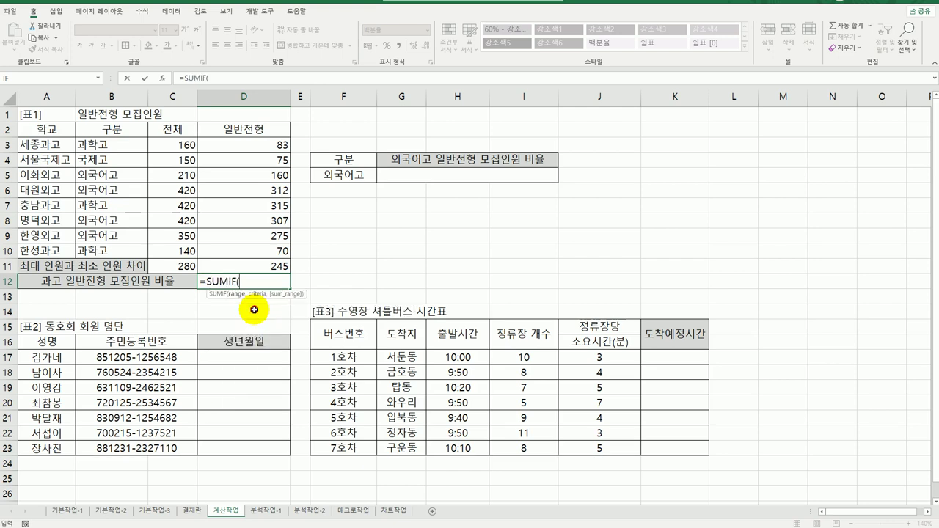
click(162, 78)
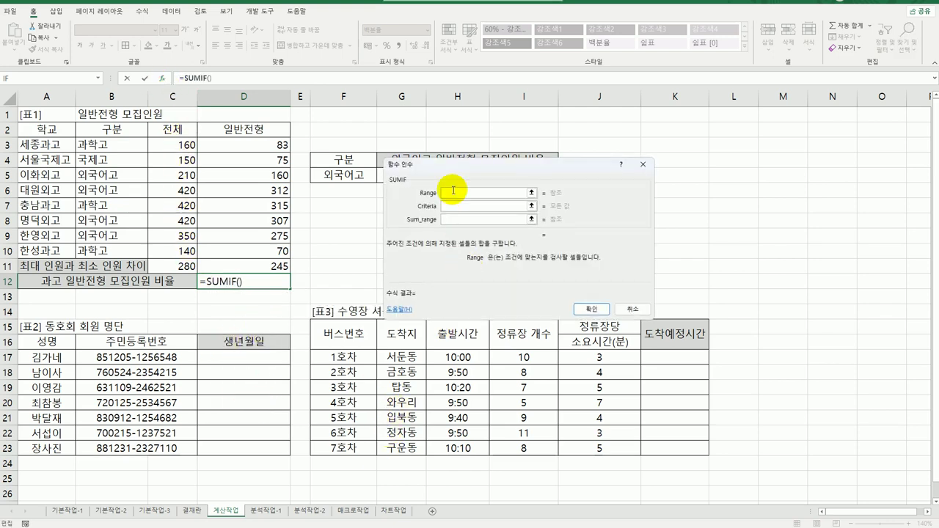
drag(56, 146, 44, 250)
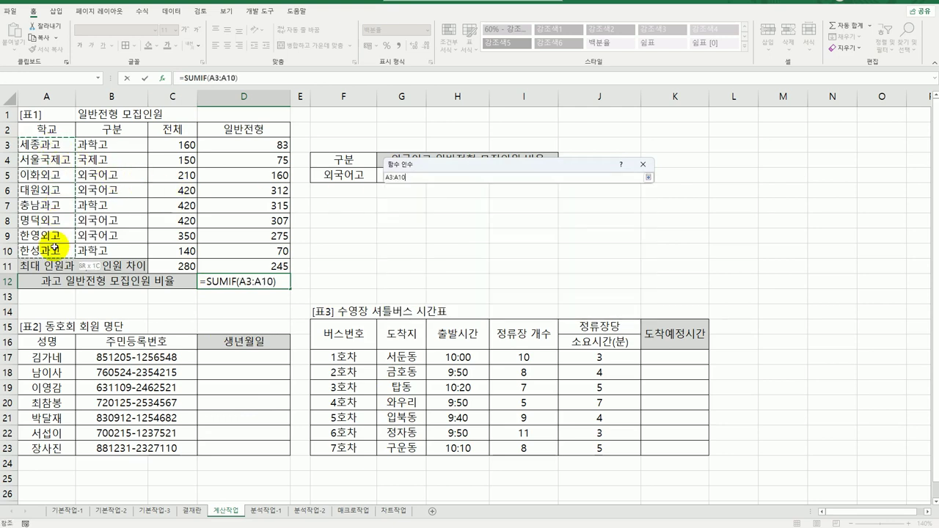
click(455, 207)
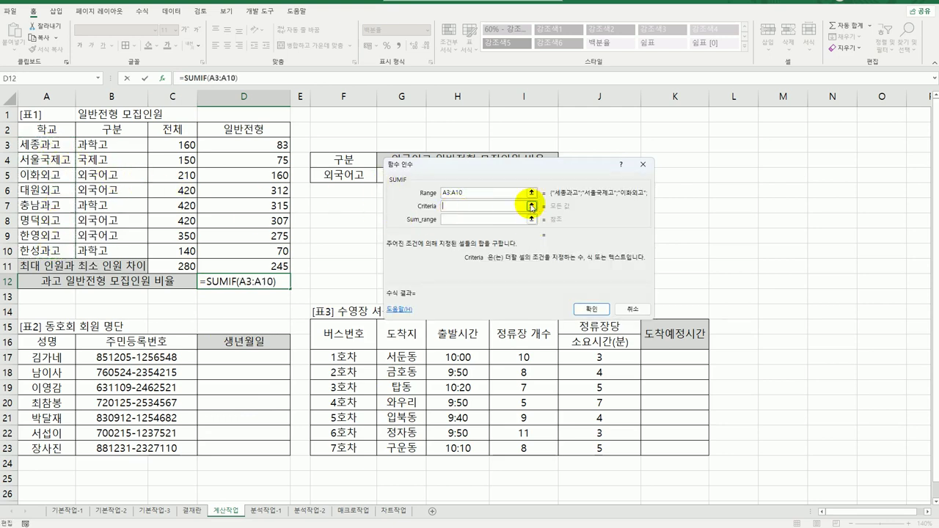
text(*과고)
key(Tab)
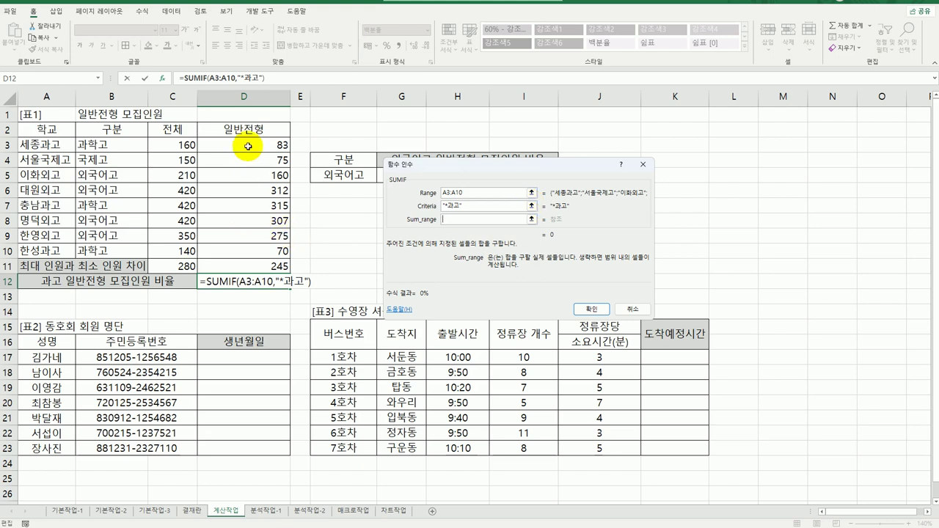
drag(247, 145, 238, 253)
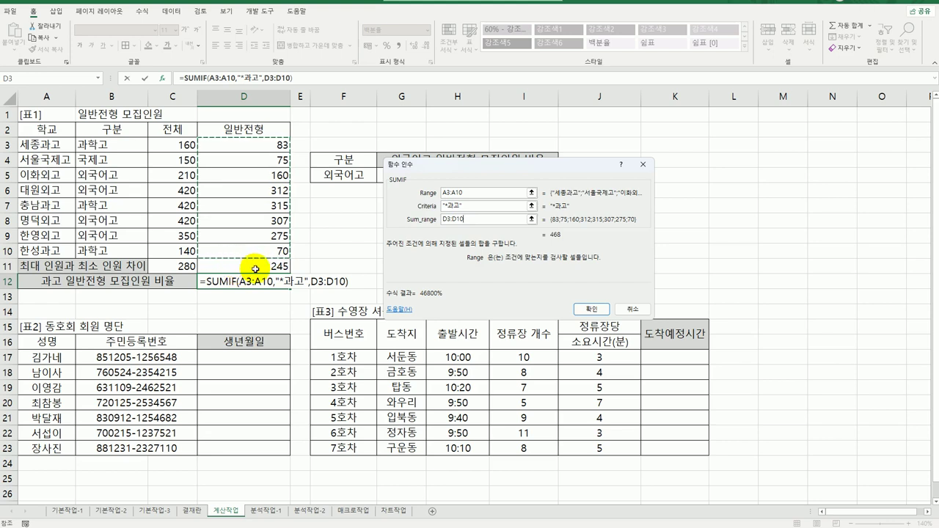
click(591, 309)
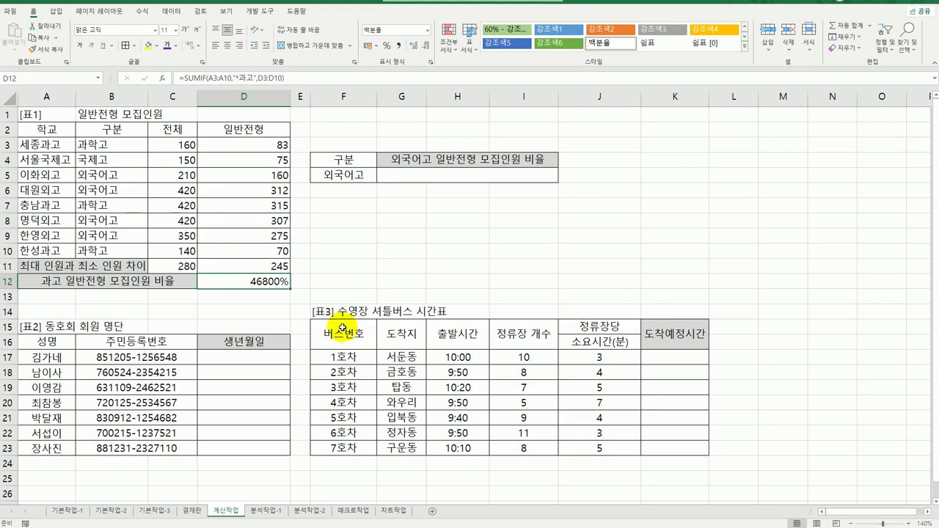
Extend the SUMIF formula in D12 by dividing it by SUM(D3:D10).
double_click(281, 285)
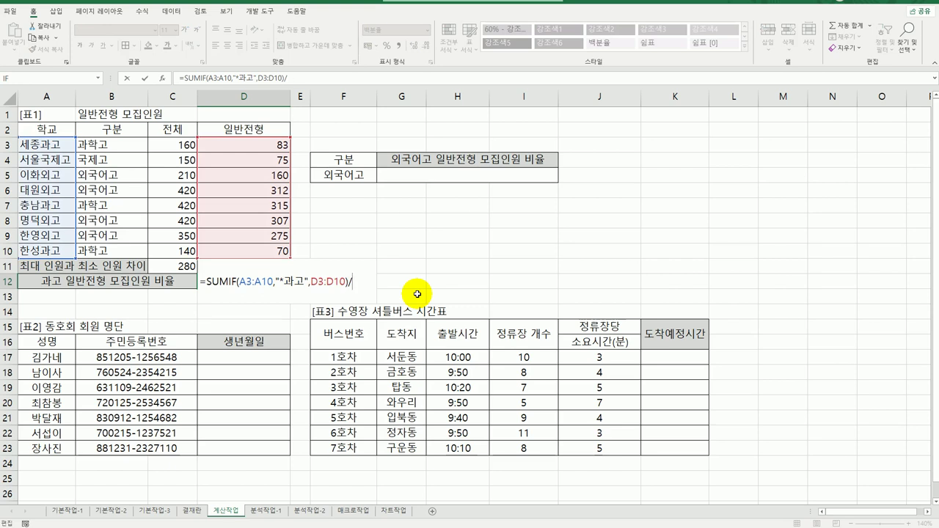
text(sum()
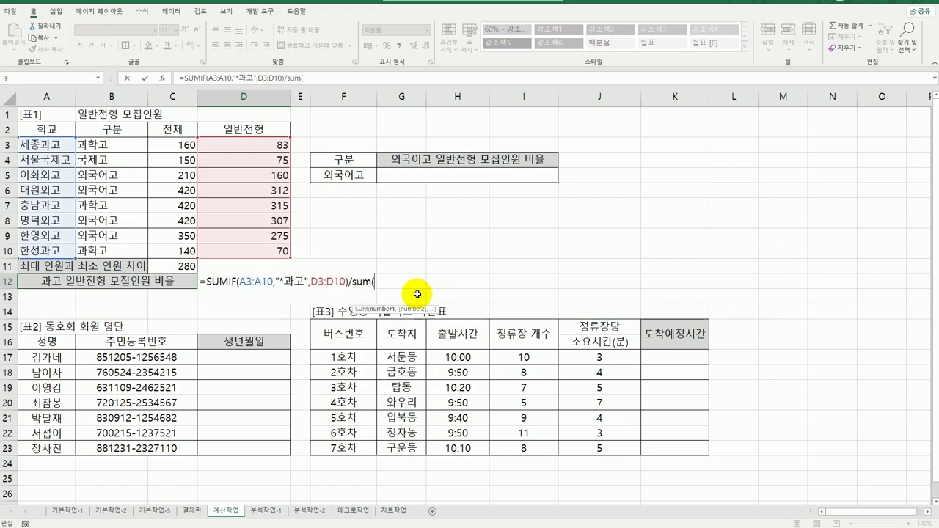
drag(224, 143, 217, 246)
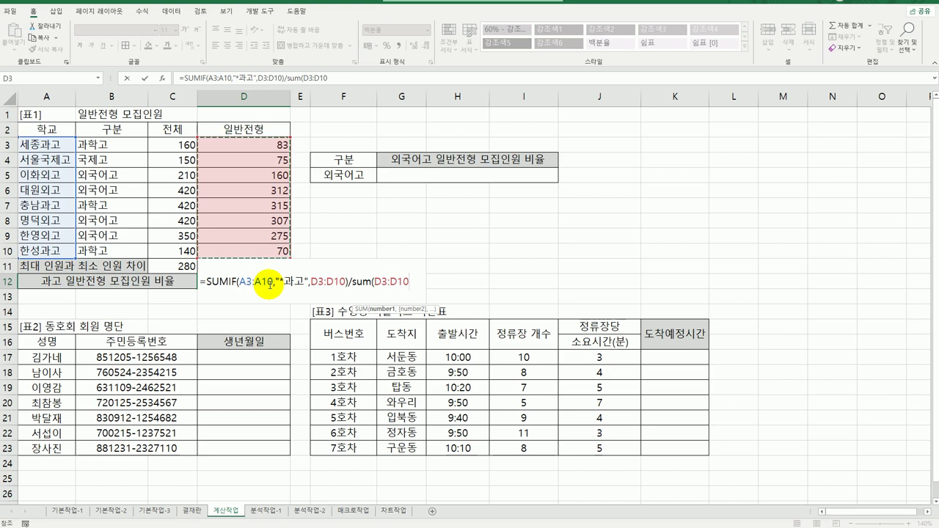
text())
key(ctrl+Return)
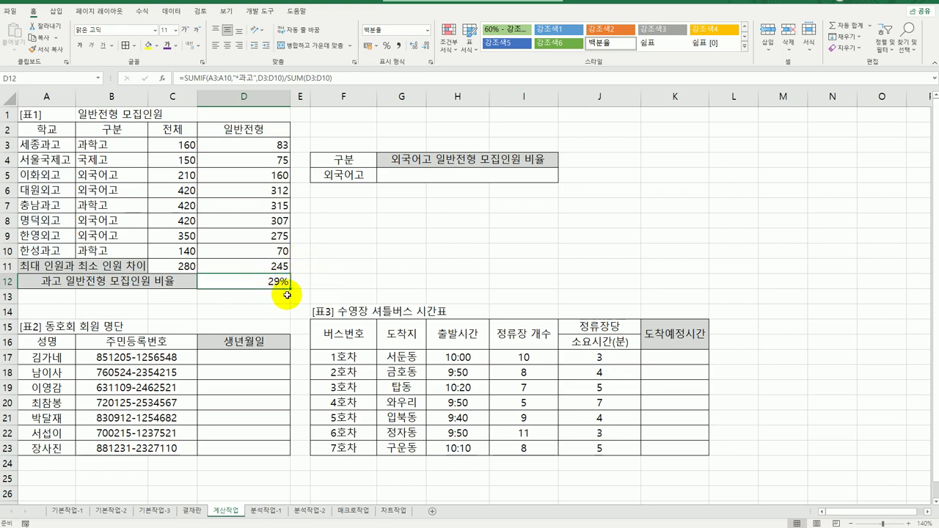
click(420, 179)
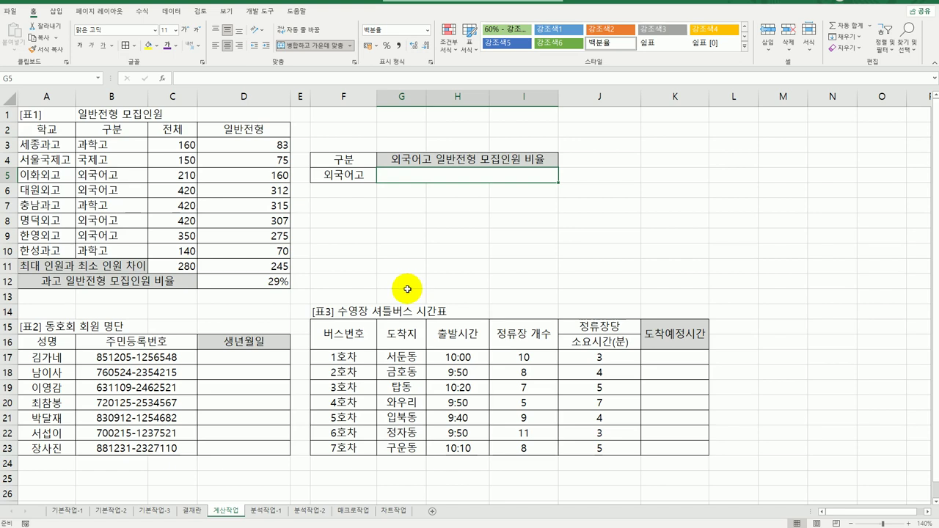
click(112, 129)
click(322, 181)
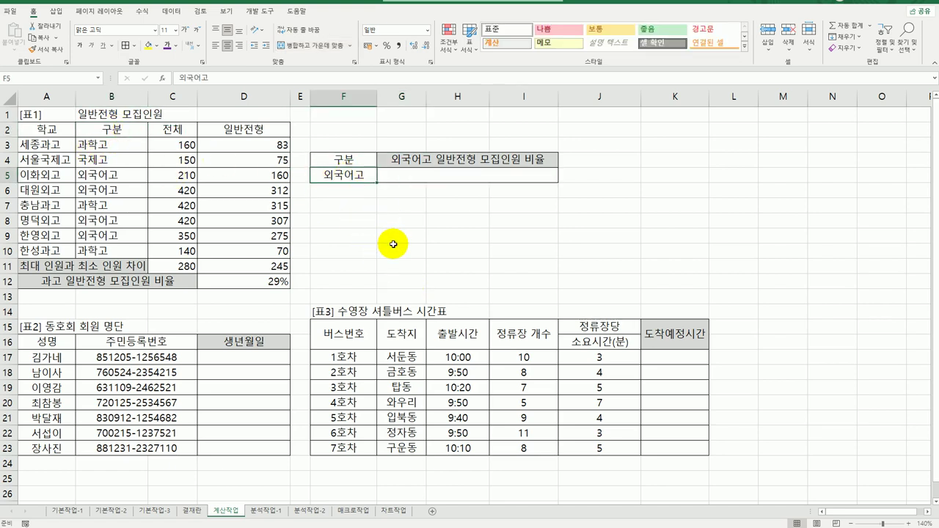
click(436, 176)
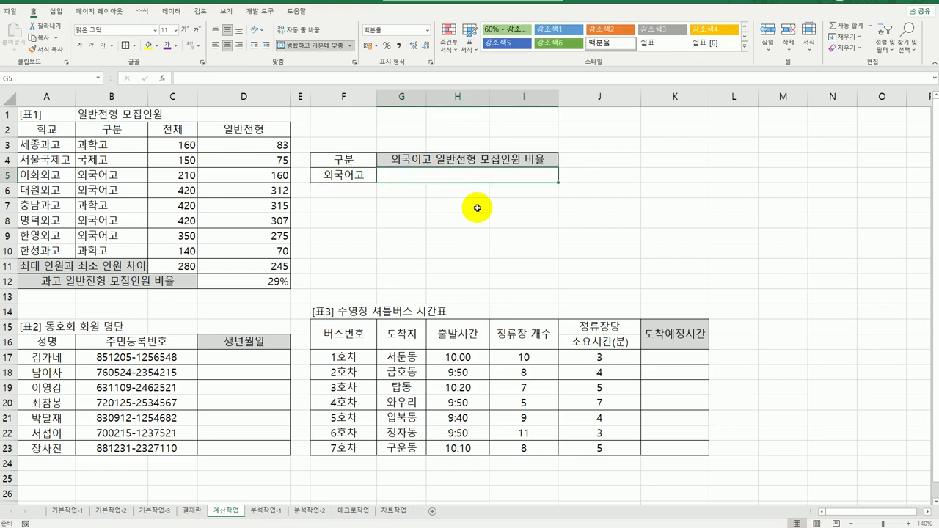
click(230, 283)
Start a DSUM function in G5 and set its database argument to A2:D10 of 표1, including the headers.
click(438, 176)
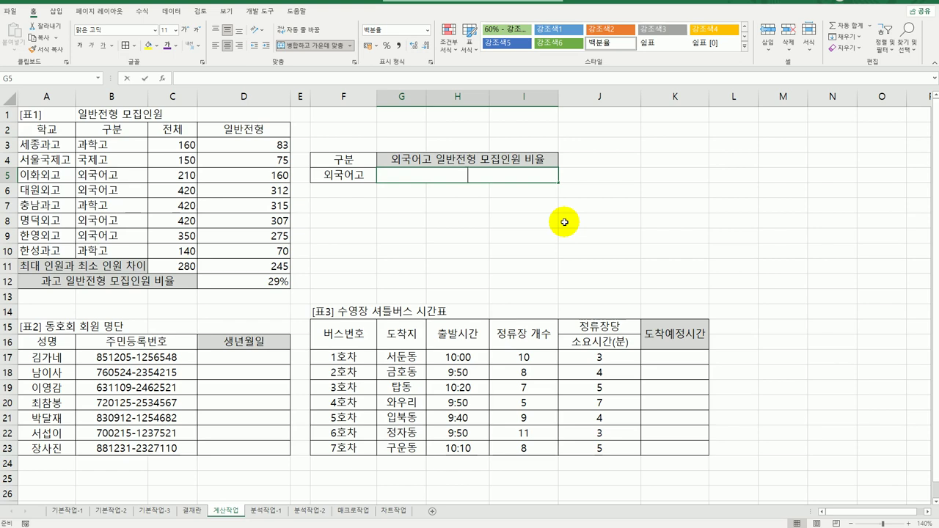
text(=dsum)
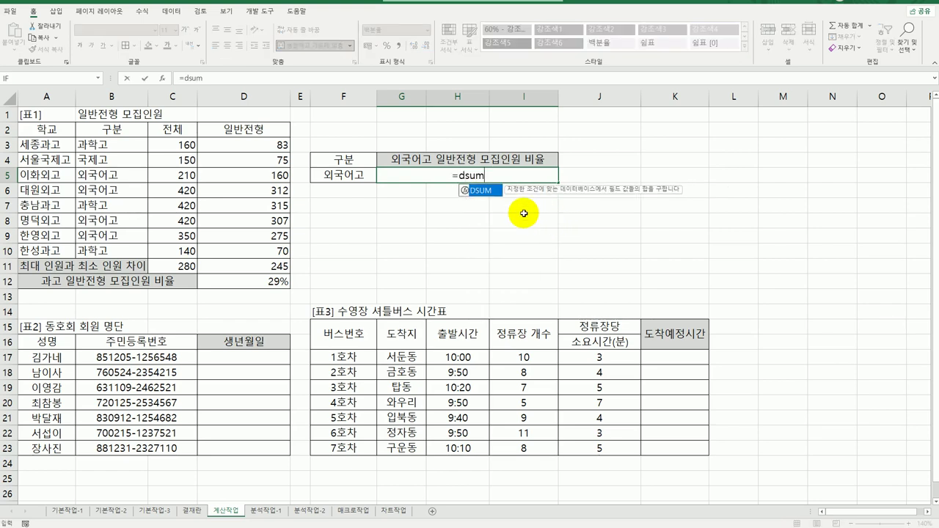
double_click(480, 190)
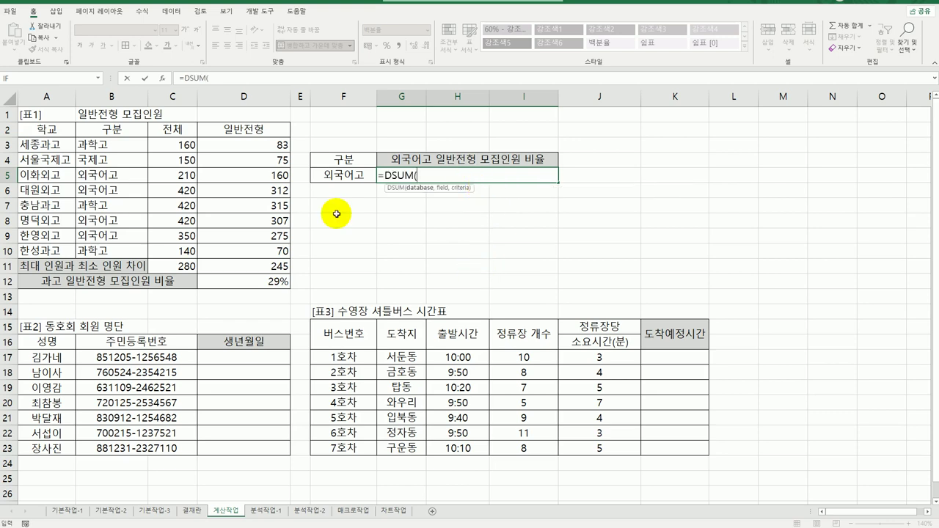
click(163, 79)
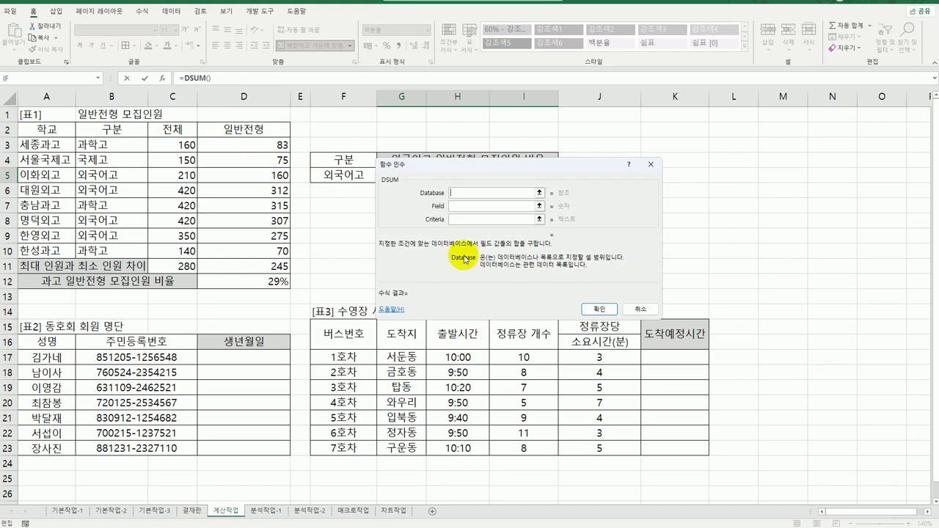
drag(473, 165, 451, 236)
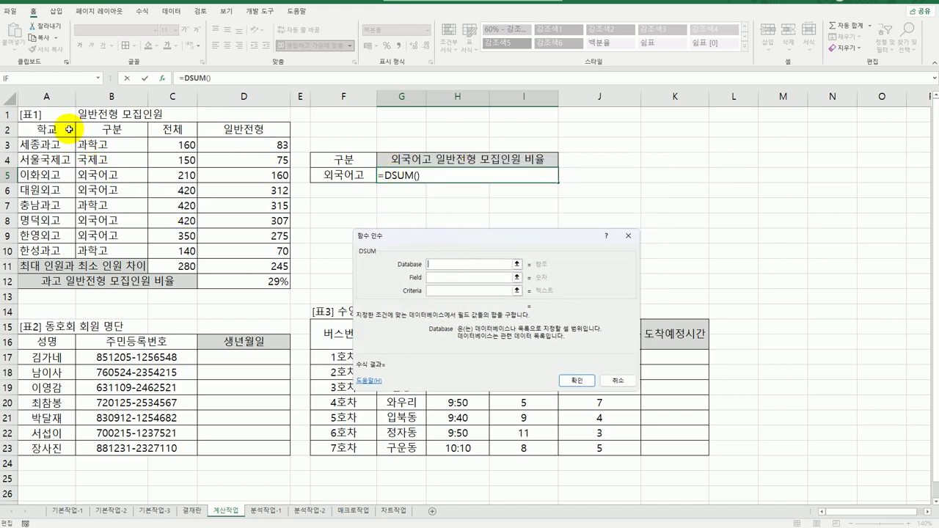
drag(68, 129, 228, 253)
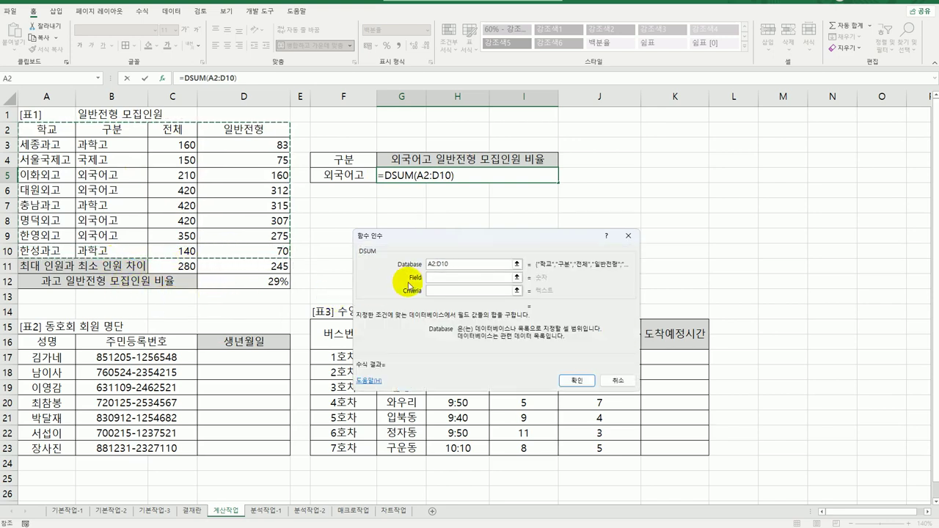
Complete the DSUM in G5 with field D2 and criteria range F4:F5.
click(446, 278)
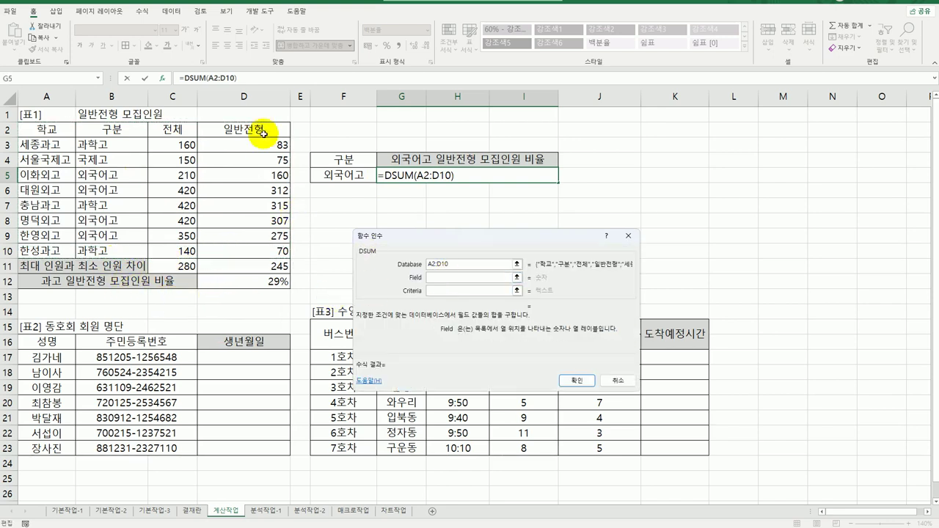
click(259, 126)
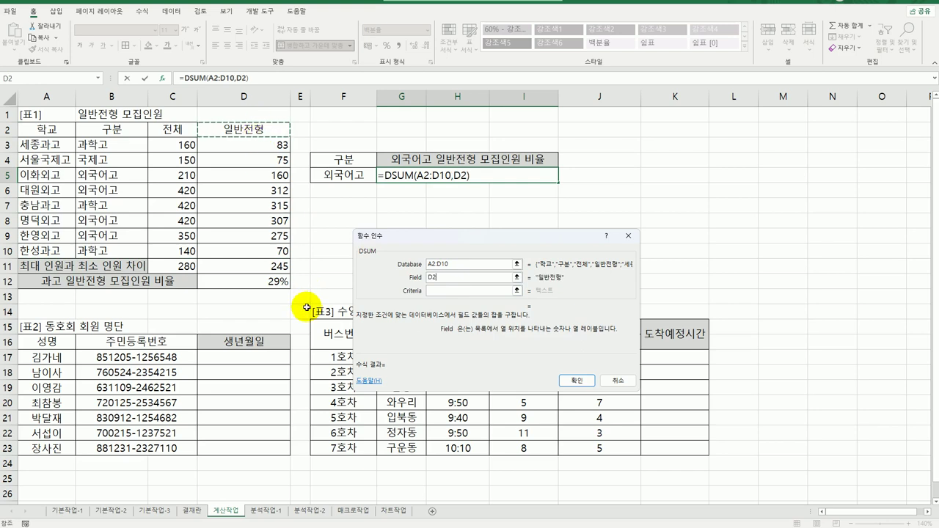
click(448, 291)
drag(330, 157, 335, 177)
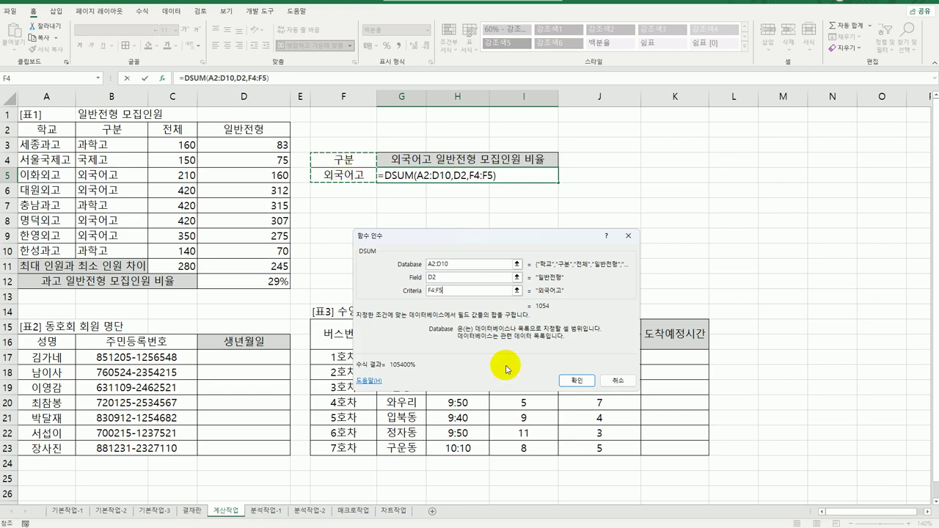
click(576, 380)
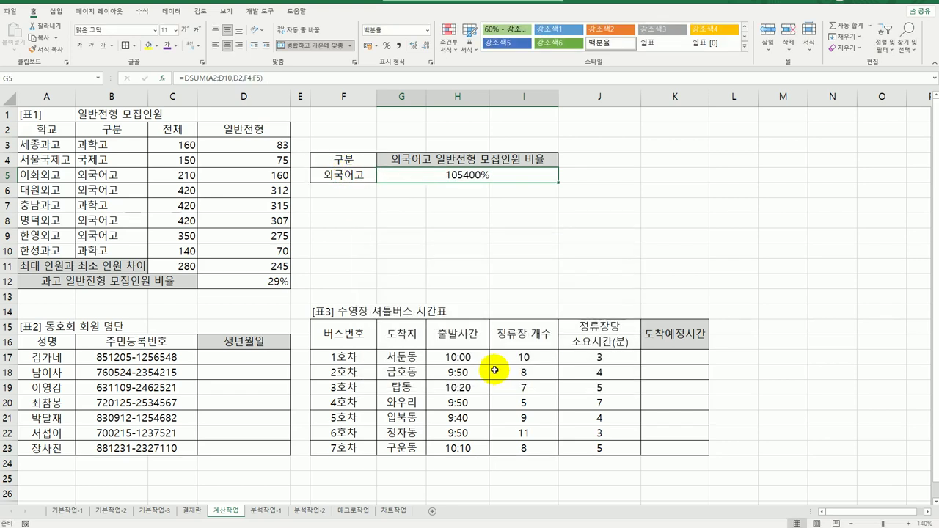
Divide the DSUM in G5 by SUM(D3:D10) to get the 외국어고 일반전형 recruitment ratio.
double_click(498, 177)
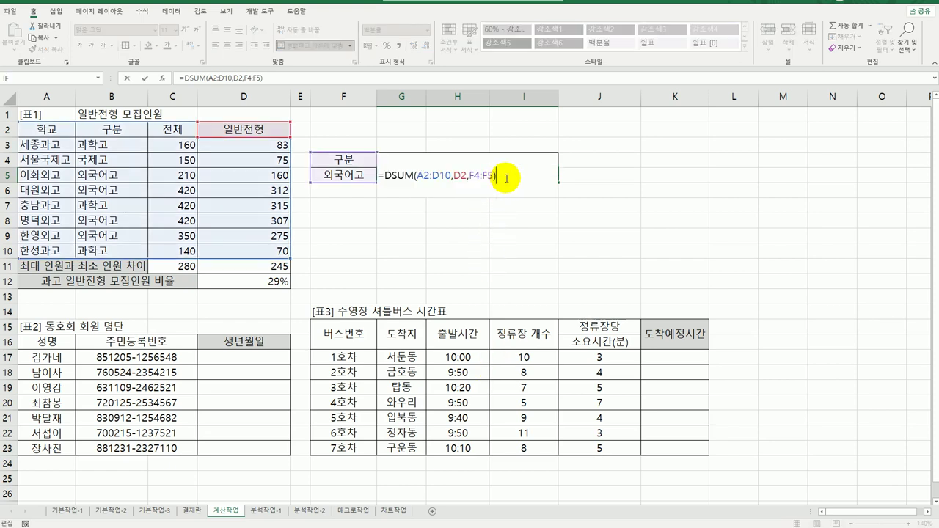
text(/sum()
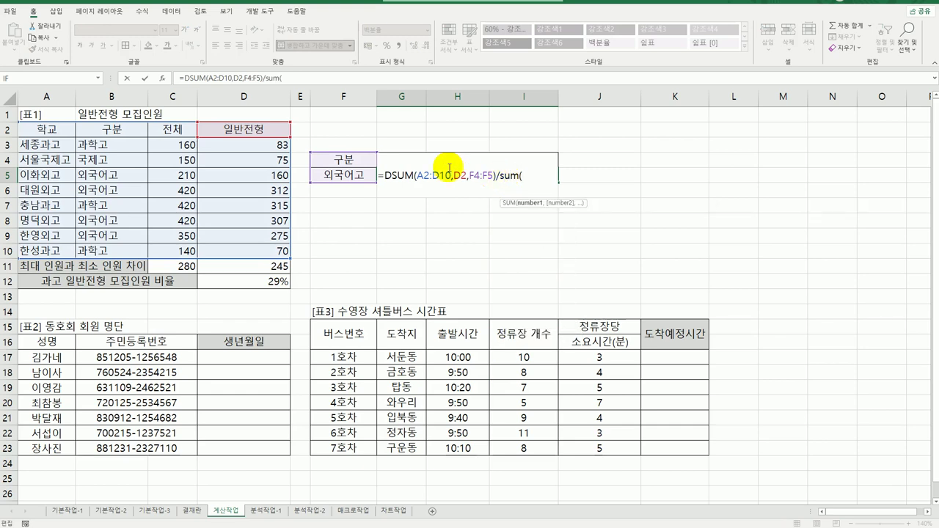
drag(272, 144, 269, 250)
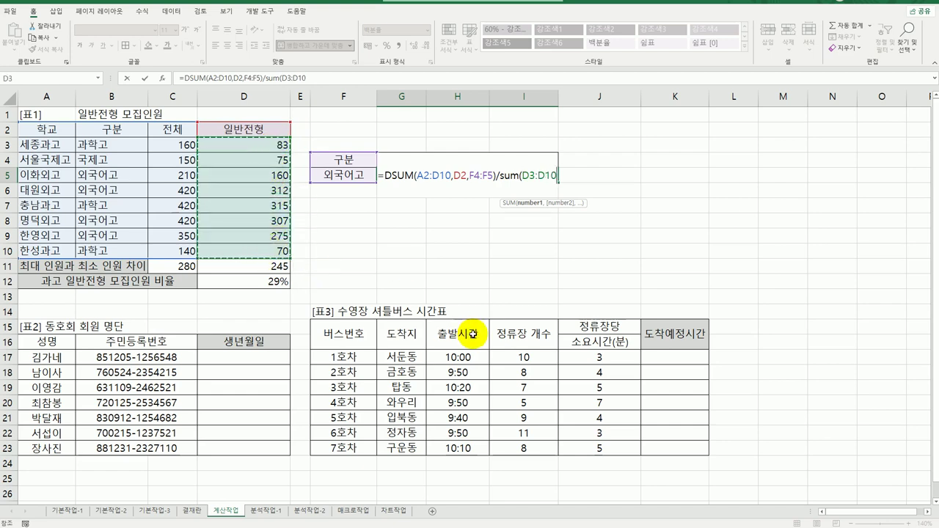
key(Return)
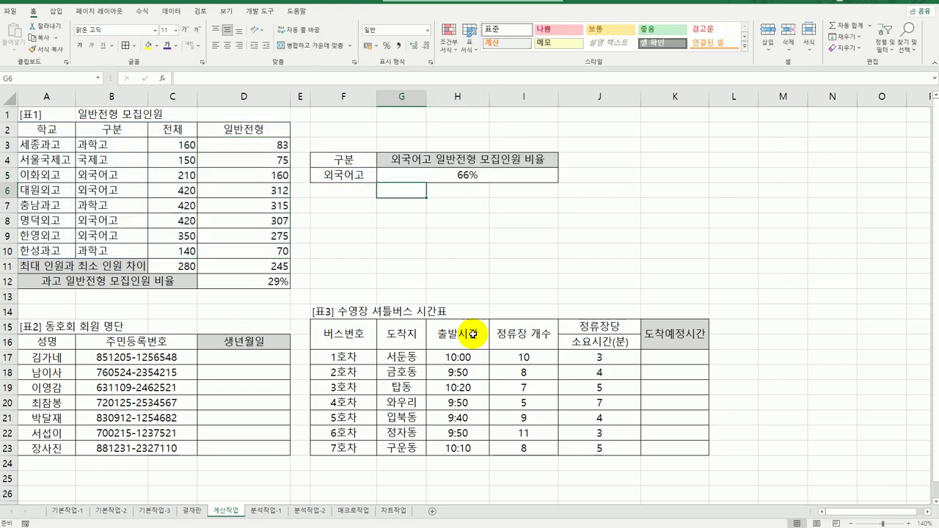
click(457, 175)
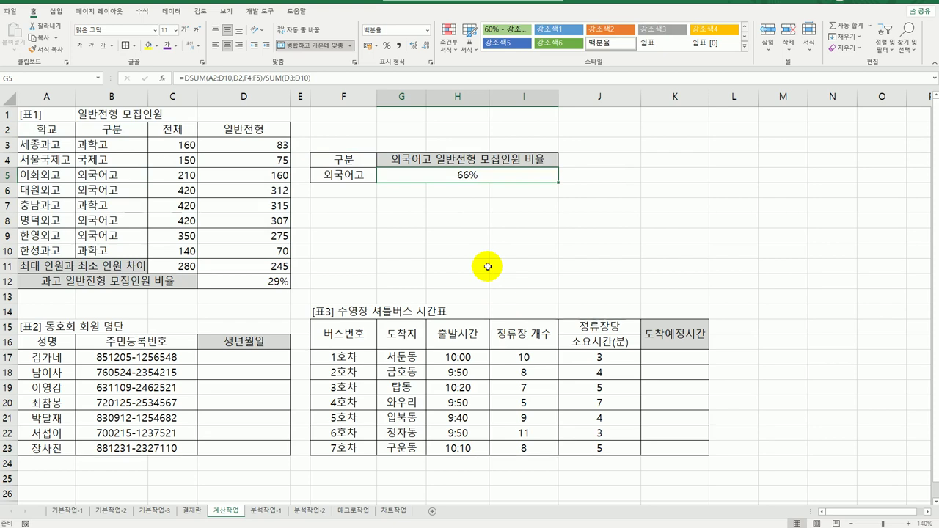
Start a DATE formula in D17 of 표2 with LEFT(B17,2) as the year argument.
click(283, 358)
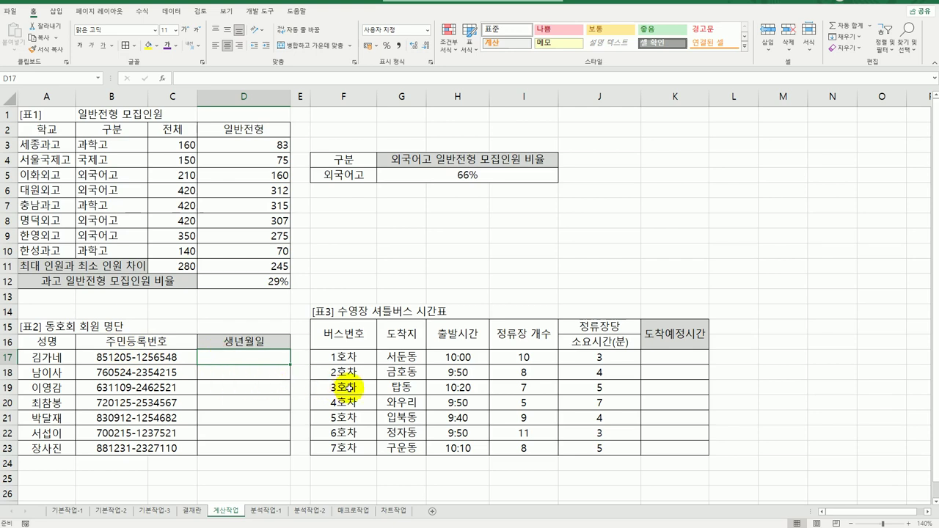
text(=d)
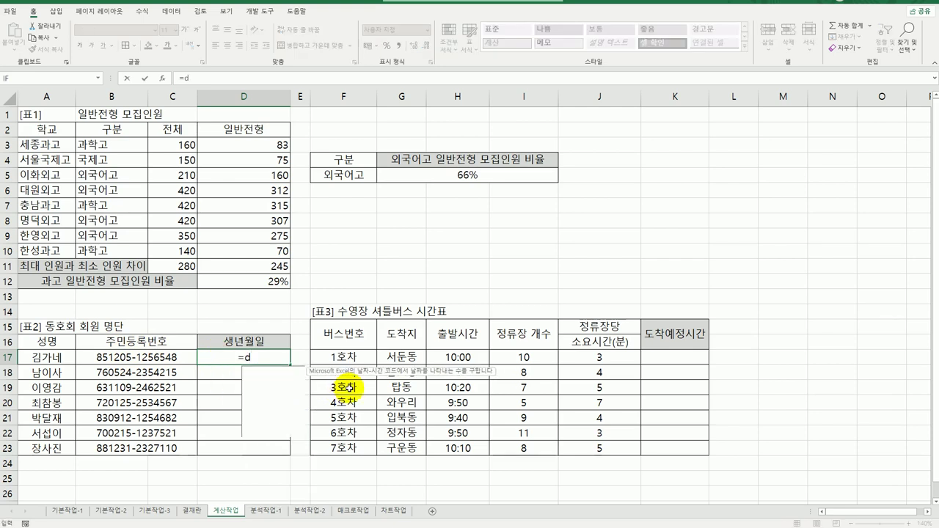
text(ate)
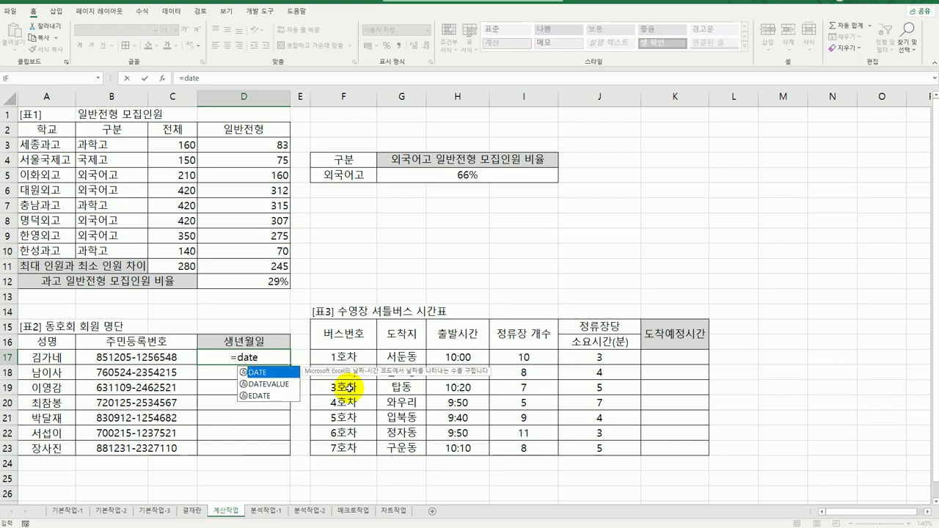
key(Tab)
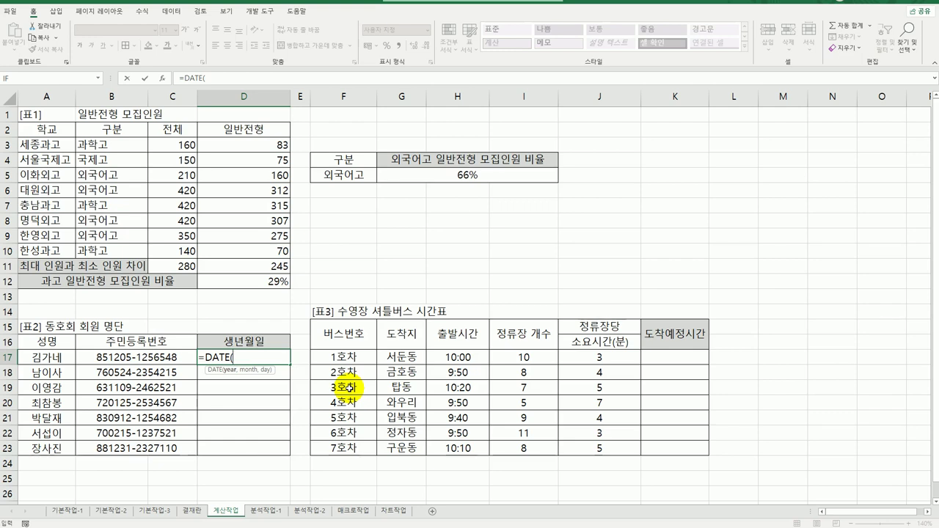
text(left()
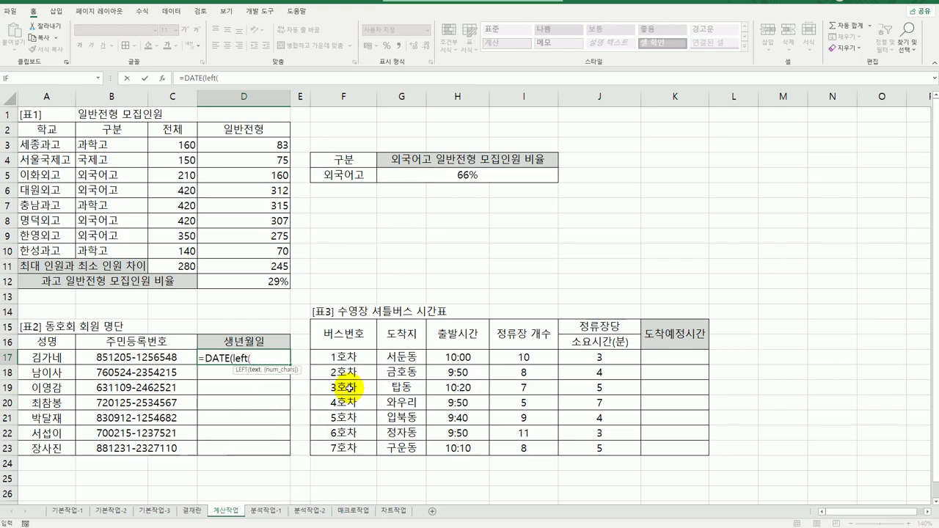
key(Left)
key(Left)
text(,2)
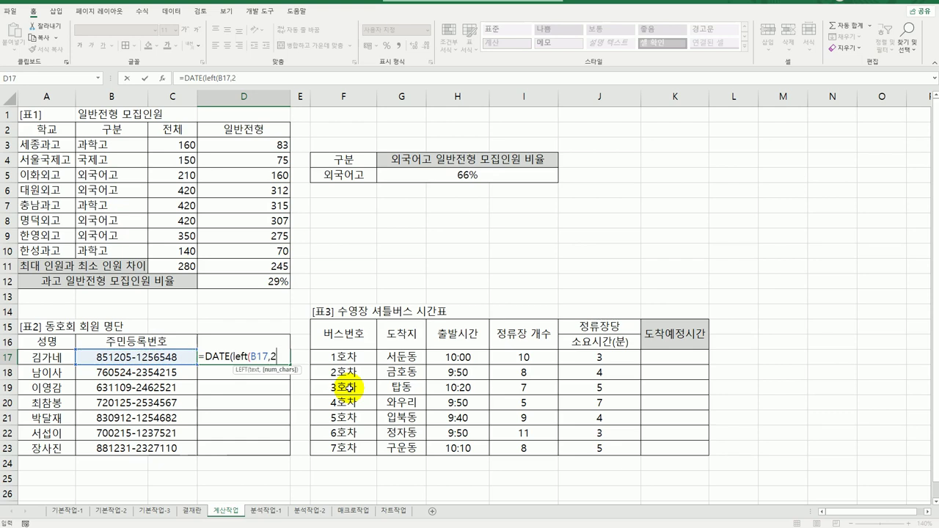
text(),)
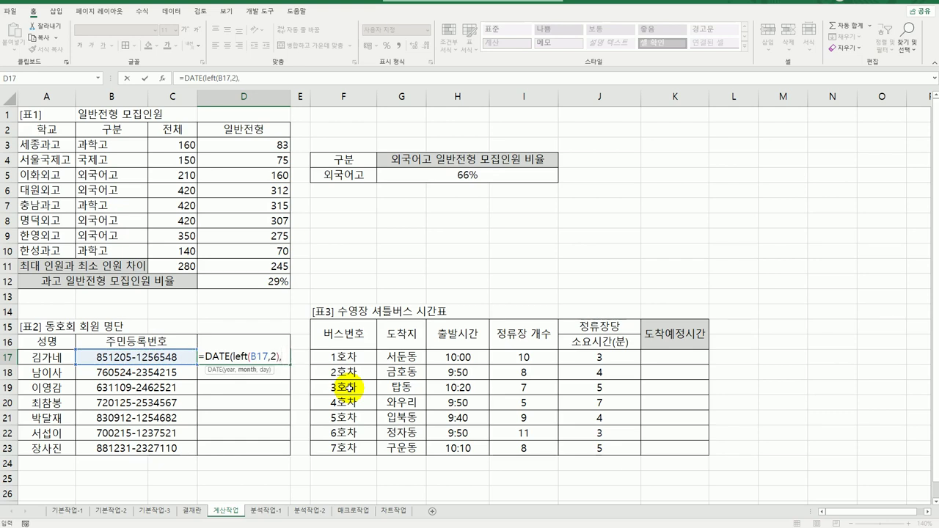
Add MID(B17,3,2) as the month argument of the DATE formula in D17.
text(mid)
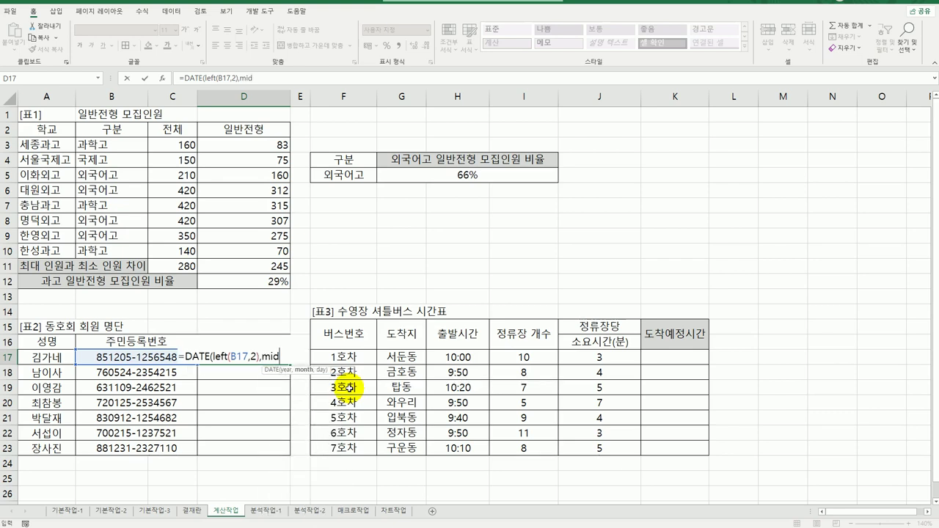
text((B17,)
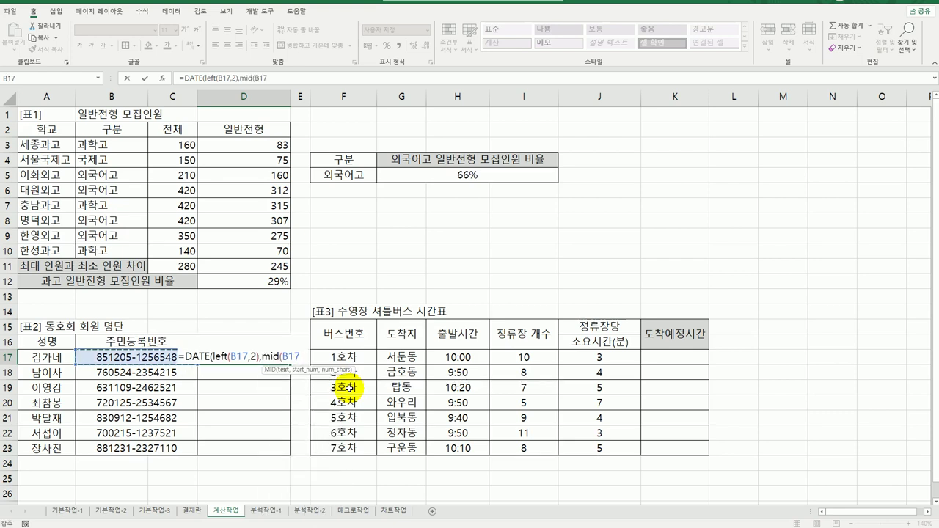
text(3,)
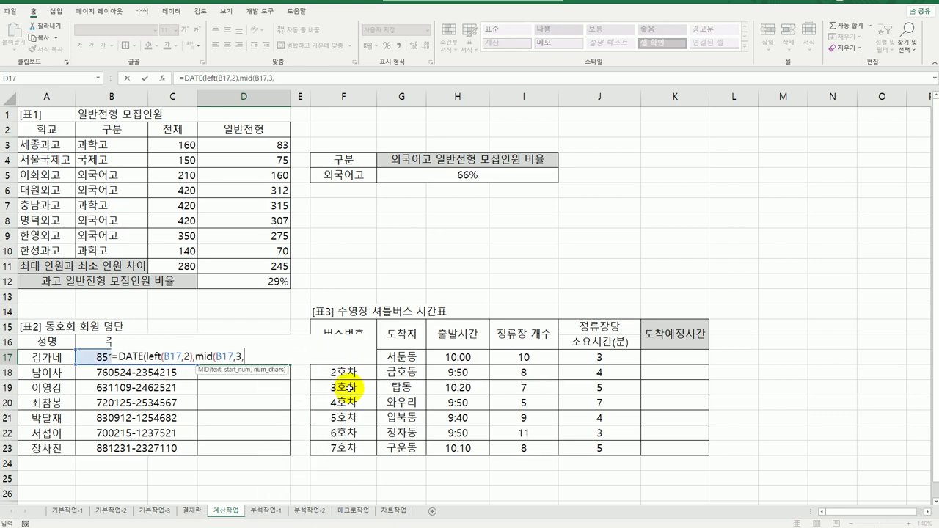
text(2),)
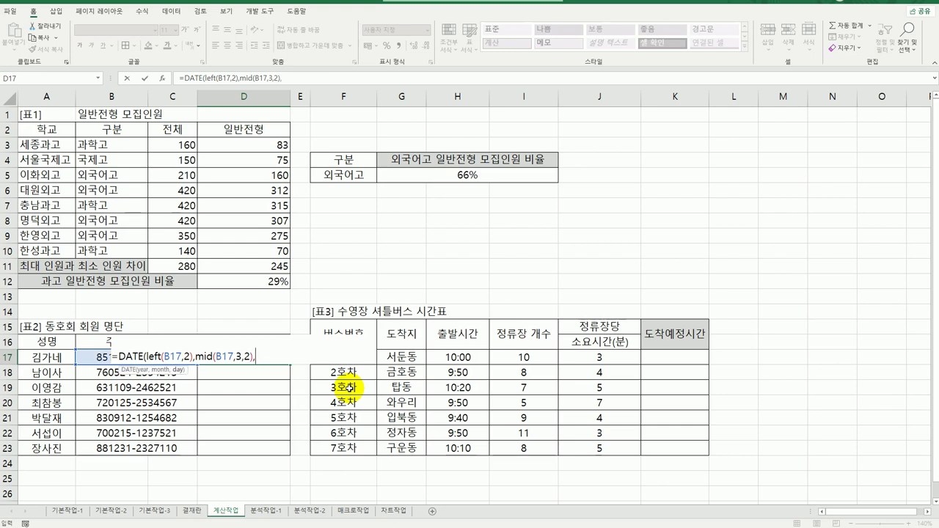
Add MID(B17,5,2) as the day argument and complete the DATE formula in D17.
text(mid()
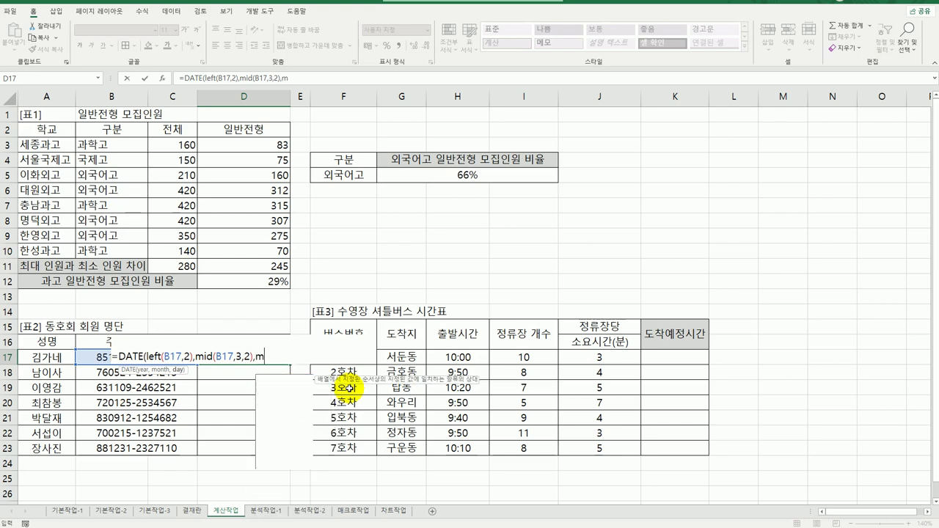
key(Left)
key(Left)
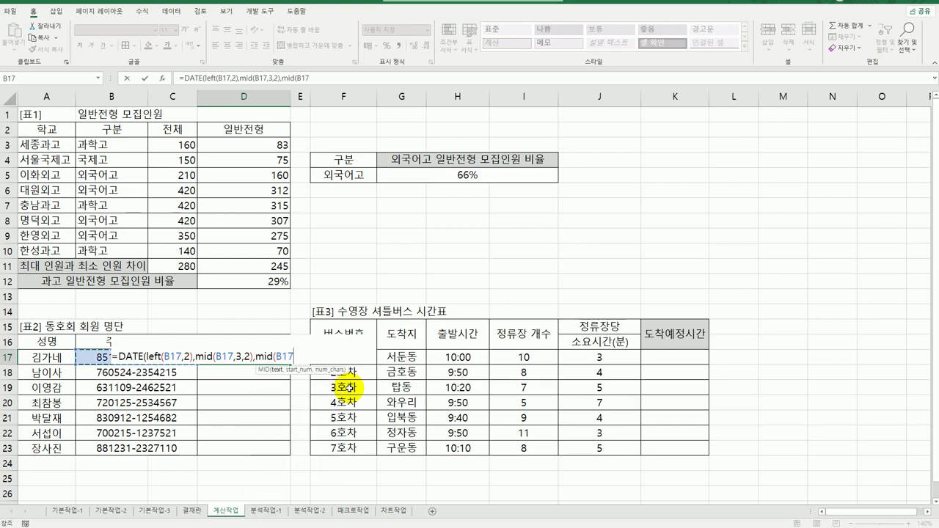
text(,5,2))
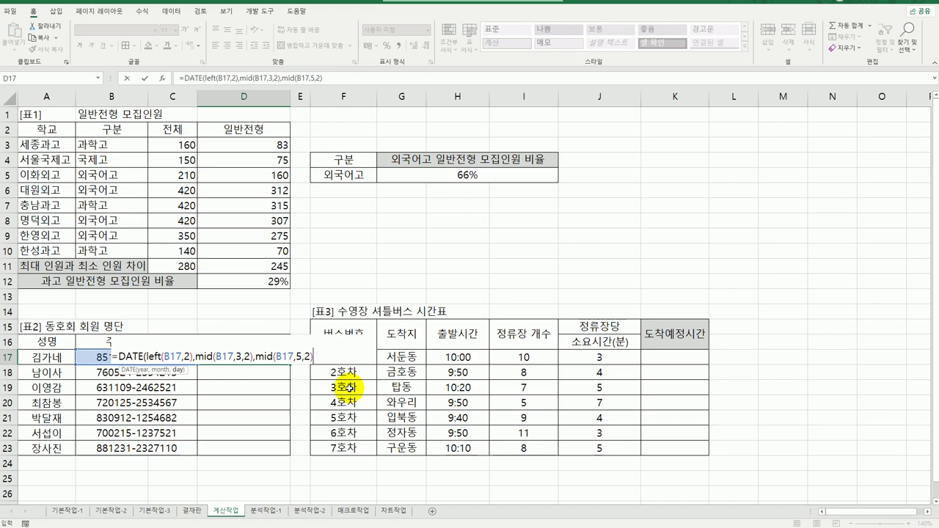
text())
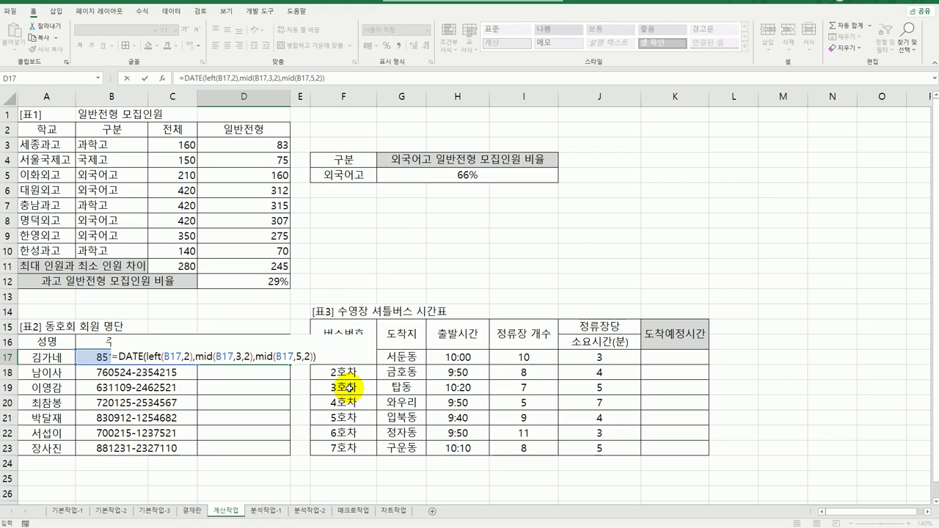
key(Return)
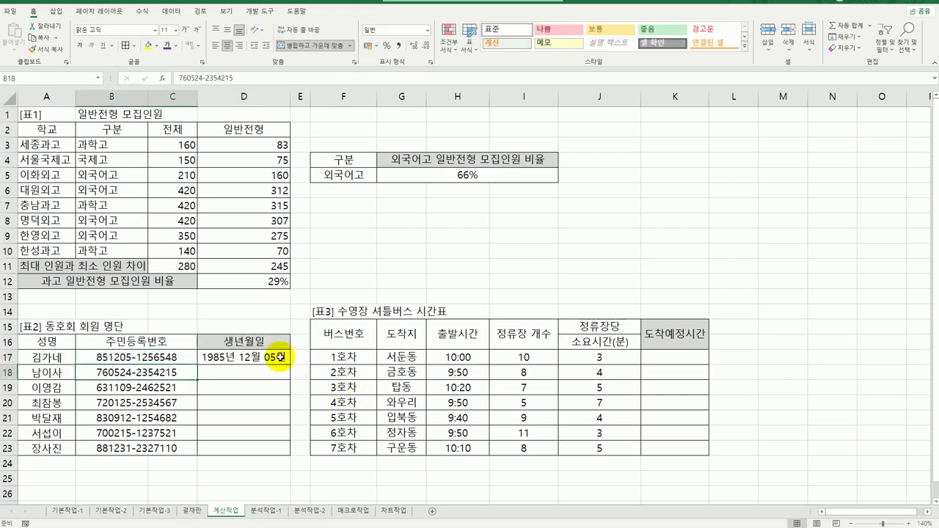
Edit the DATE formula in D17 so its year argument is 1900+LEFT(B17,2).
click(231, 359)
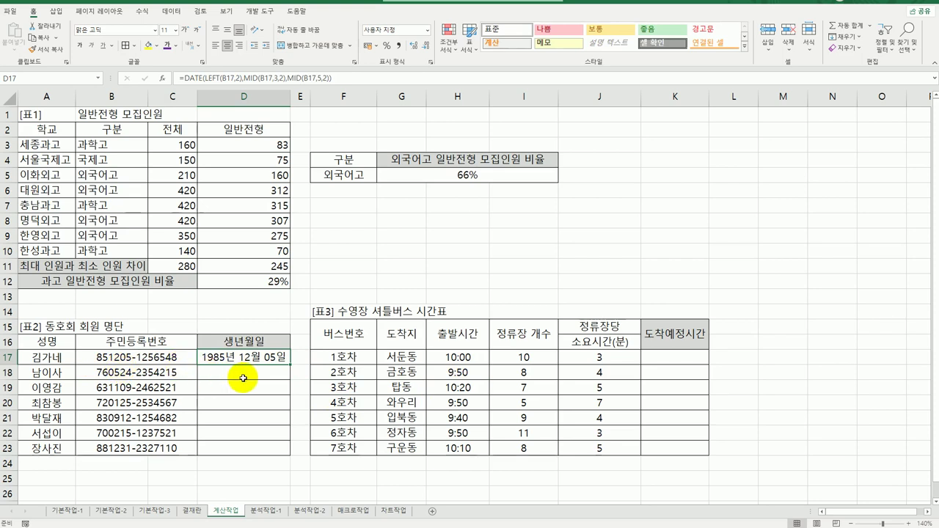
double_click(211, 357)
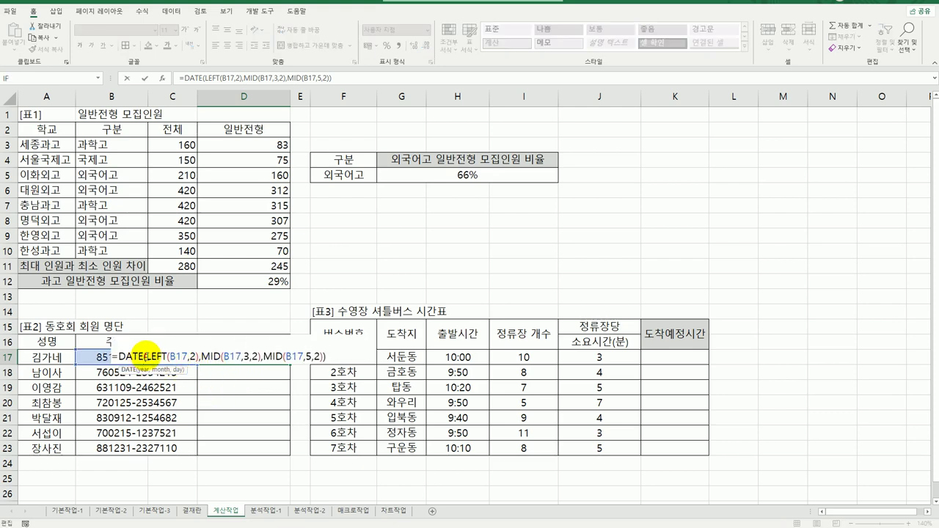
click(146, 356)
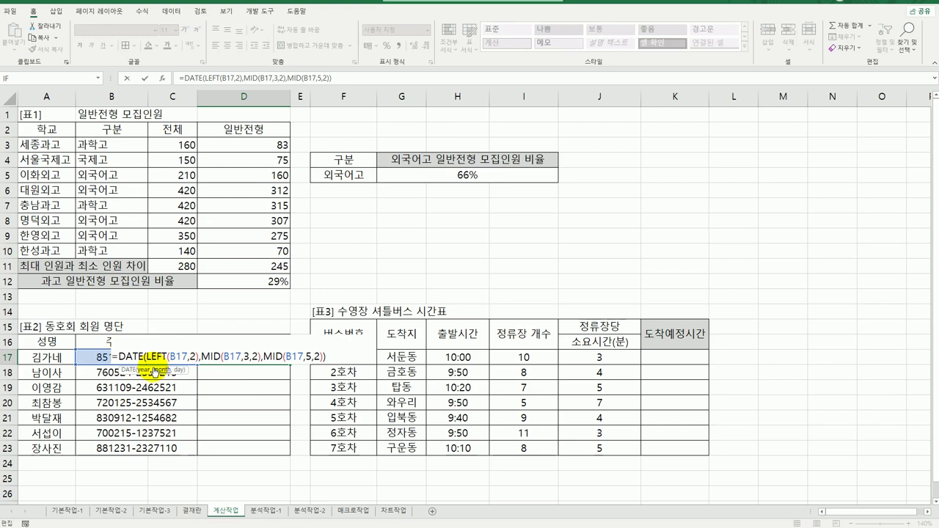
text(1900+)
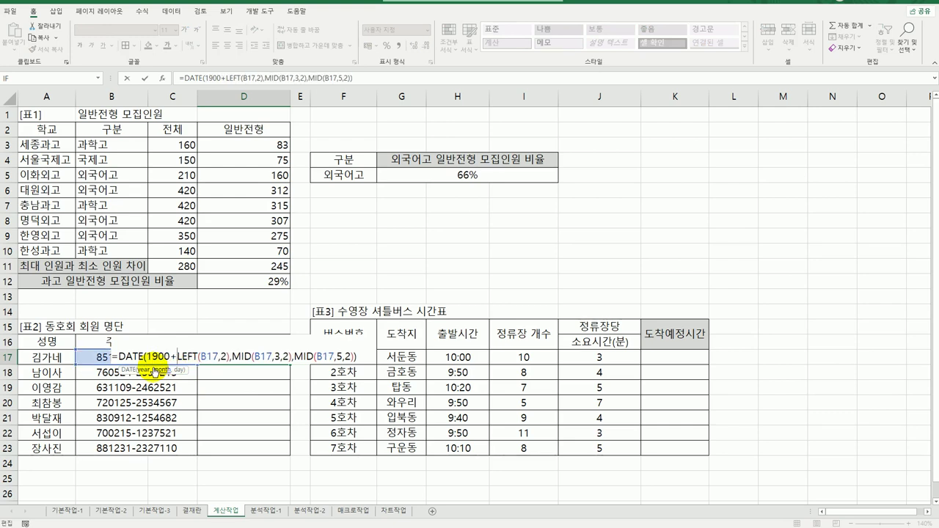
key(Return)
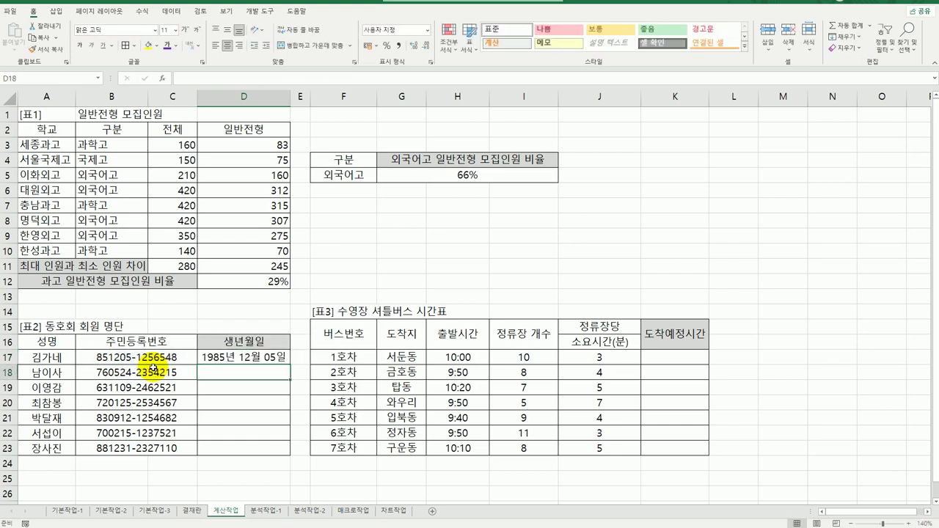
Fill the DATE formula from D17 down through D23 and check the first and last 생년월일 cells.
click(210, 358)
drag(291, 361, 271, 452)
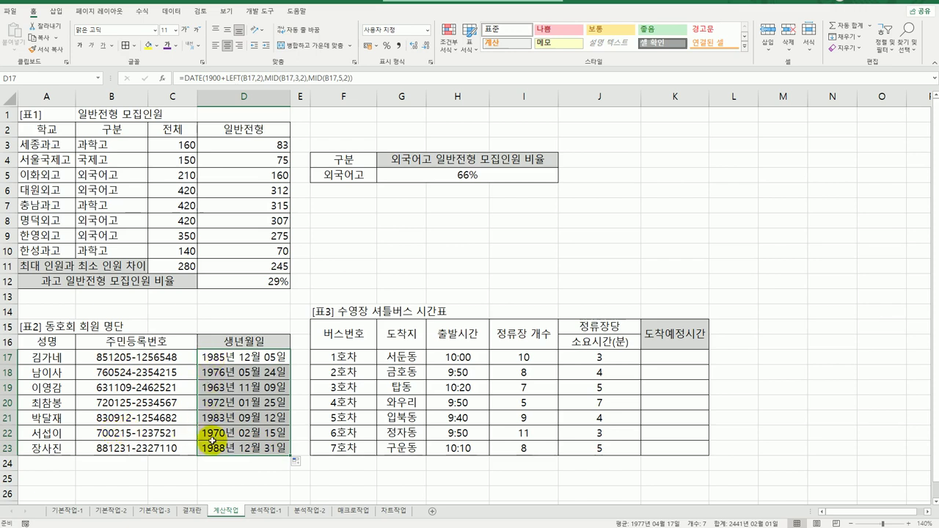
click(212, 356)
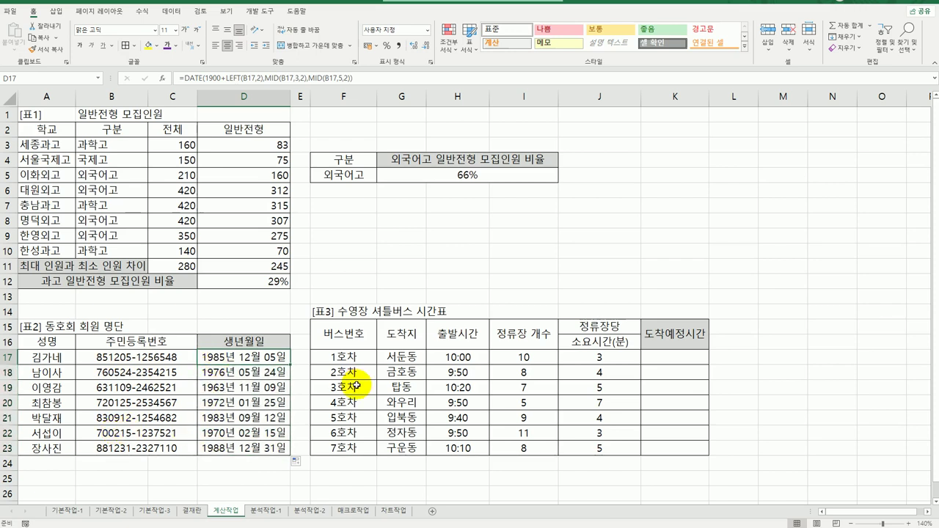
click(266, 451)
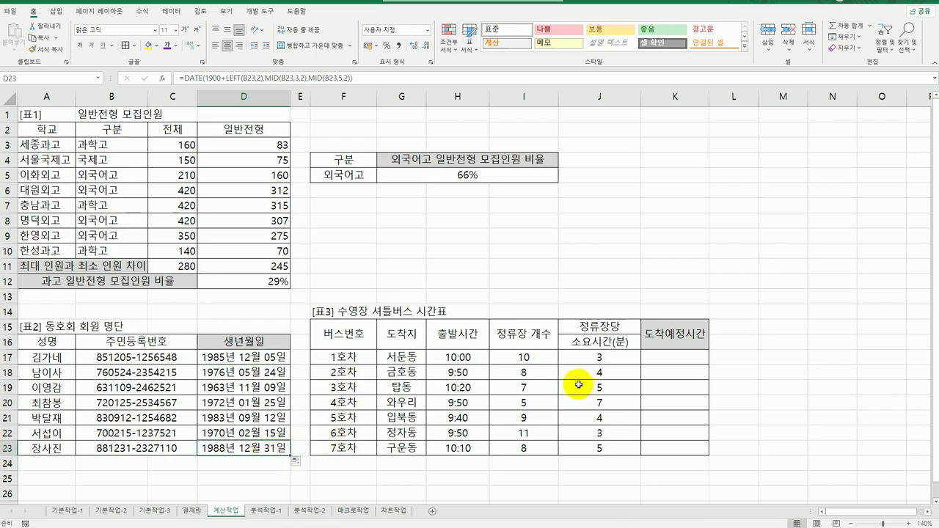
Start a TIME formula in K17 of 표3 with HOUR(H17) as the hour argument.
click(666, 356)
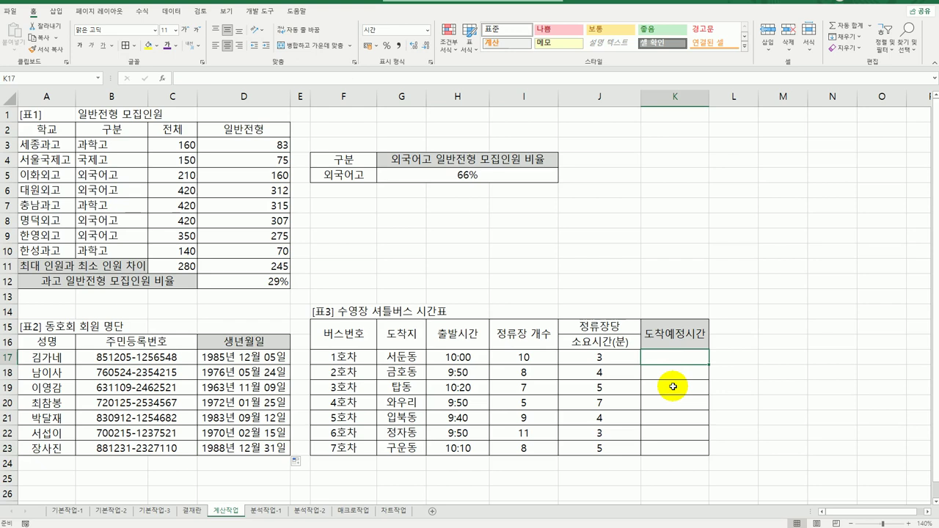
click(456, 357)
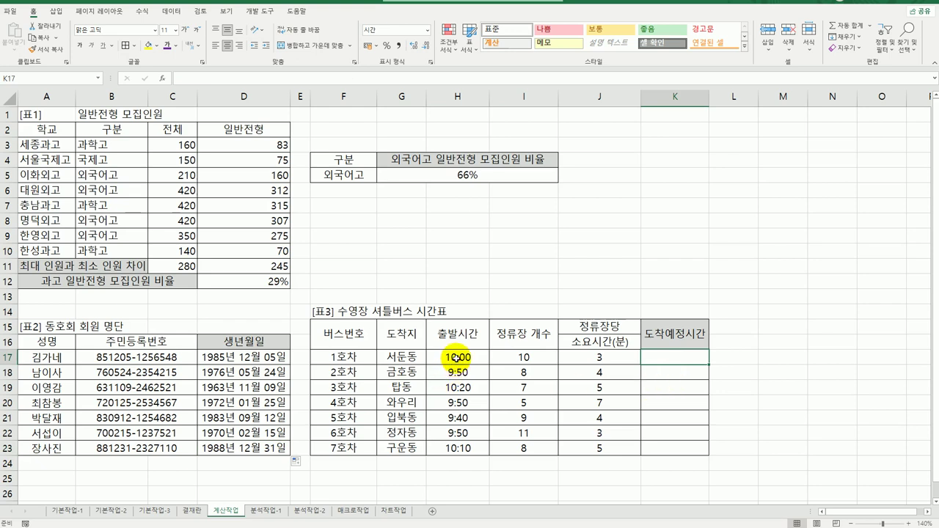
click(530, 357)
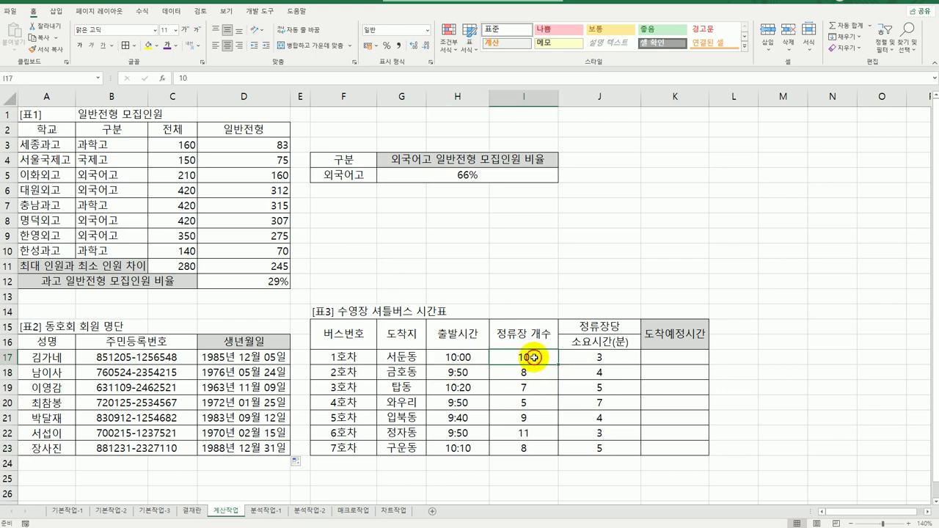
click(599, 357)
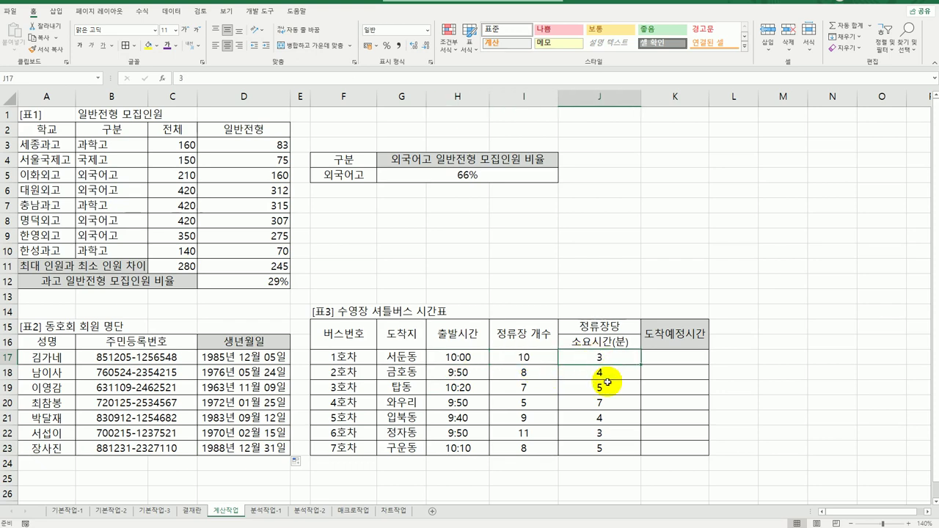
click(663, 357)
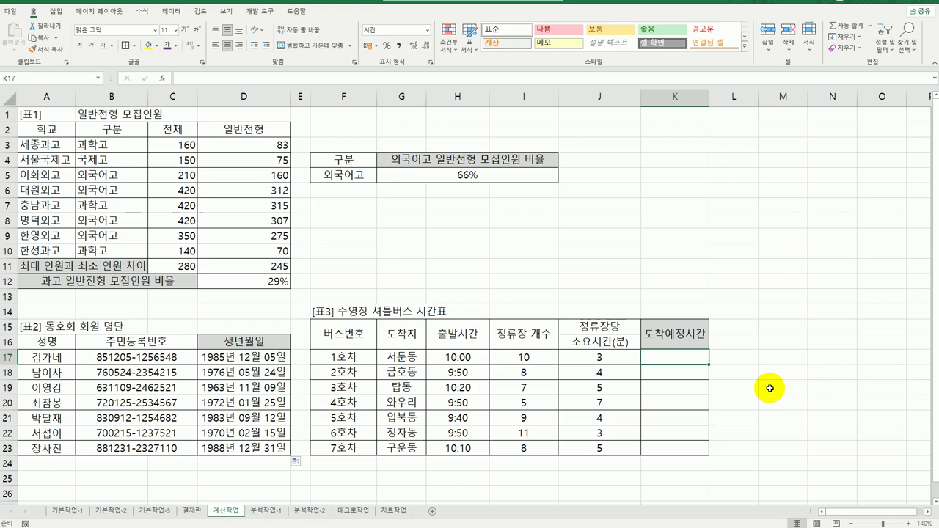
text(=tim)
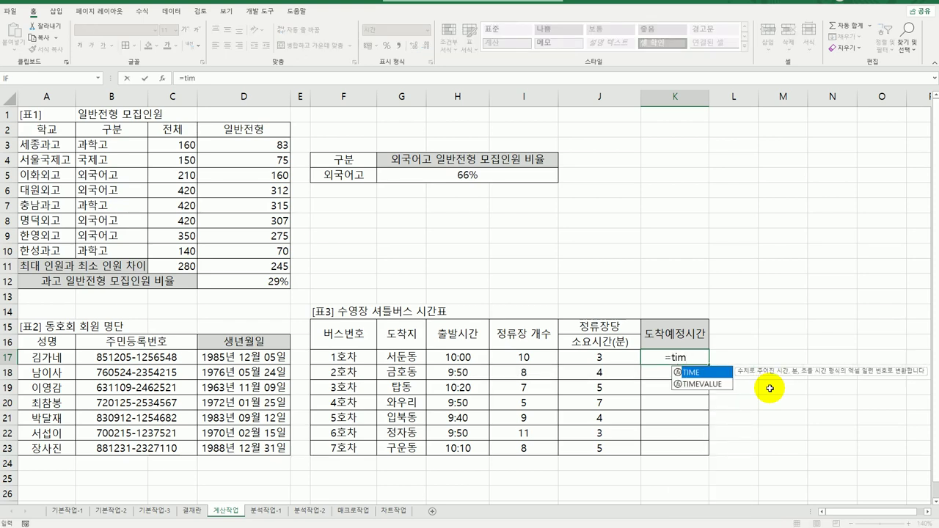
key(Tab)
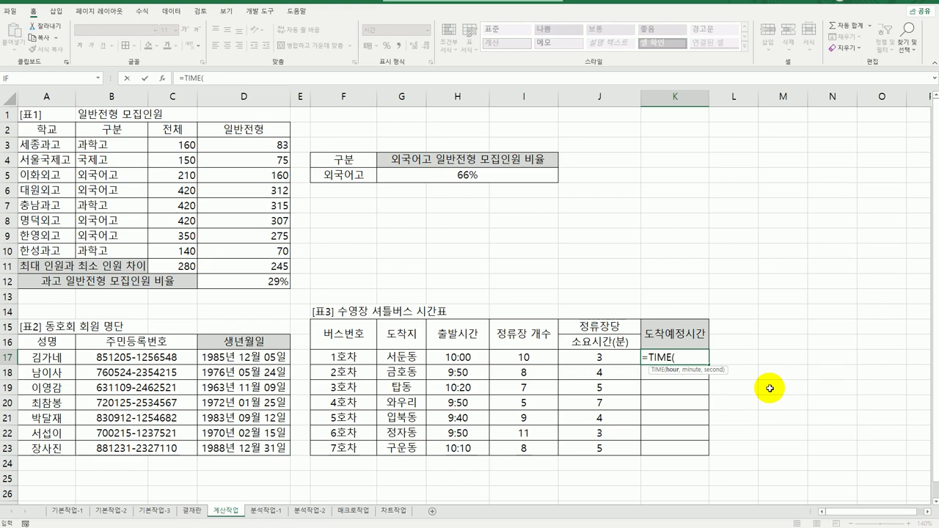
text(hour)
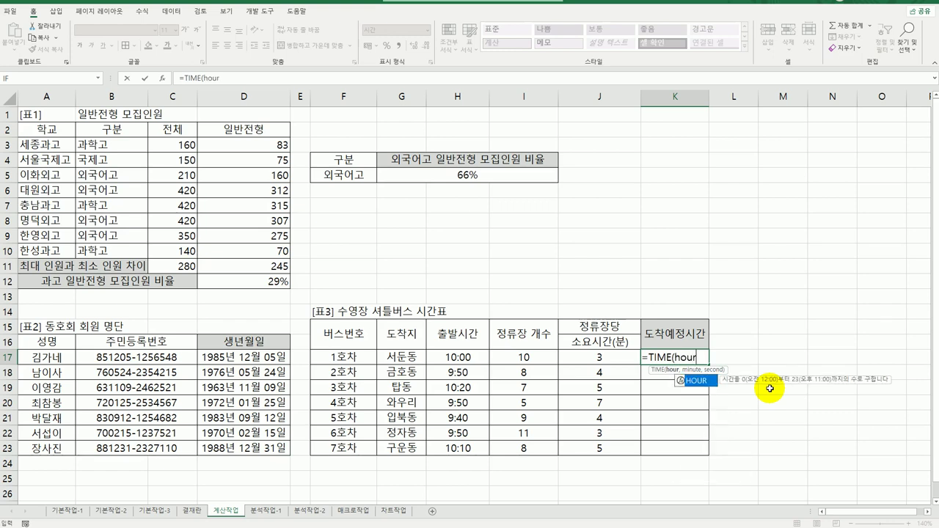
key(Tab)
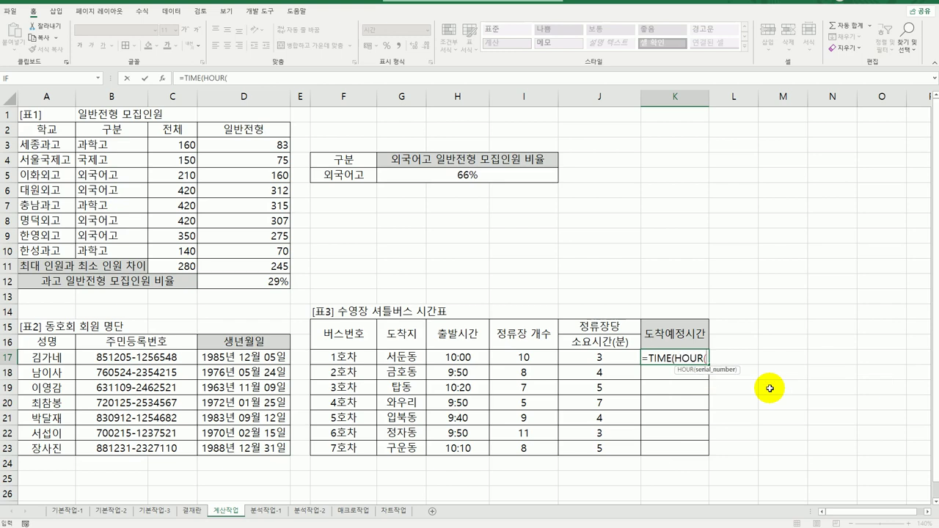
click(469, 359)
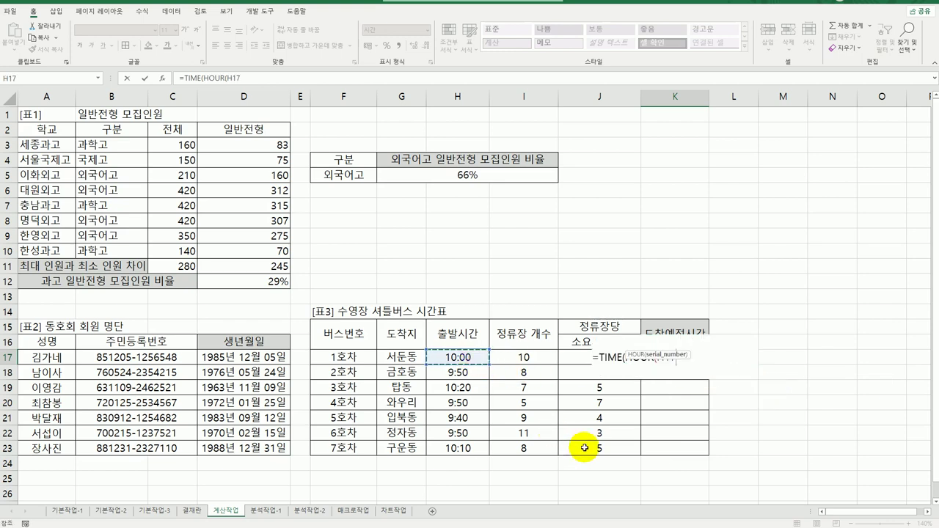
text())
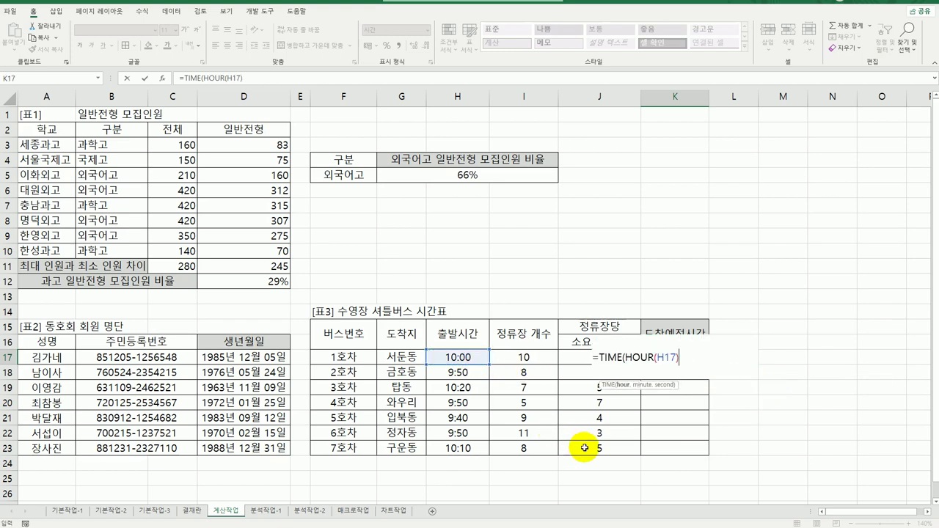
Complete the TIME formula in K17 with MINUTE(H17) as minutes and 0 as seconds, and fill it down to K23.
text(,mi)
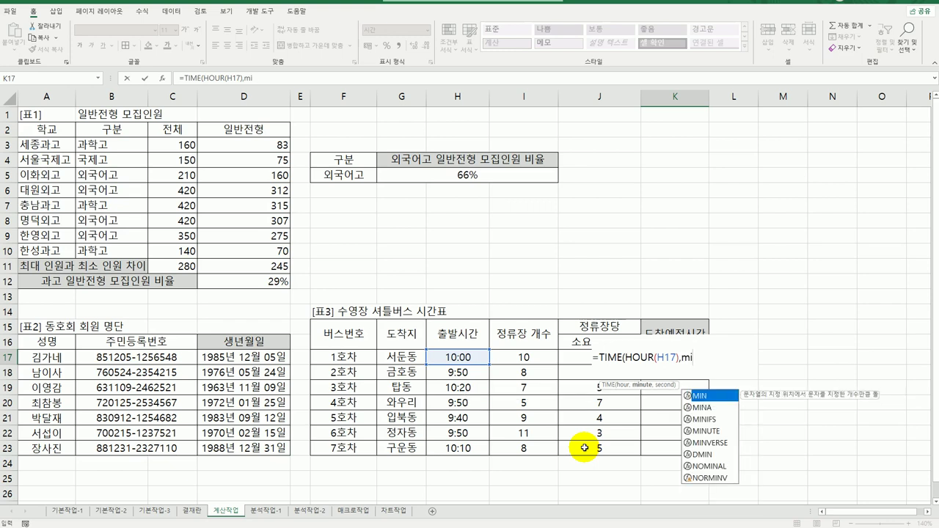
text(nu)
key(Tab)
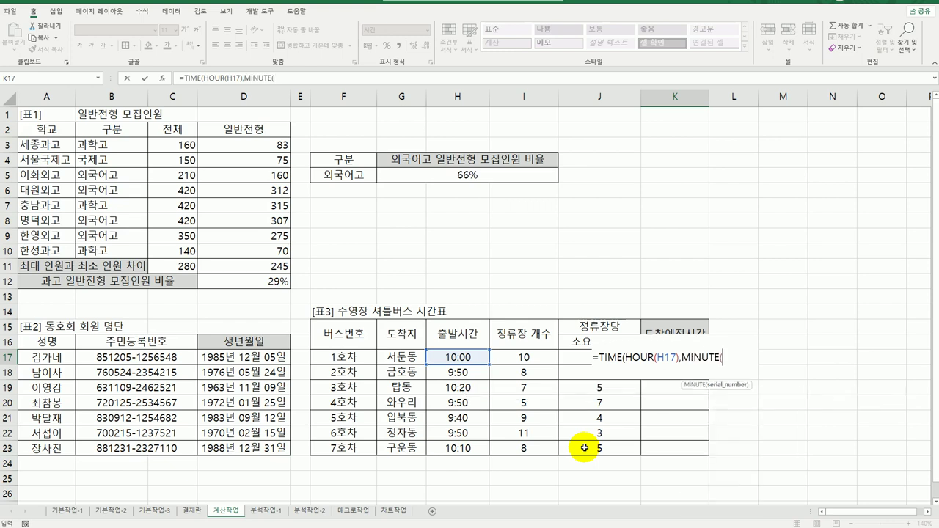
click(474, 358)
text())
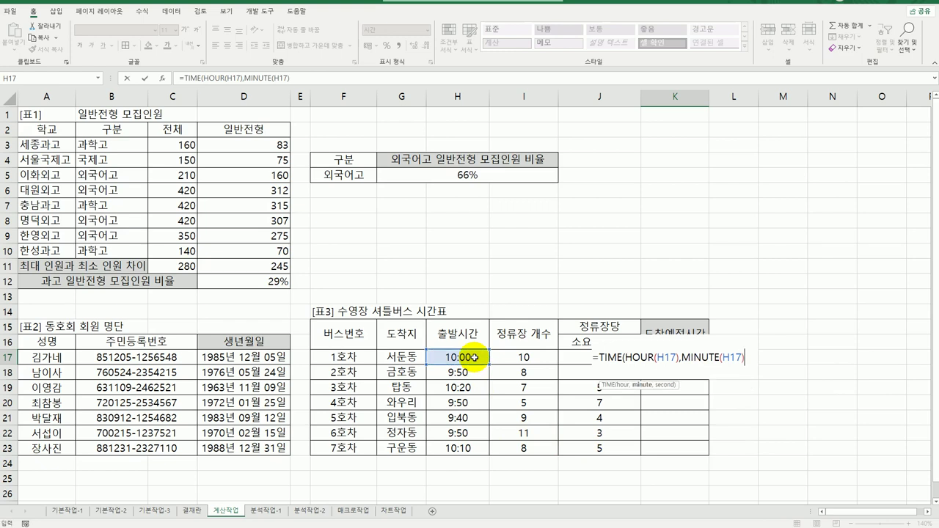
text(,)
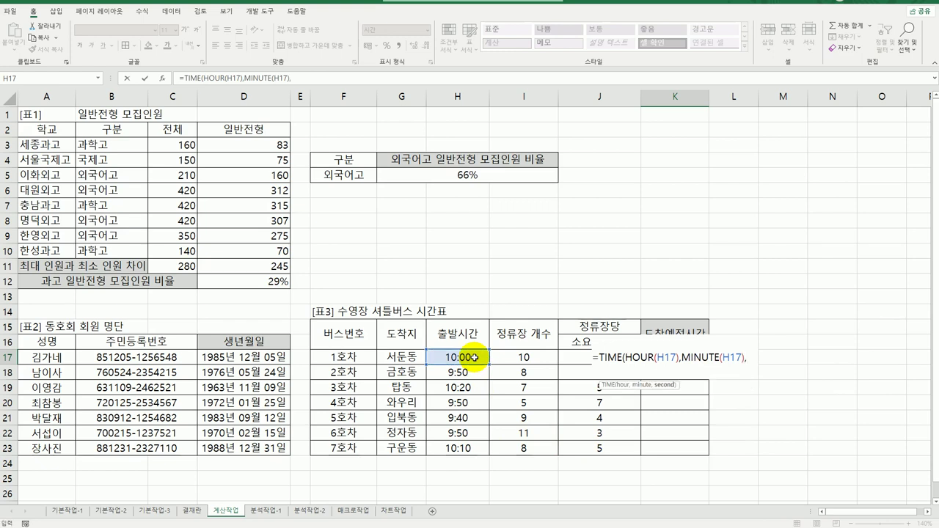
text(0))
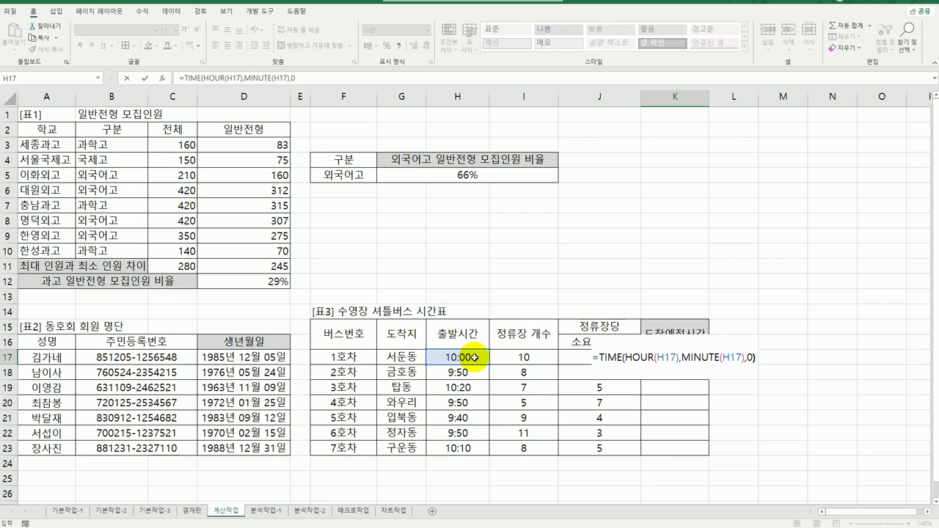
key(Return)
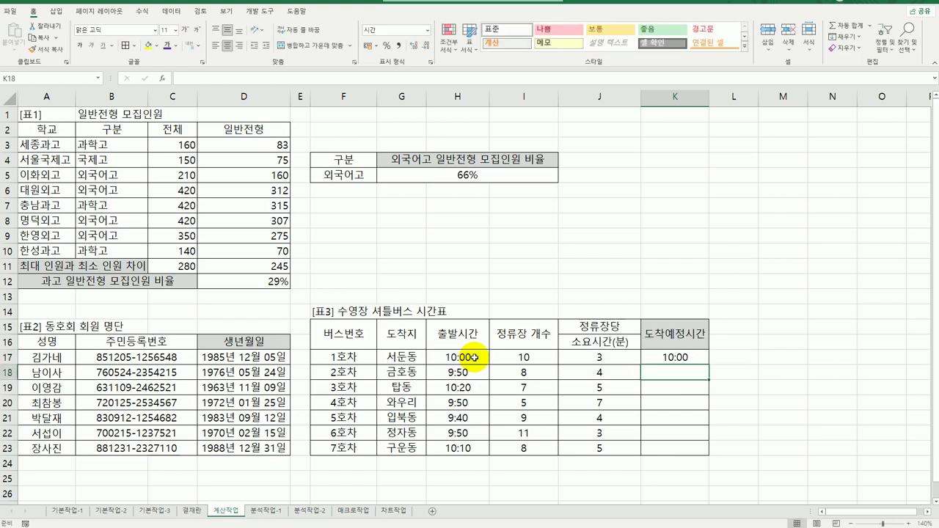
click(668, 358)
drag(708, 366, 702, 452)
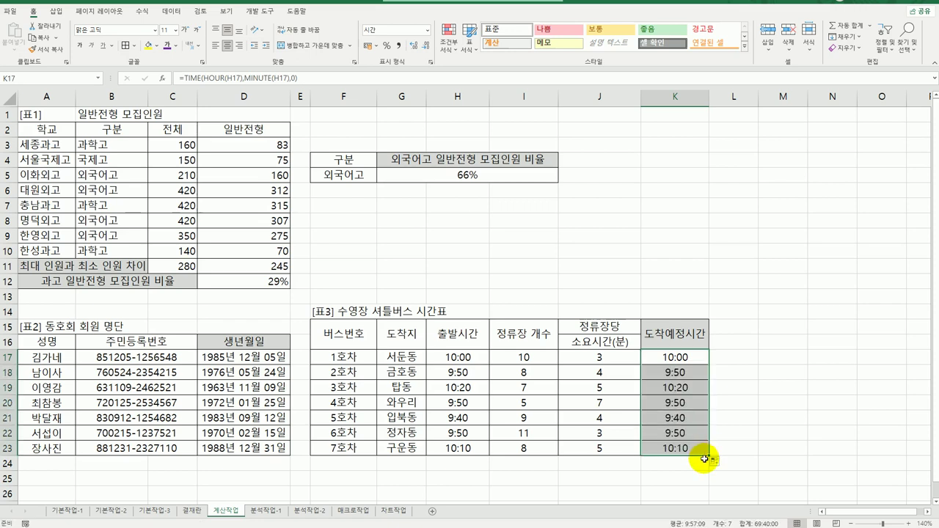
Edit the TIME formula in K17 so its minute argument is MINUTE(H17)+I17*J17.
click(674, 359)
double_click(679, 358)
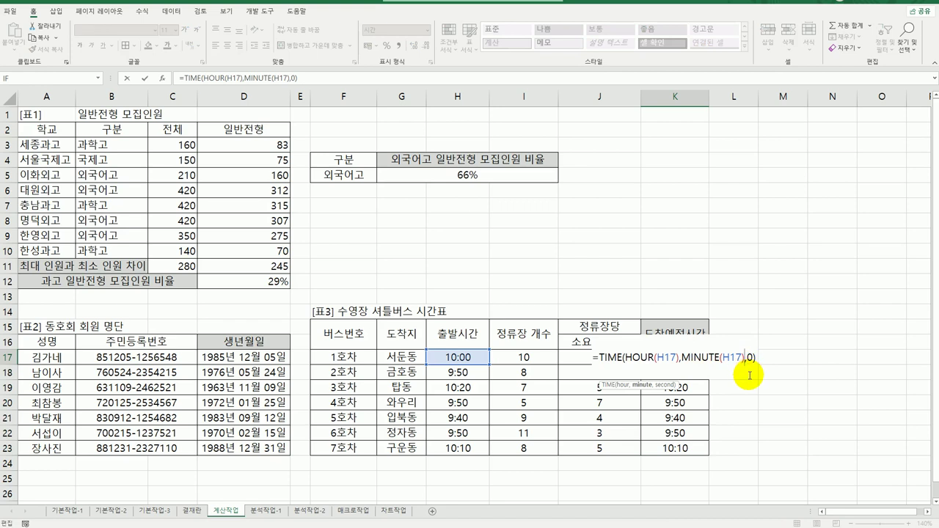
text(+)
click(517, 357)
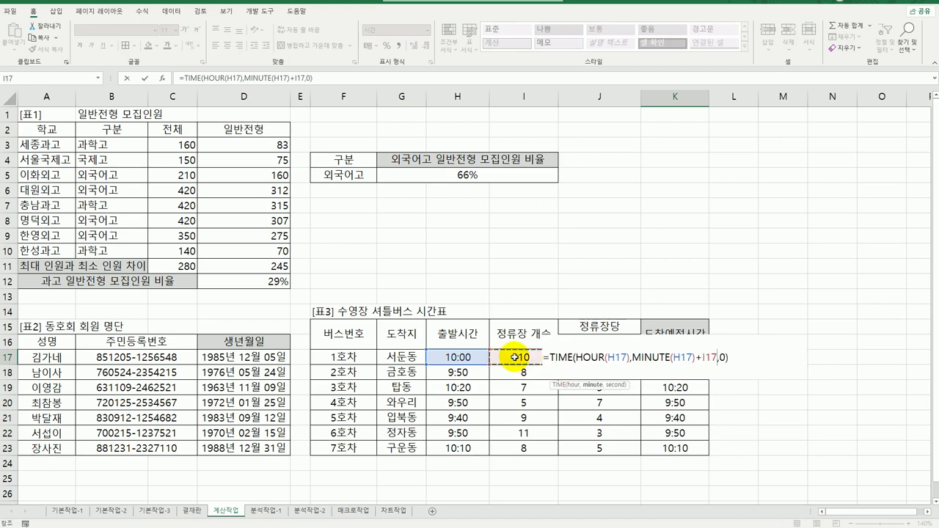
text(*)
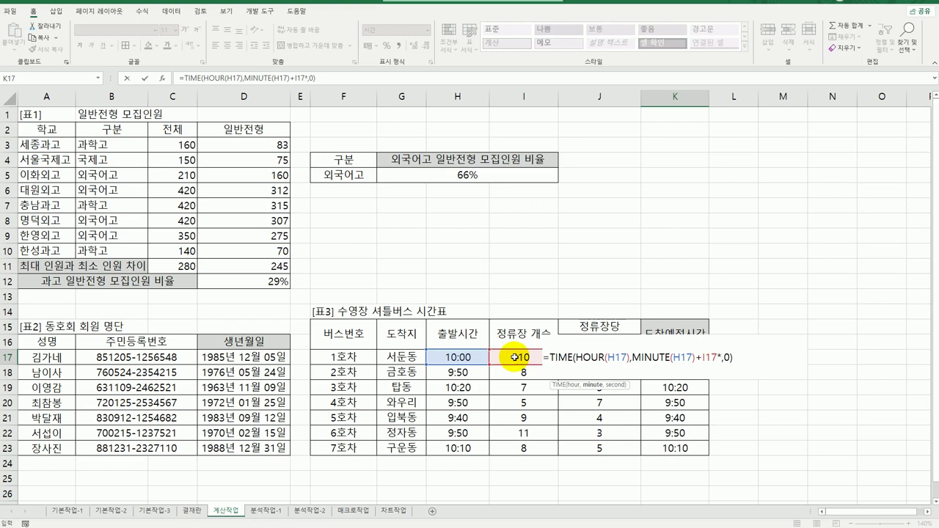
click(632, 387)
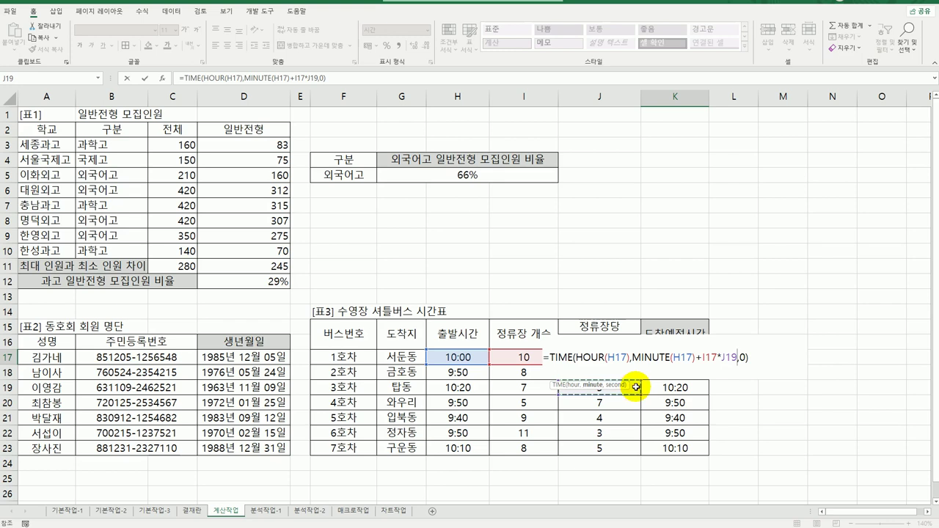
key(Up)
key(Up)
key(Up)
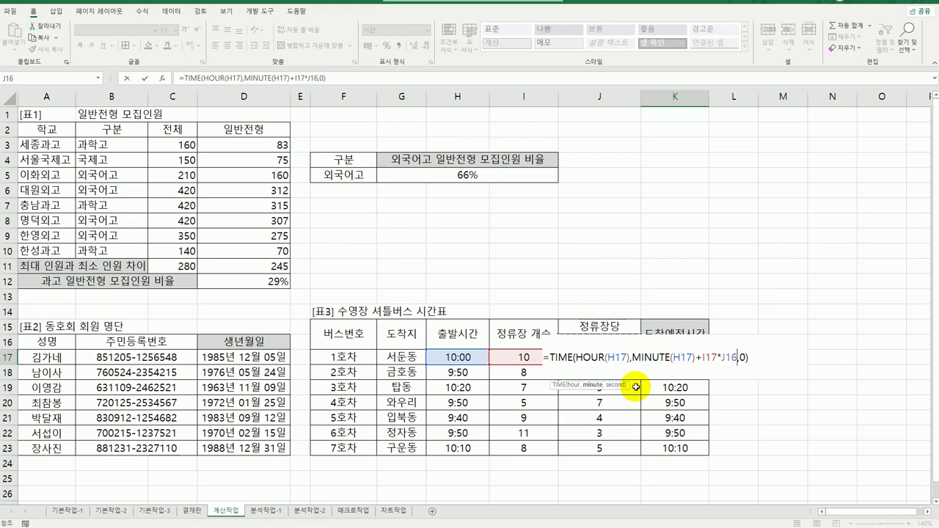
key(Down)
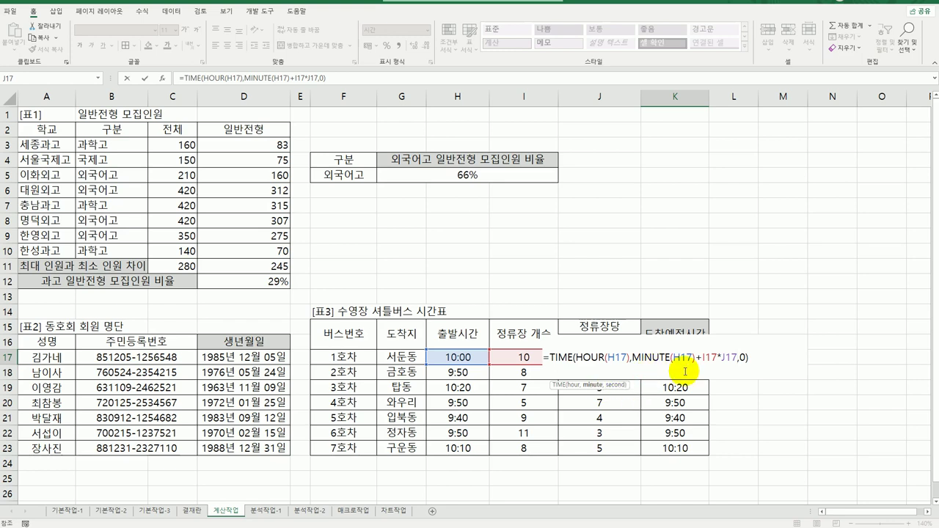
Commit the edited 도착예정시간 formula in K17 and fill it down to K23, checking the last cell.
drag(701, 359, 735, 360)
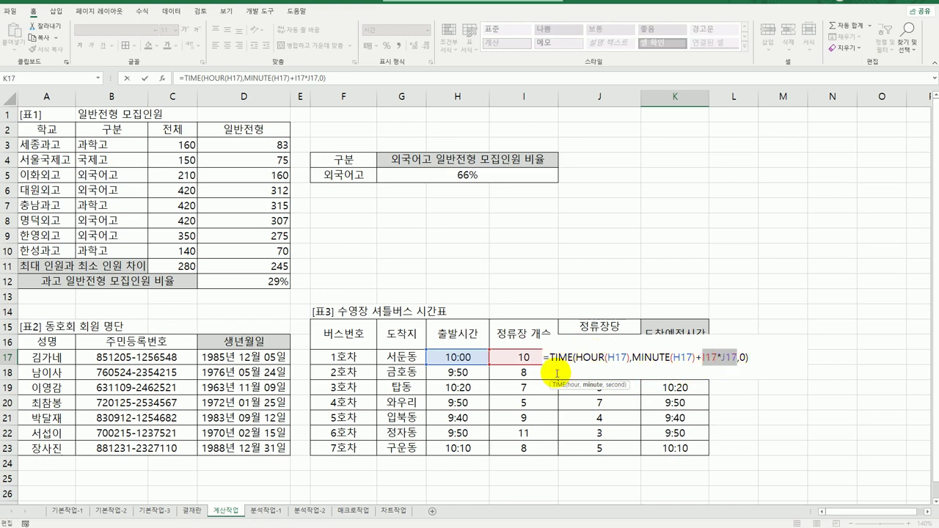
key(ctrl+Return)
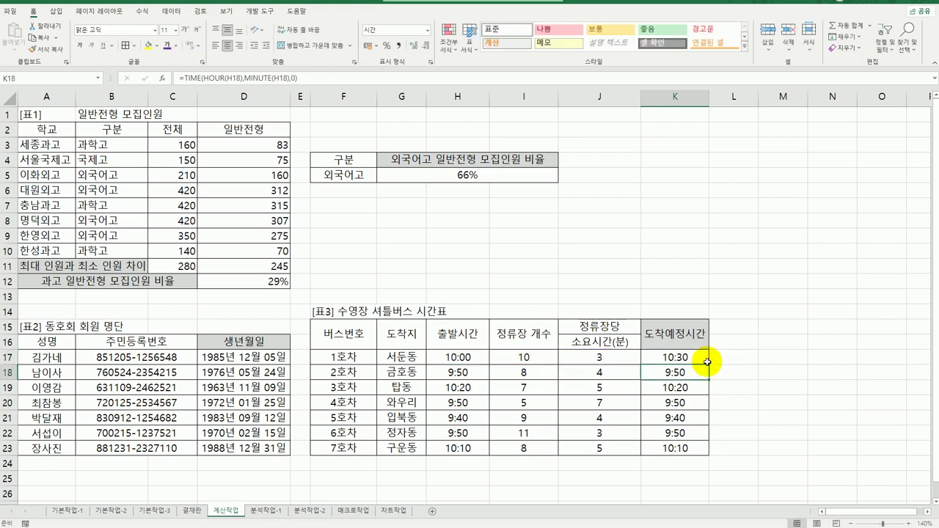
drag(710, 365, 704, 448)
click(693, 448)
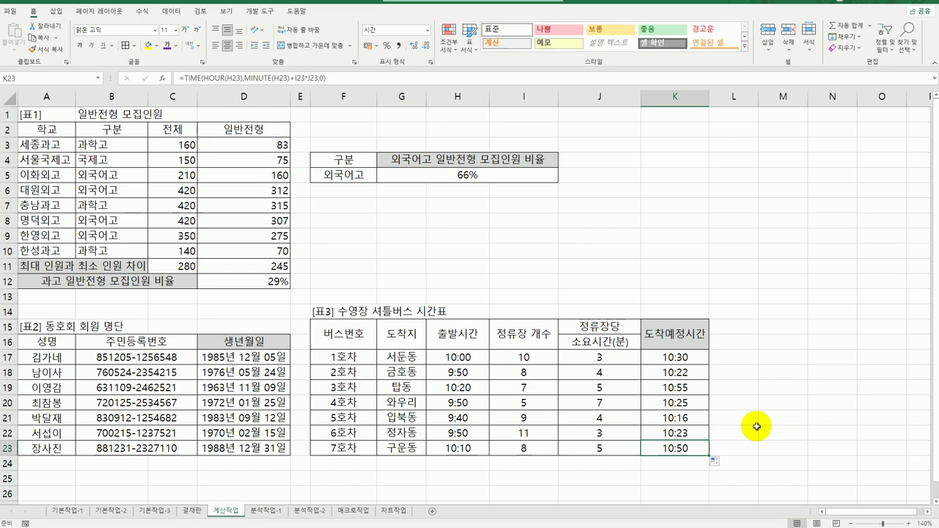
On the 분석작업-1 sheet, review the 상환기간 and 월납입금액 ranges and enter =B8 in F3.
click(277, 517)
click(435, 424)
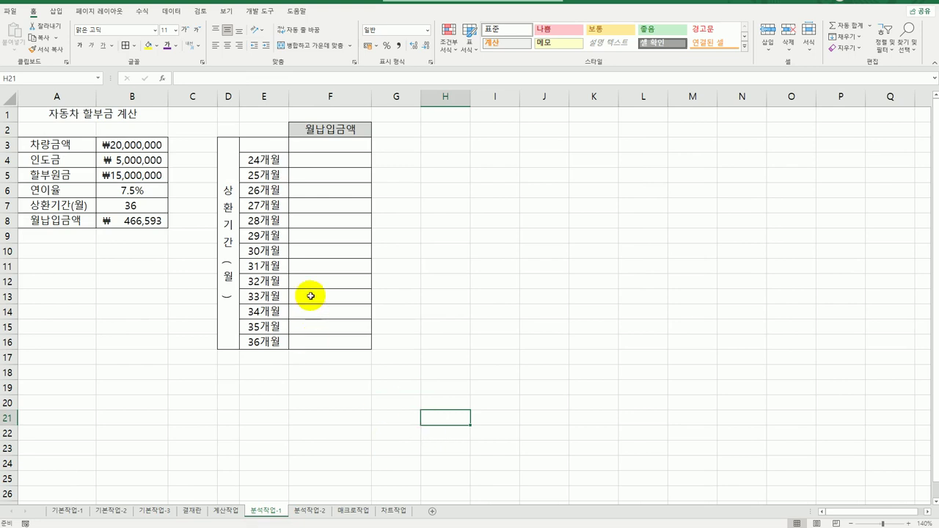
click(267, 160)
drag(270, 174, 260, 339)
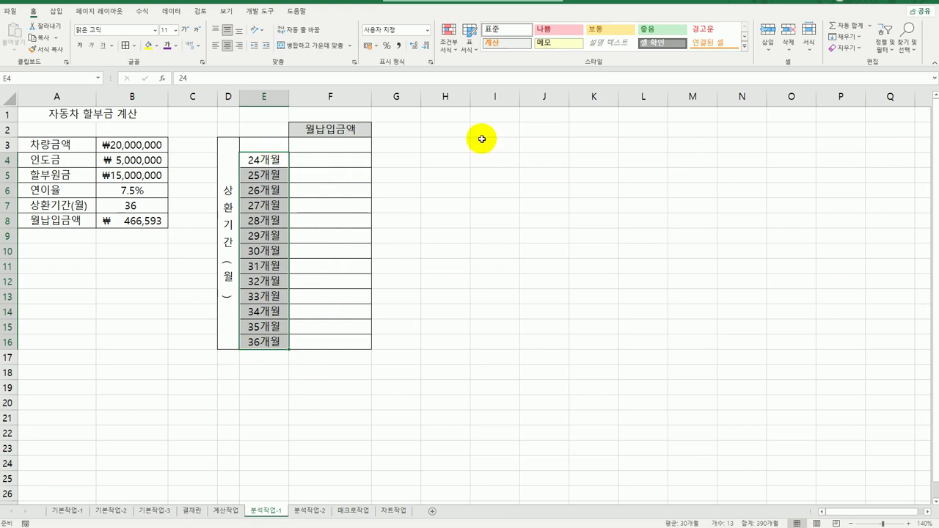
click(278, 145)
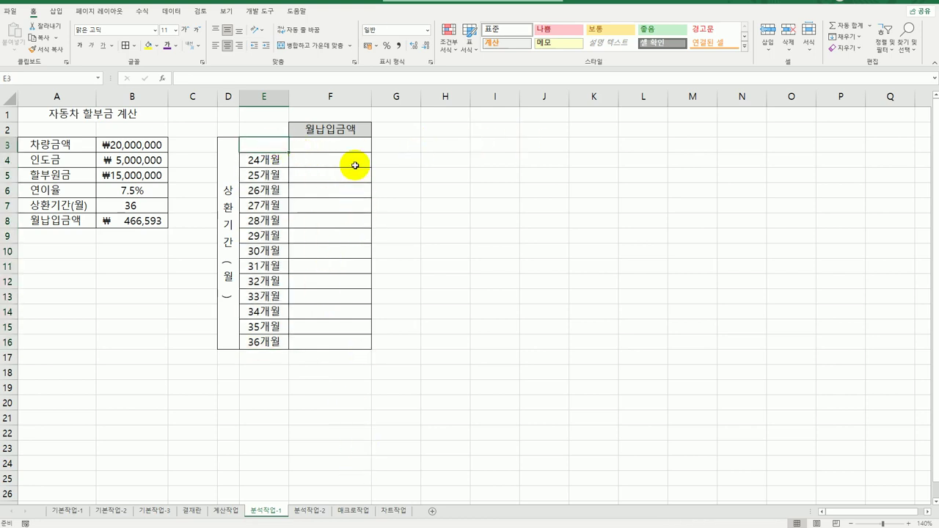
drag(352, 142, 331, 348)
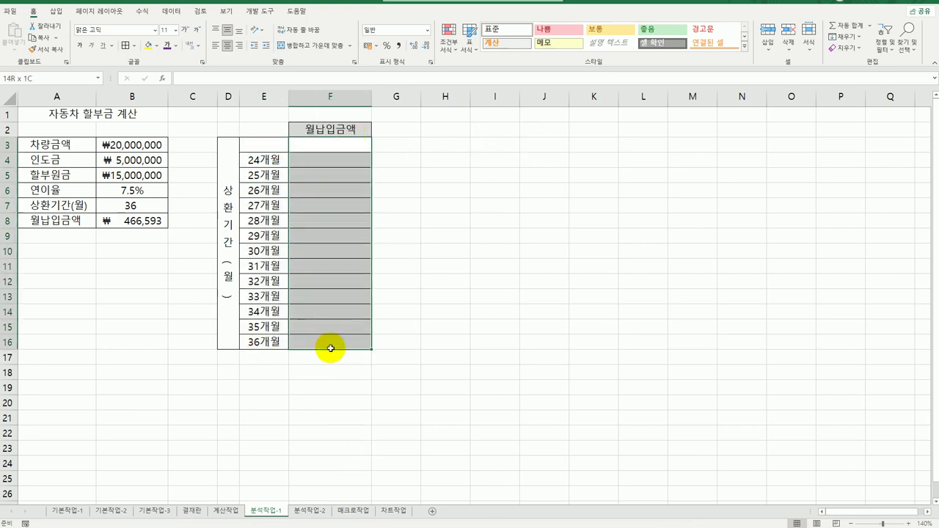
click(331, 145)
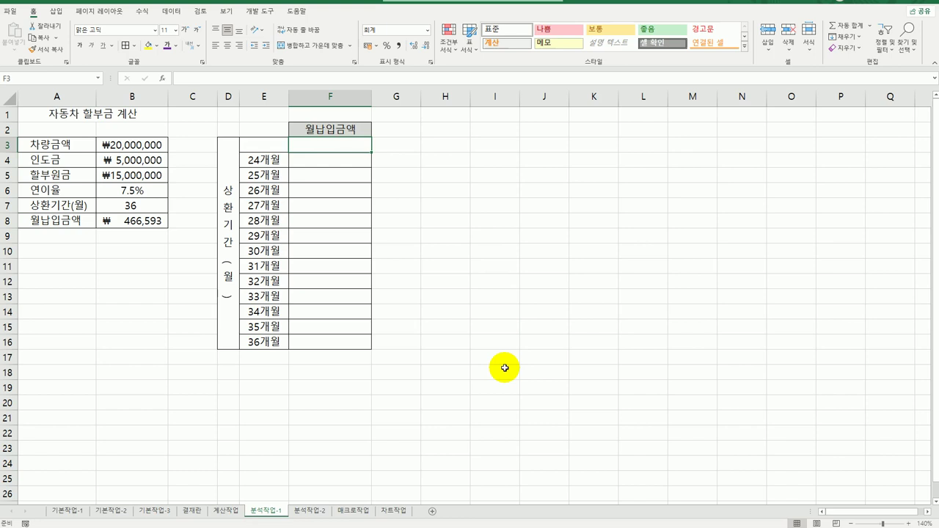
text(=)
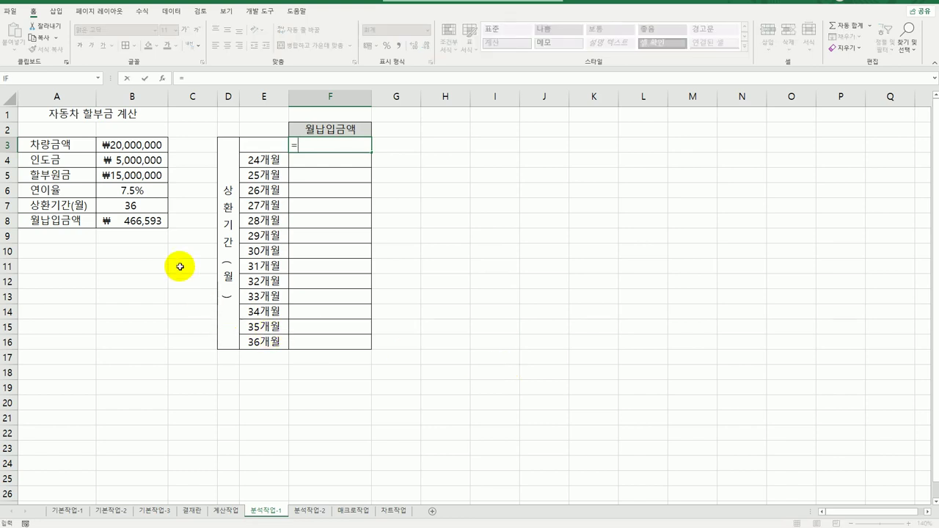
click(136, 220)
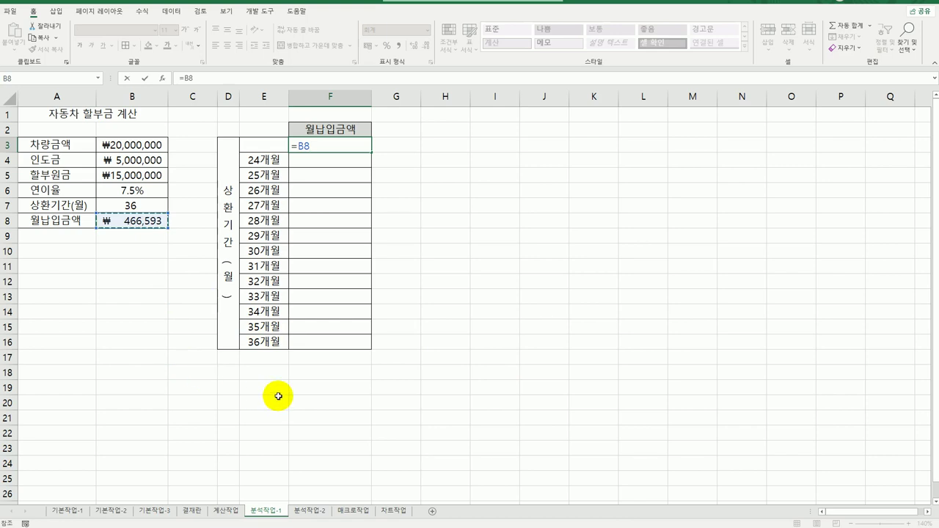
key(Return)
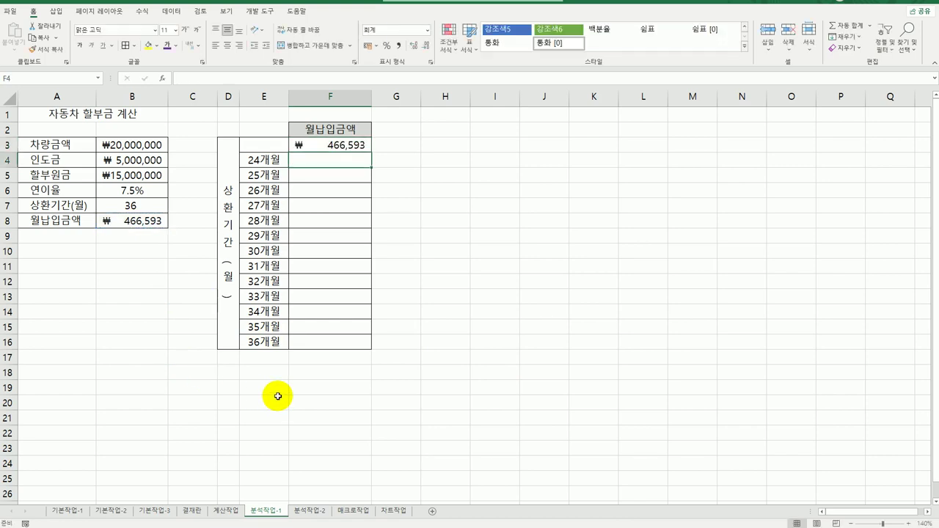
Create a what-if data table over E3:F16 with B7 (상환기간) as the column input cell.
drag(258, 144, 326, 339)
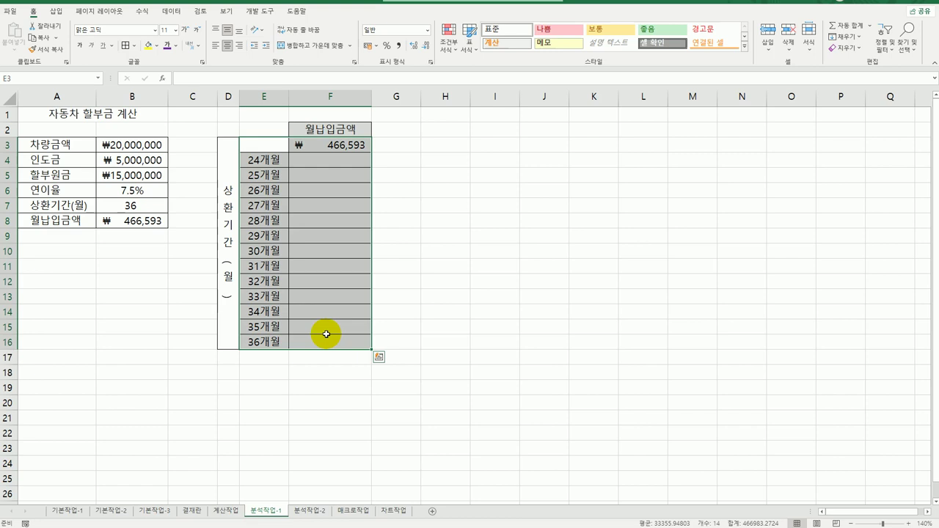
click(171, 10)
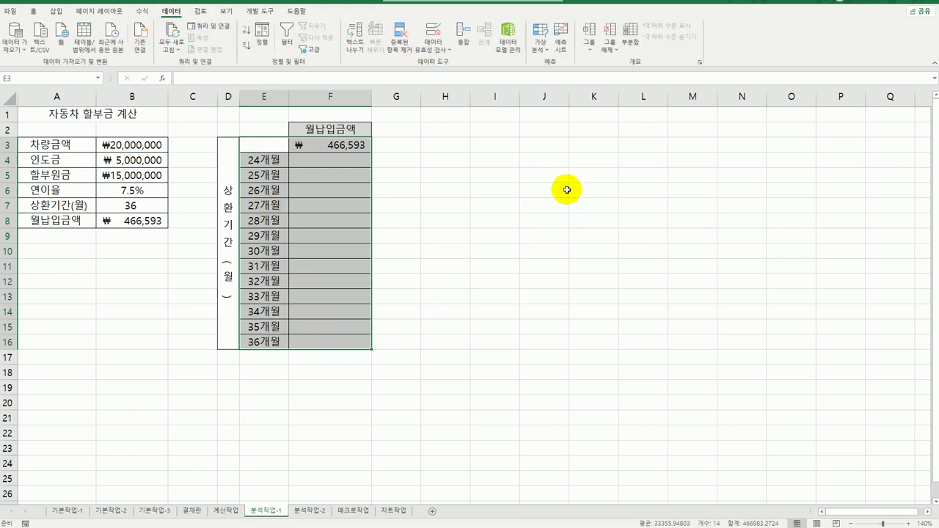
click(541, 42)
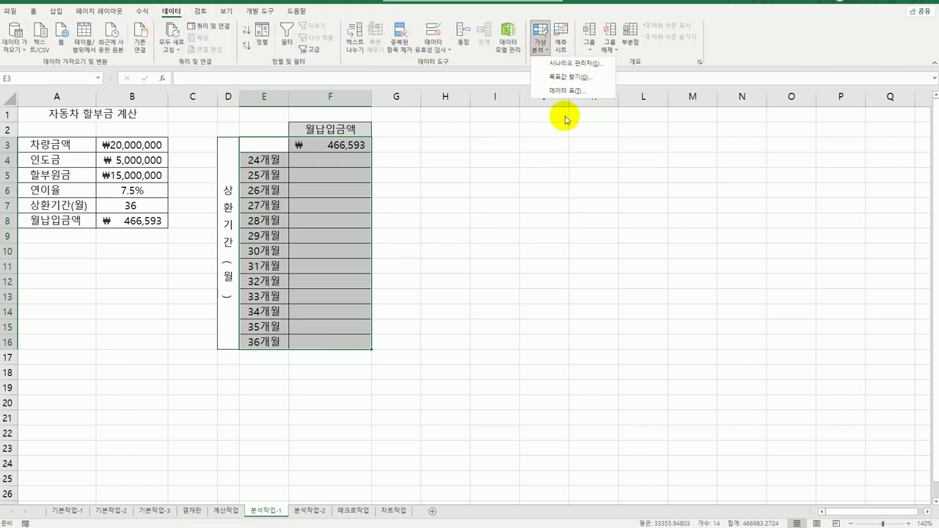
click(567, 91)
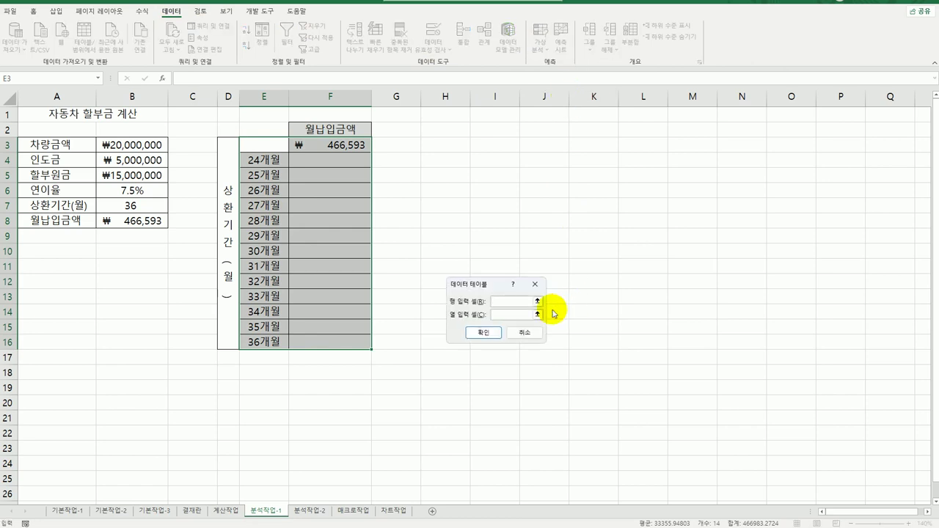
drag(492, 286, 484, 175)
click(490, 205)
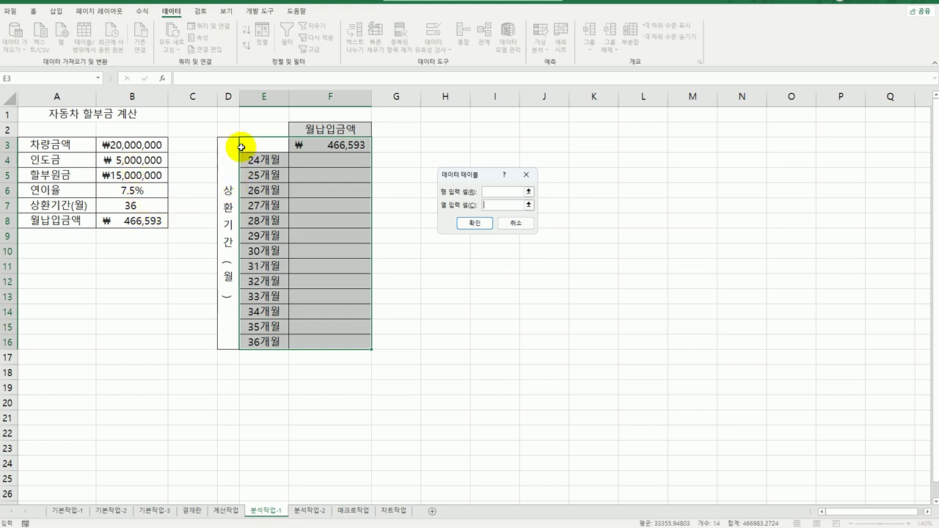
click(150, 205)
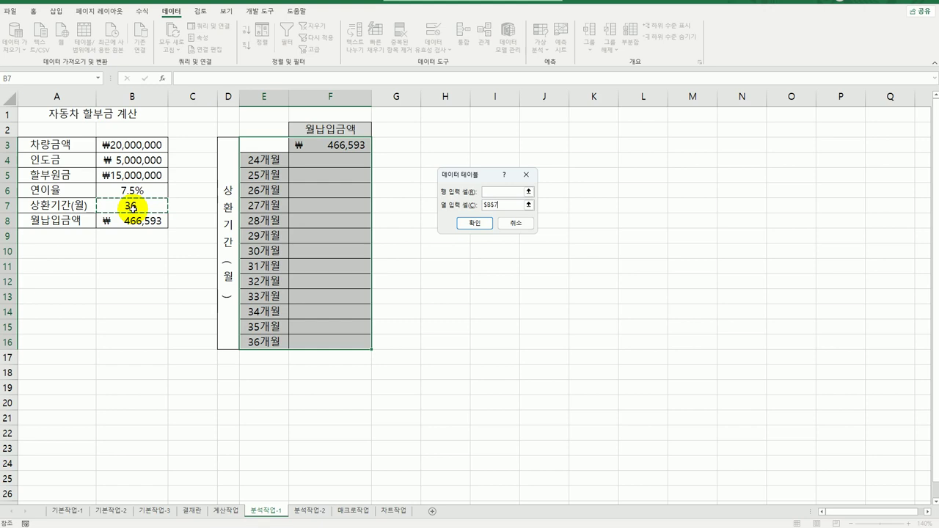
click(477, 224)
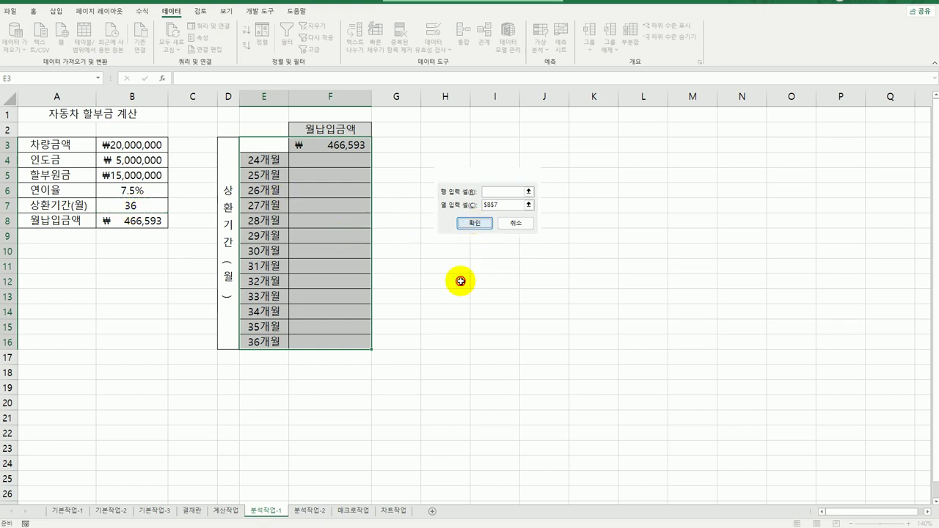
click(467, 390)
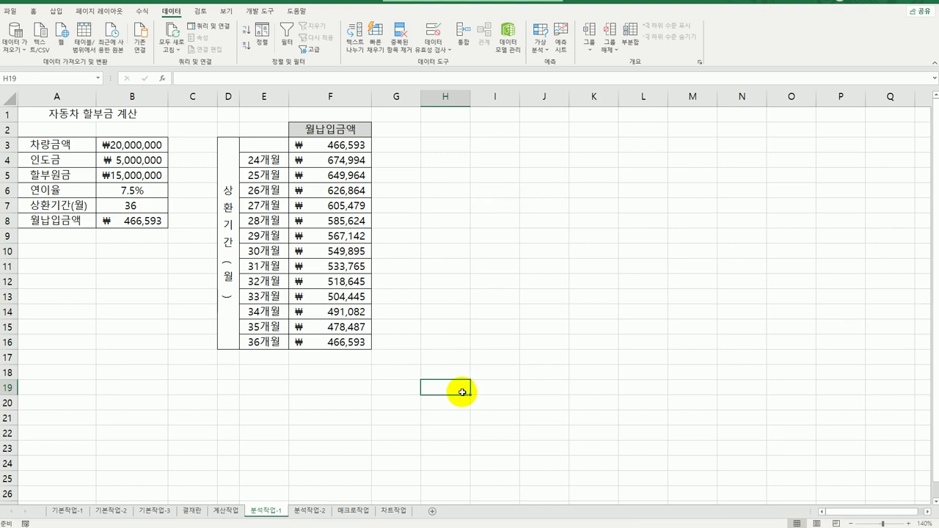
On the 분석작업-2 sheet, widen column F slightly so the 매출액 values fit.
click(317, 511)
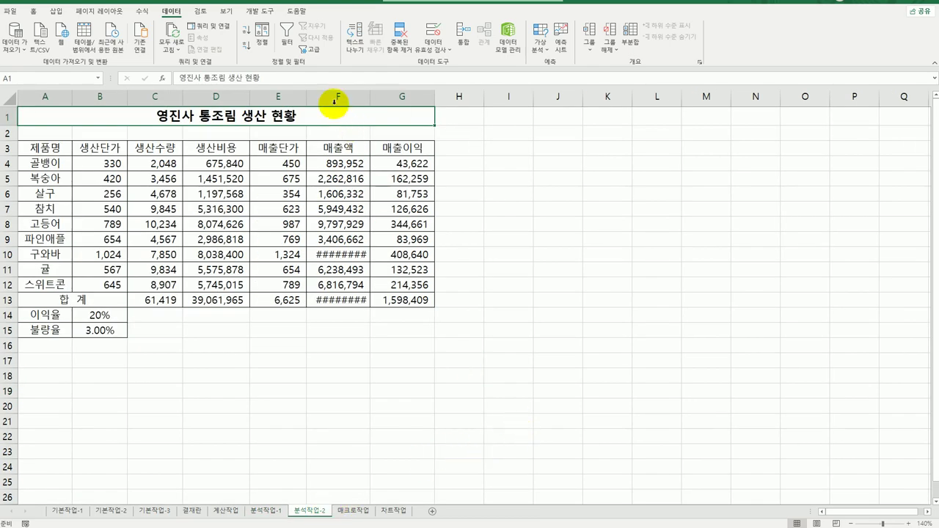
drag(371, 97, 375, 97)
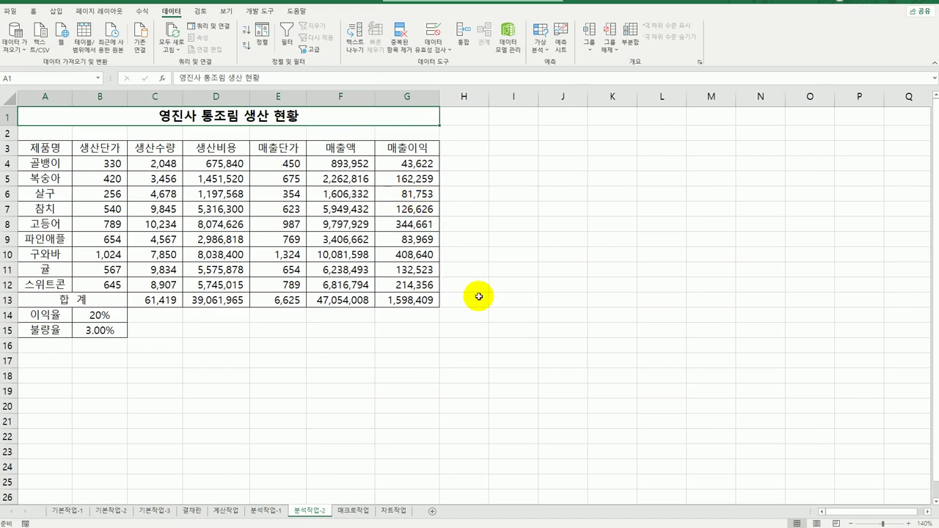
click(482, 315)
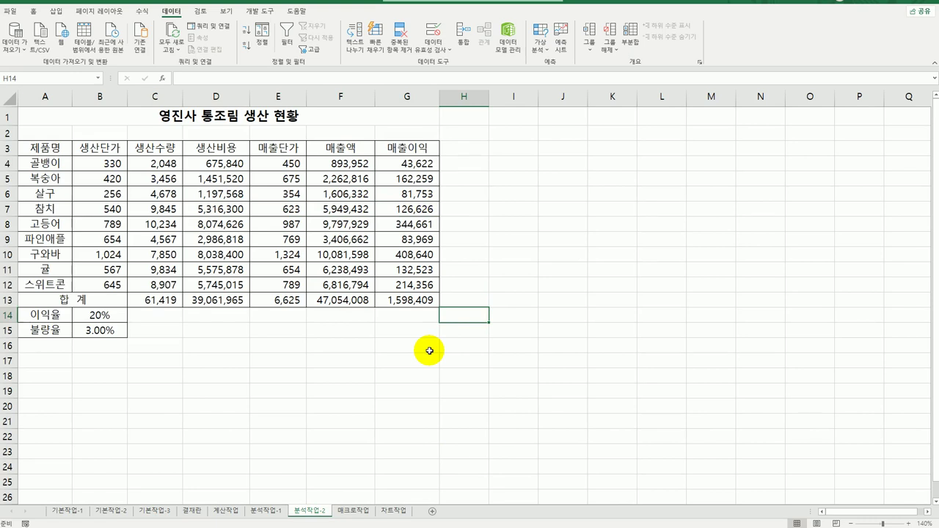
Define the name 이익율 for cell B14.
click(121, 315)
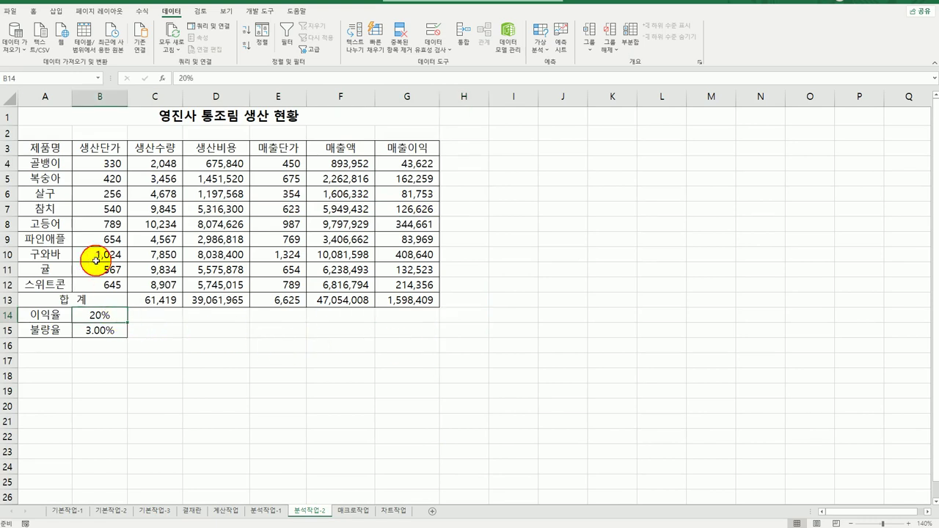
click(46, 79)
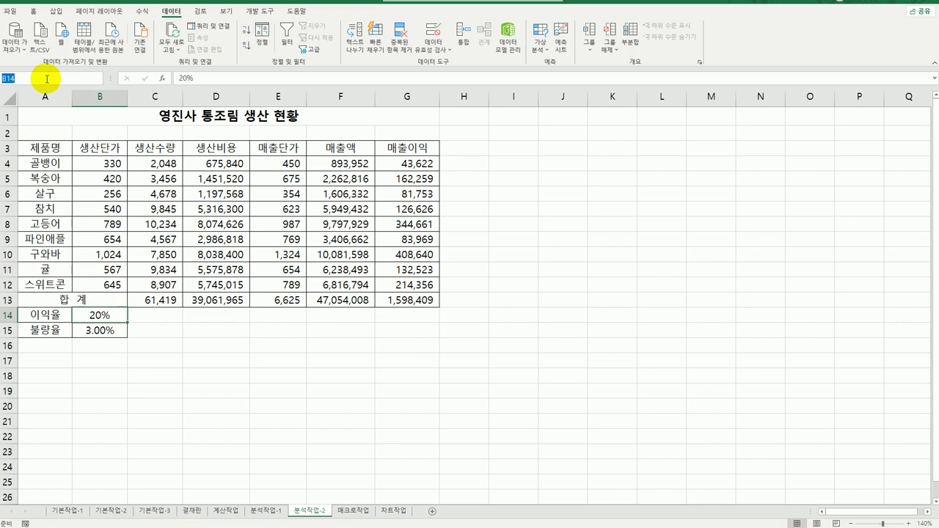
text(dlo)
text(이익율)
key(Return)
Define the name 불량율 for cell B15.
click(84, 330)
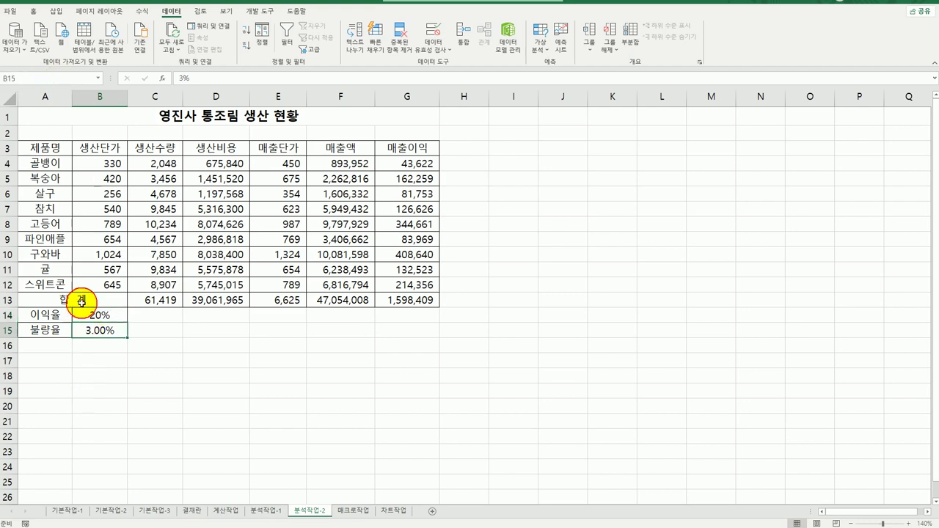
click(38, 76)
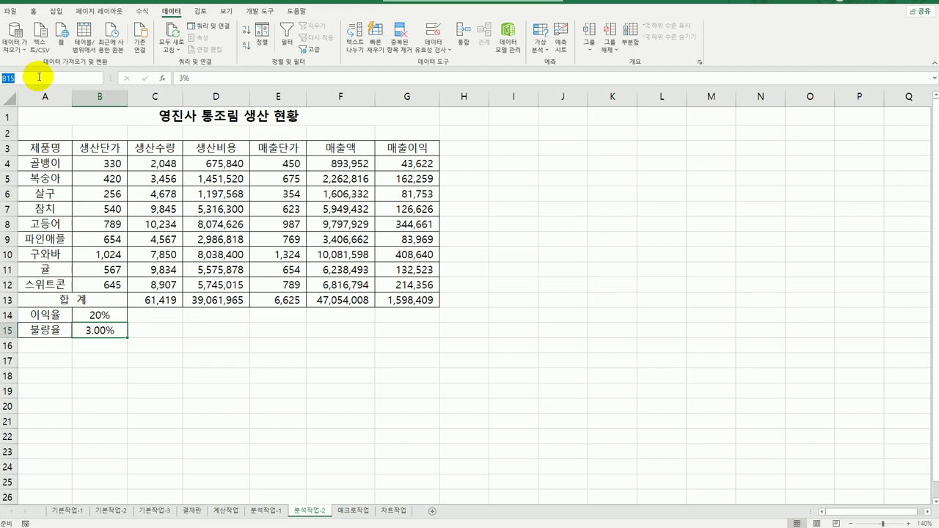
text(불량율)
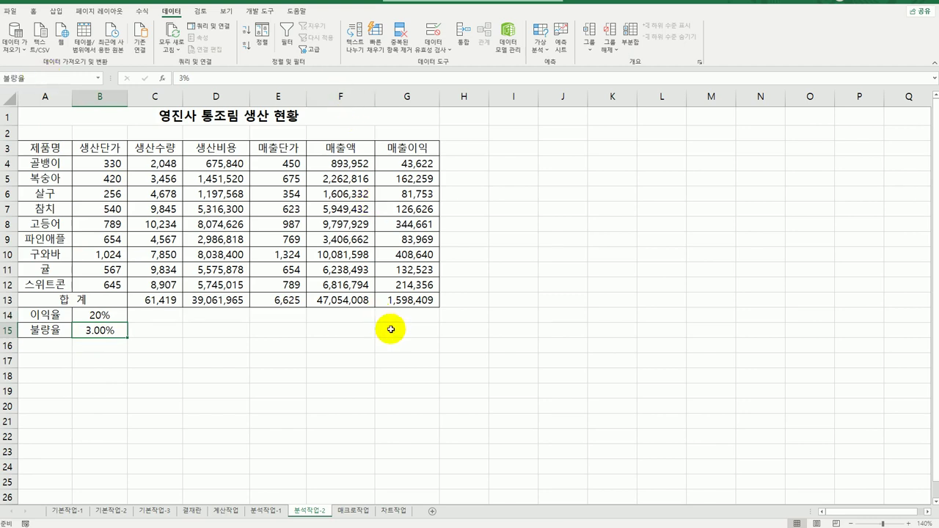
Define the name 매출이익합계 for the 매출이익 total in G13.
click(400, 301)
click(50, 76)
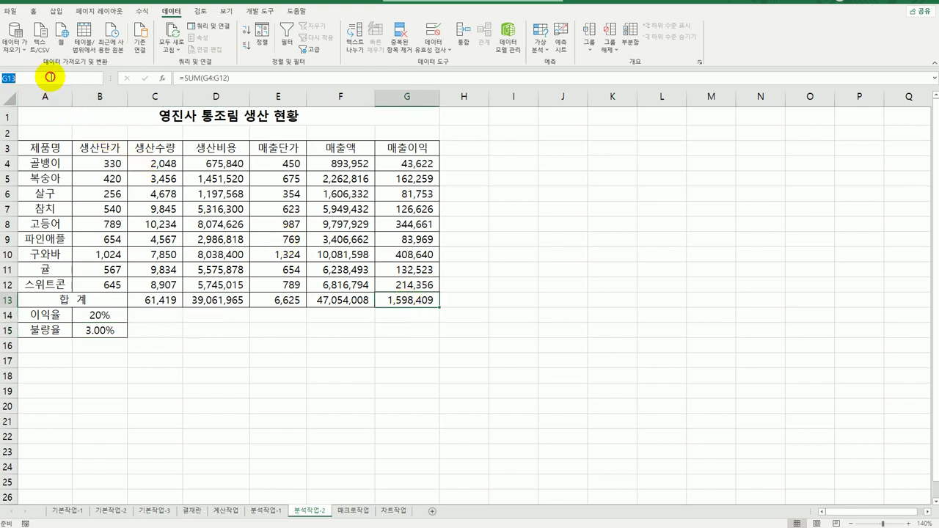
text(매출이익률)
text(계)
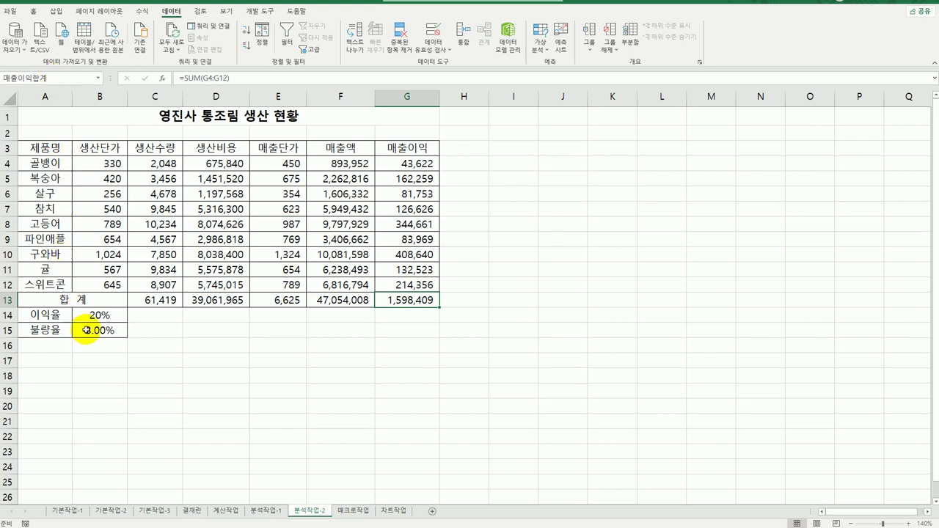
Start a new scenario with B14:B15 as the changing cells and clear its default comment.
drag(92, 317, 89, 332)
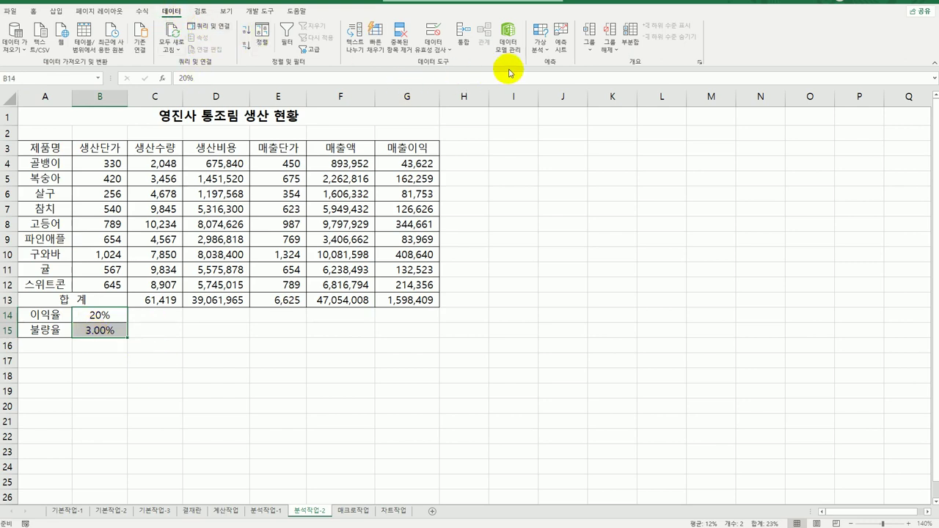
click(540, 49)
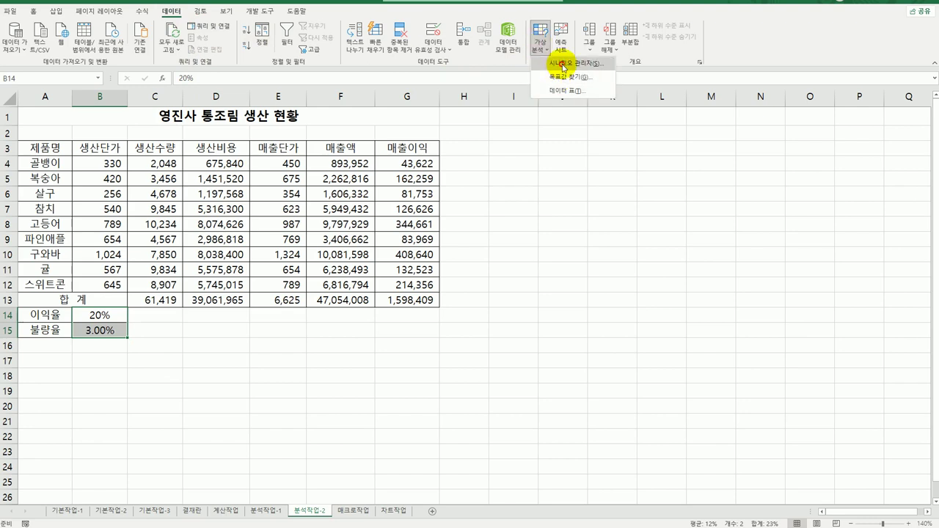
click(564, 65)
drag(484, 109, 575, 162)
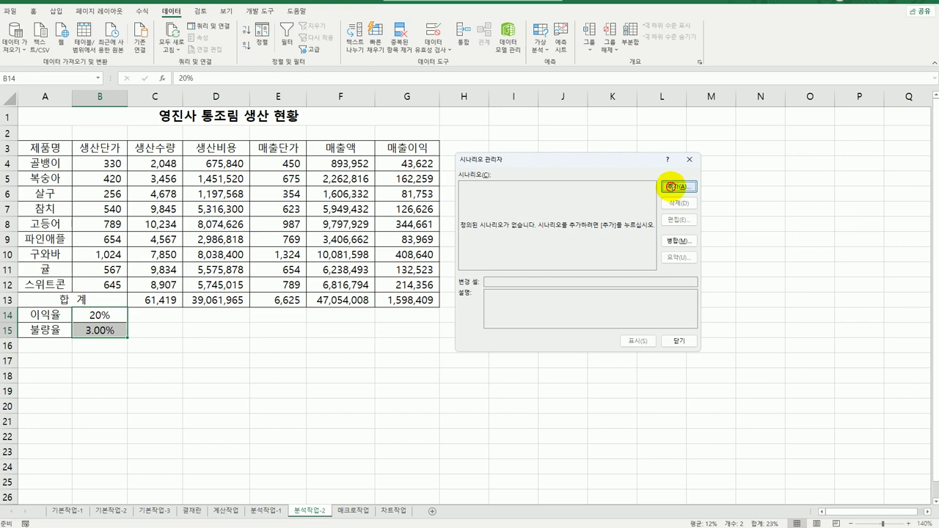
click(670, 186)
drag(585, 255, 358, 230)
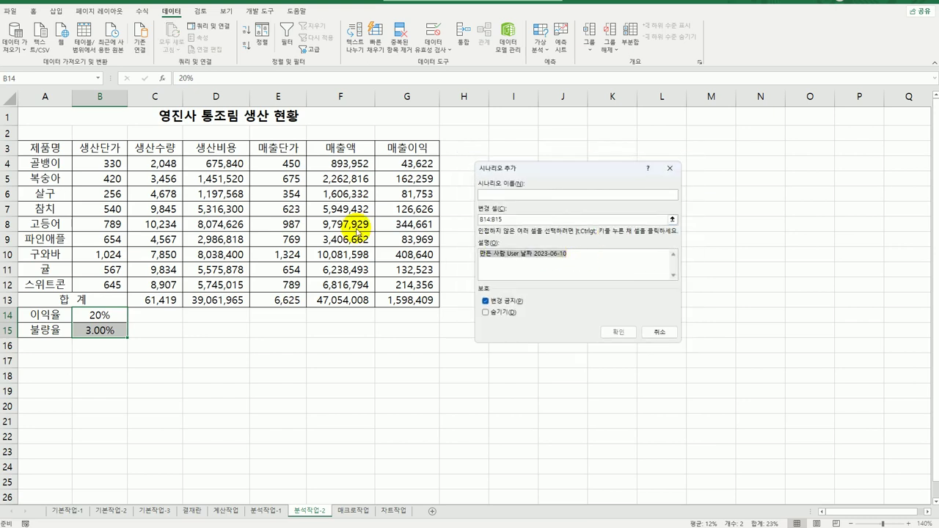
key(Delete)
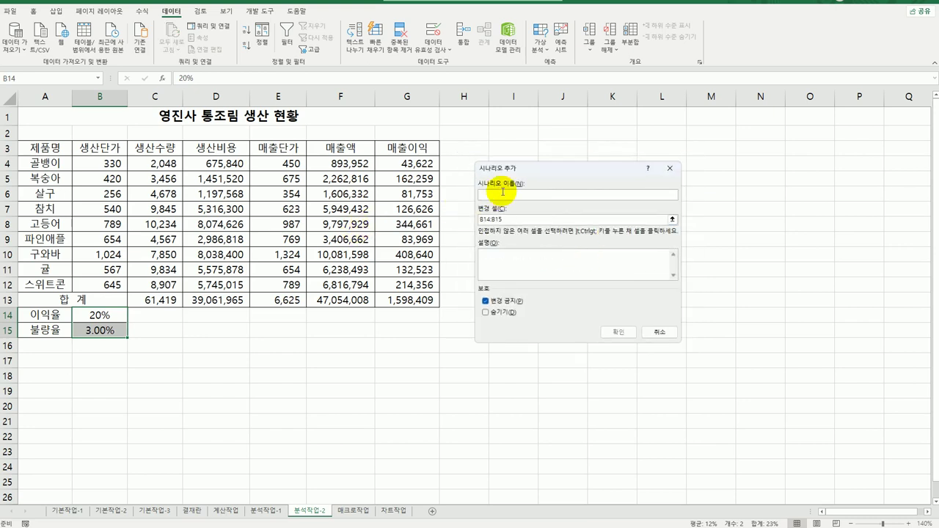
Name the scenario 매출이익증가 and set its values to 30% for 이익율 and 2% for 불량율.
click(503, 195)
text(ㅇ)
text(출이익증가)
key(Tab)
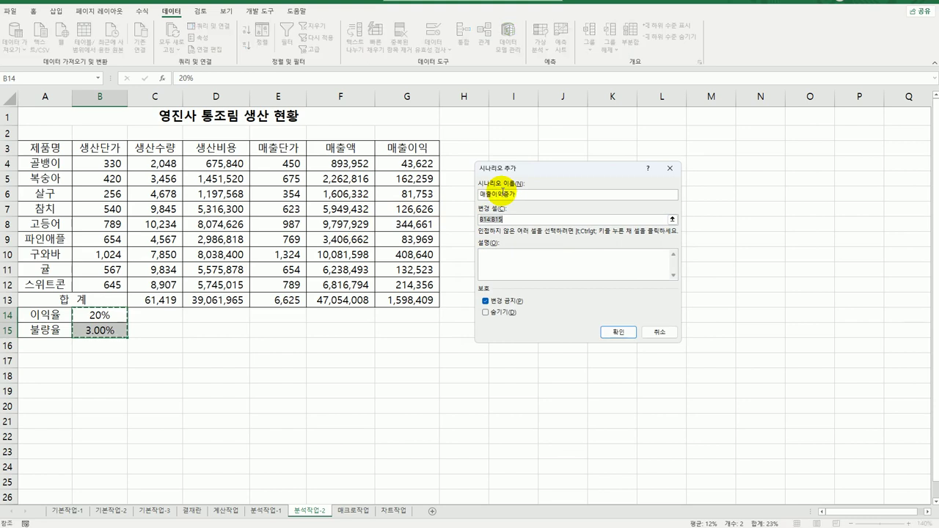
click(617, 332)
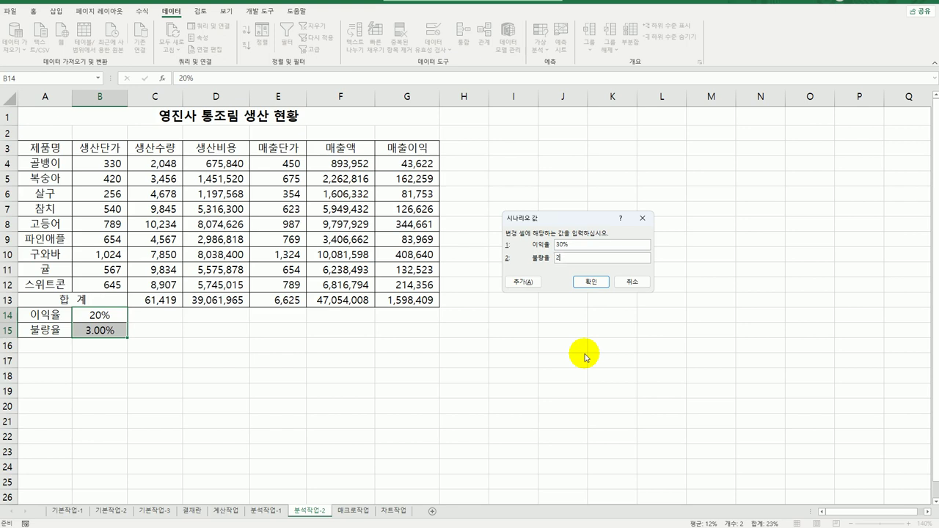
click(521, 281)
Add a second scenario 매출이익감소 for B14:B15 without a comment, setting 이익율 to 15% and 불량율 to 4%.
drag(579, 258, 429, 237)
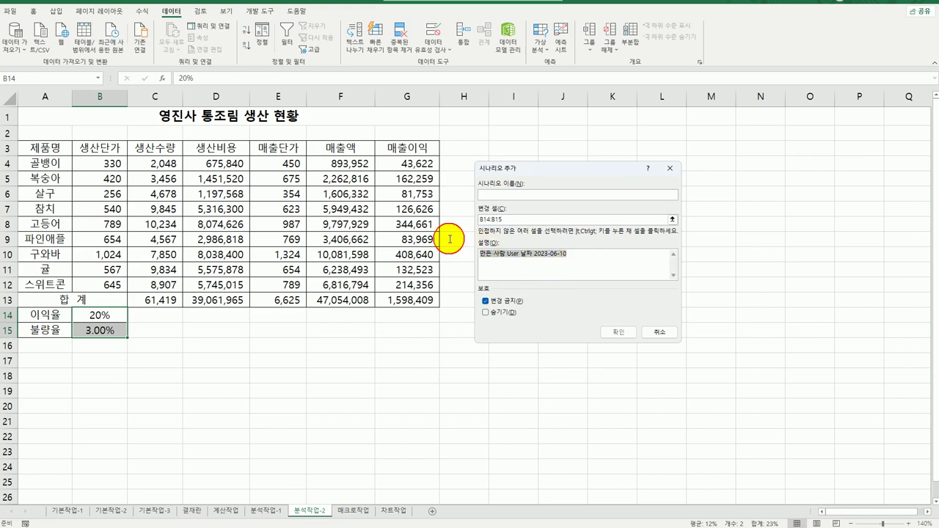
key(Delete)
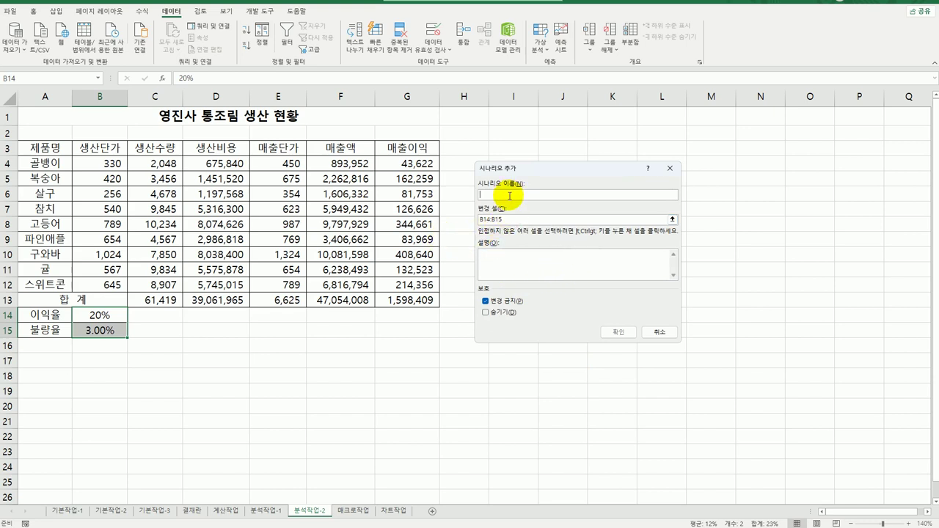
text(매출이익가감소)
key(Tab)
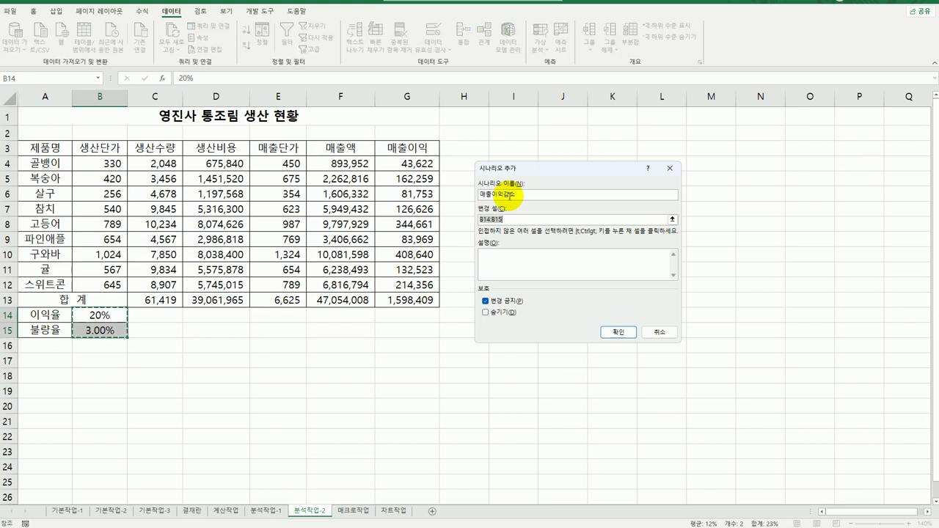
click(612, 335)
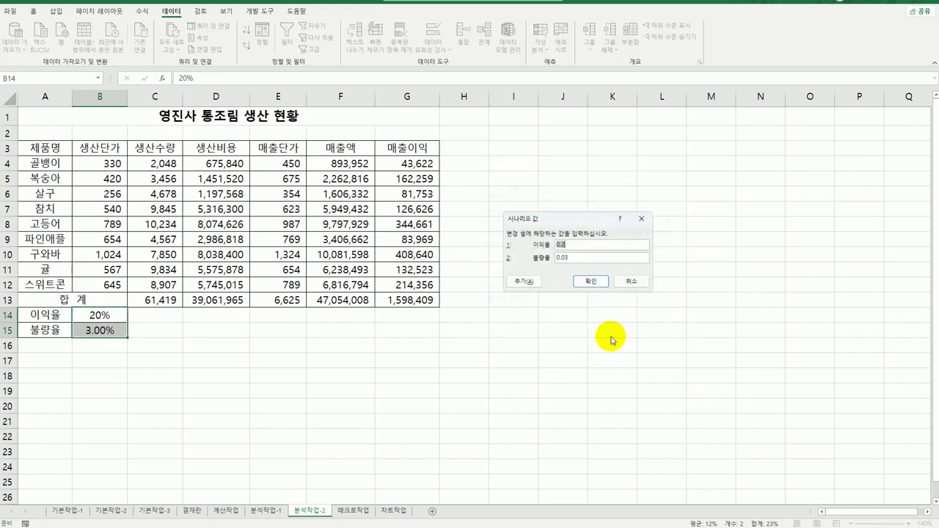
text(15)
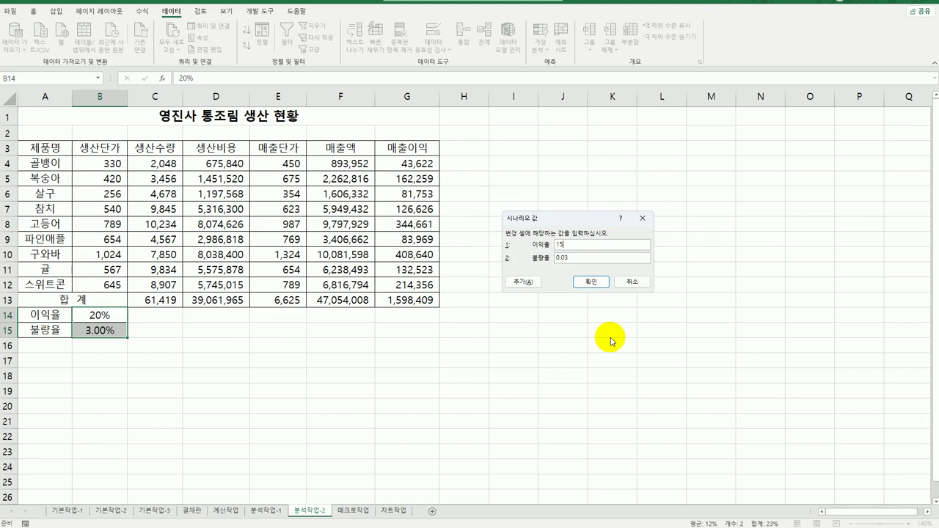
key(Tab)
text(4)
click(590, 281)
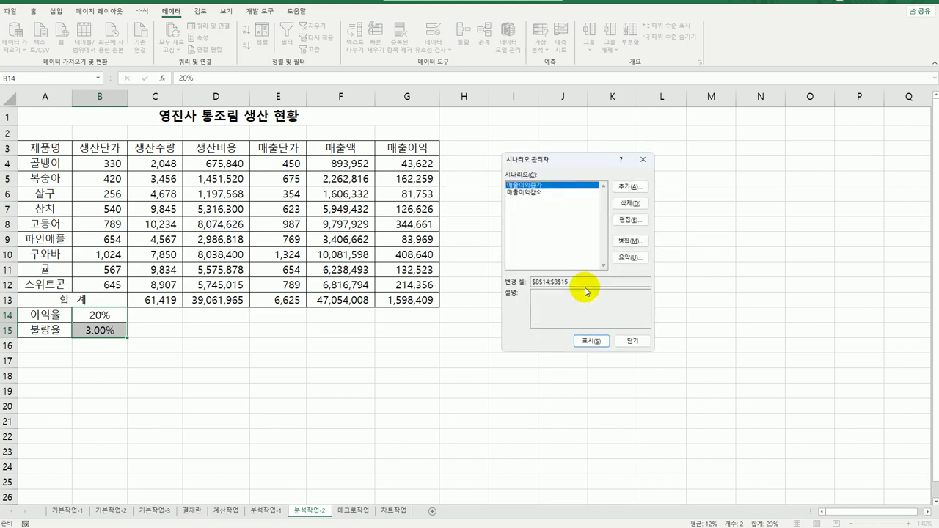
Generate a 시나리오 요약 report of both scenarios with G13 as the result cell.
click(629, 258)
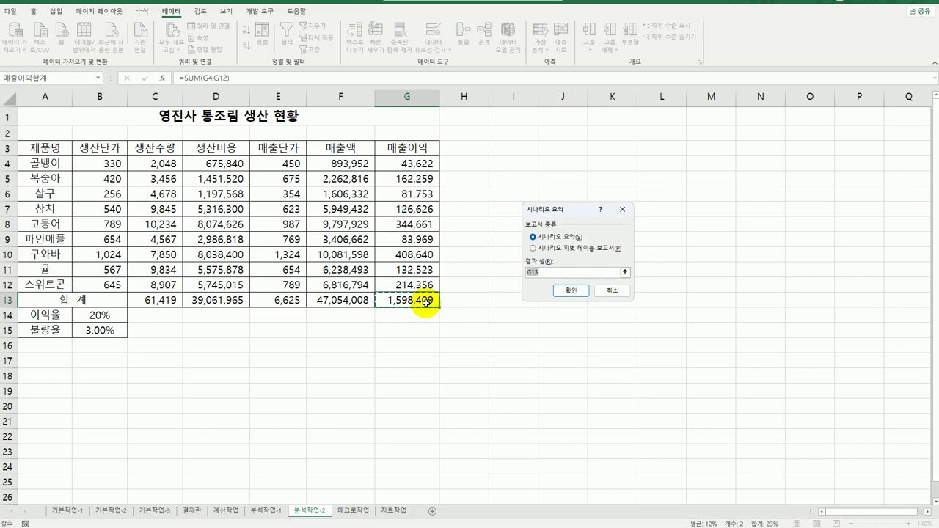
click(563, 289)
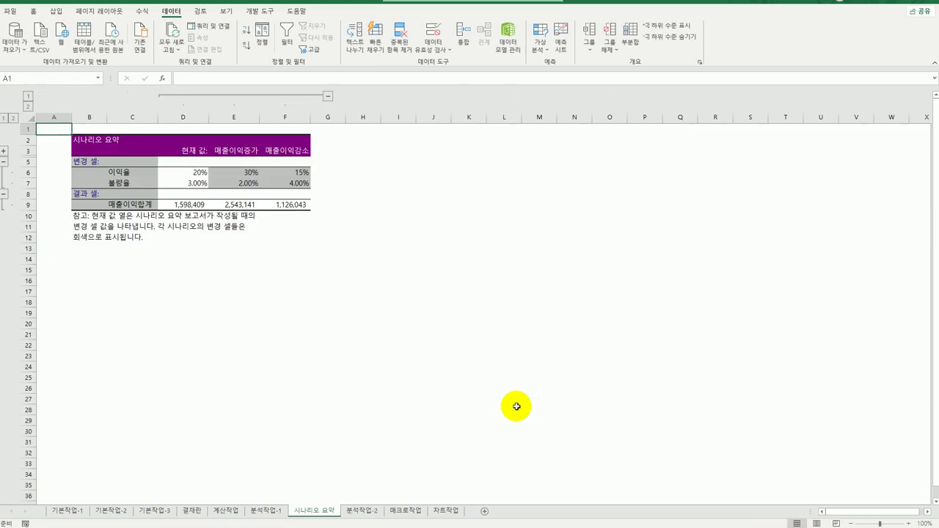
click(358, 510)
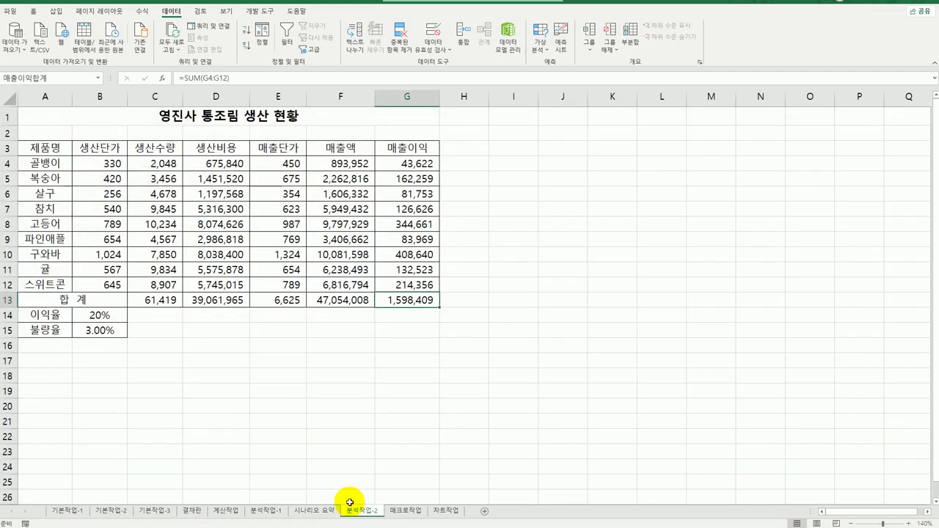
click(315, 510)
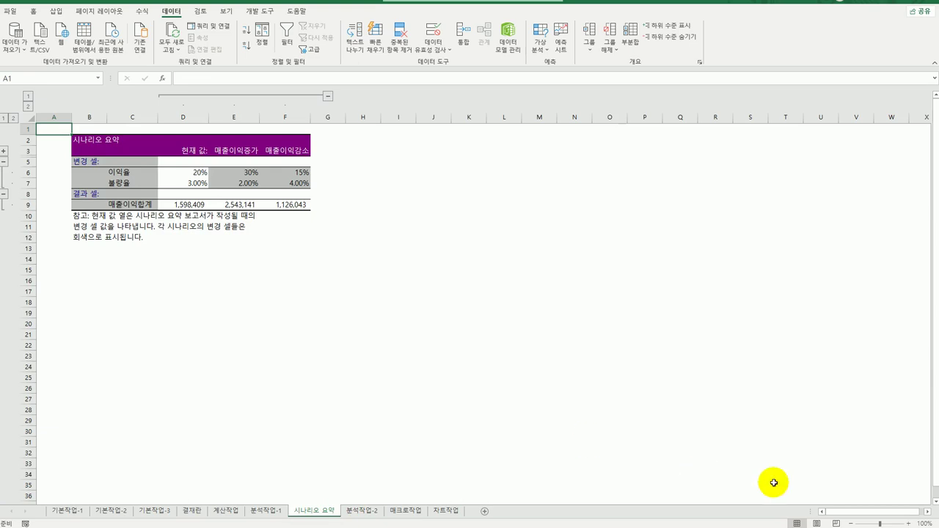
click(908, 524)
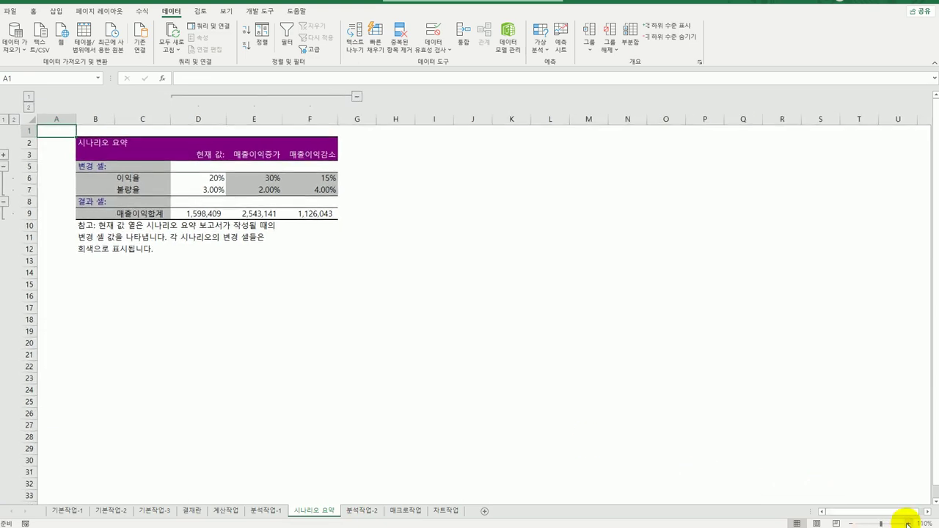
click(907, 524)
click(908, 524)
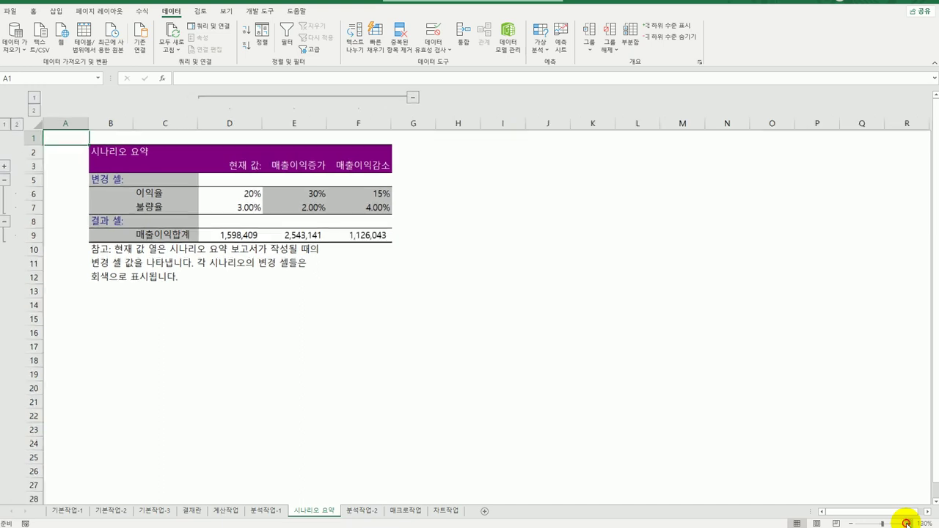
click(907, 524)
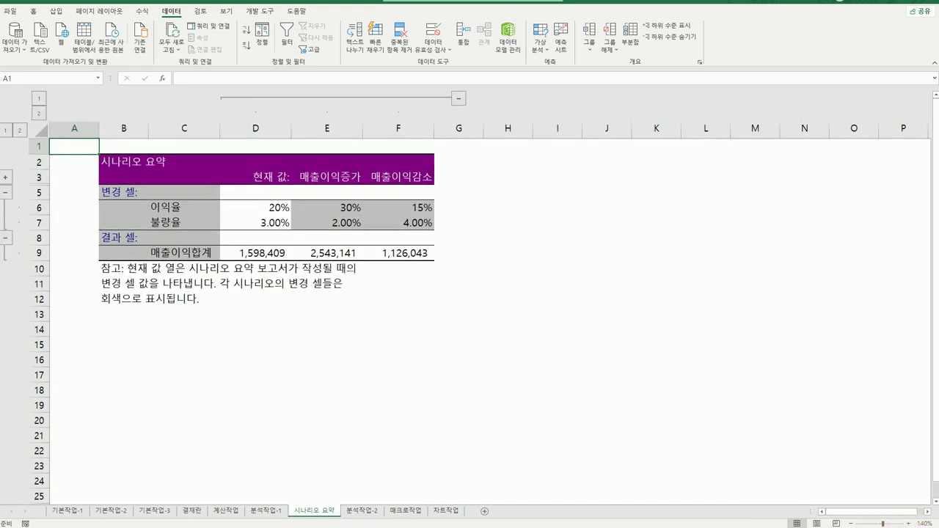
On the 매크로작업 sheet, start recording a macro named 평균 in the current workbook.
click(408, 516)
click(408, 514)
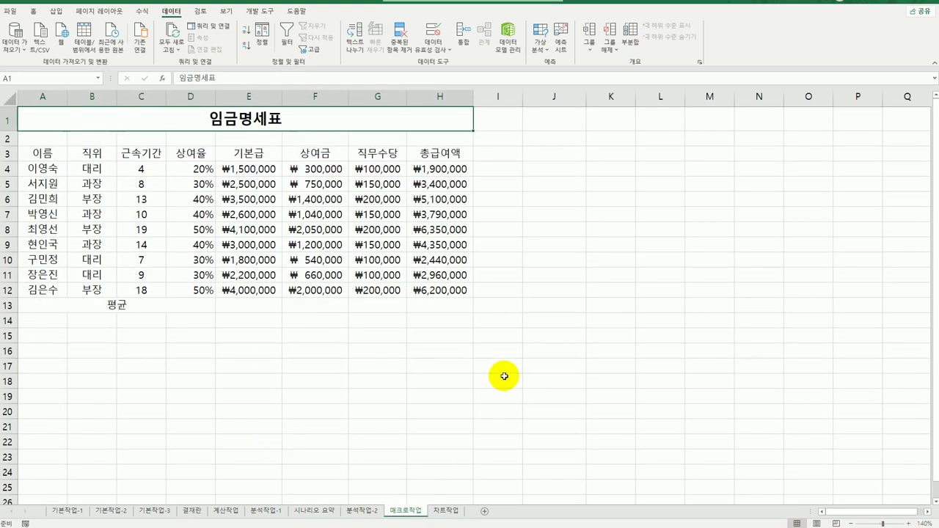
click(578, 369)
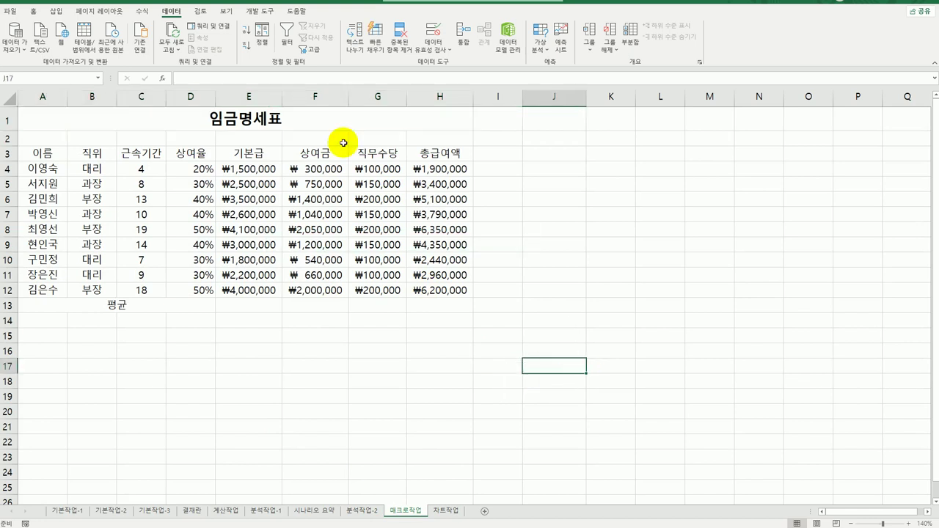
click(258, 11)
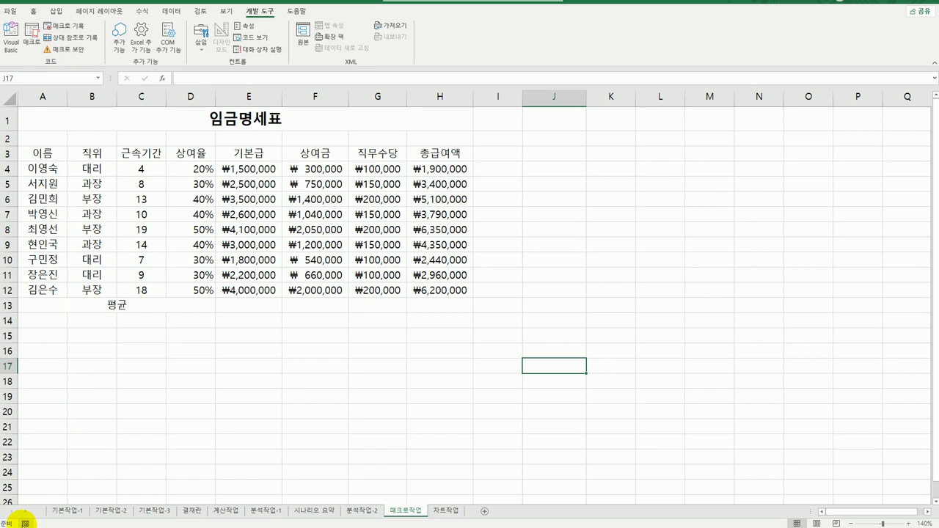
click(25, 523)
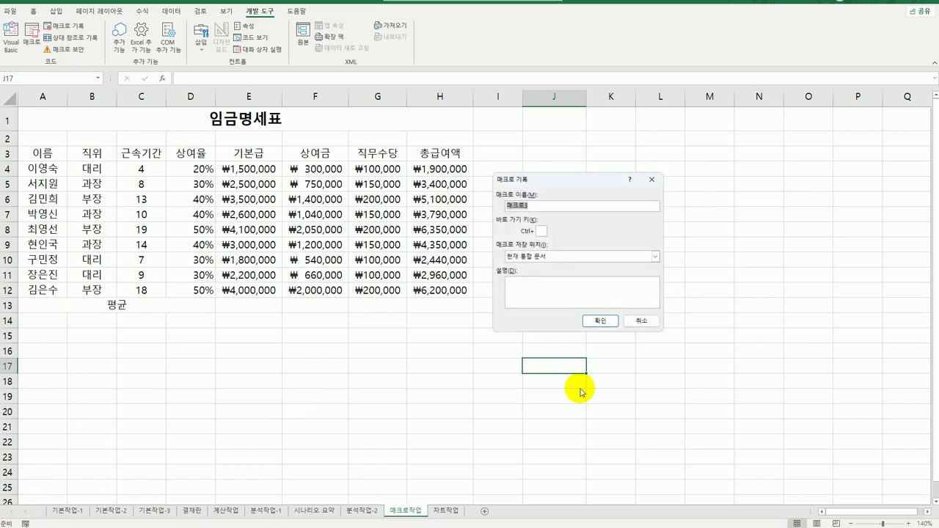
text(ㅍ)
text(균)
click(600, 321)
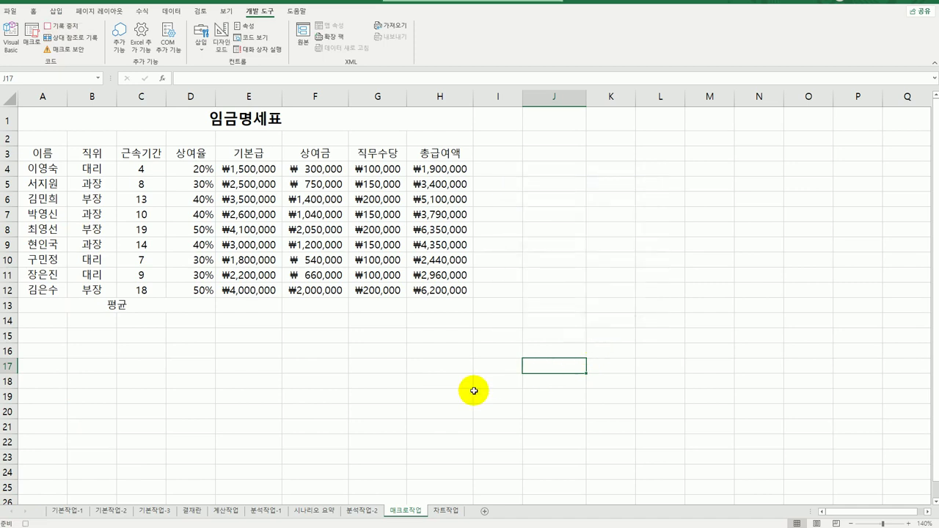
Calculate the averages of 기본급, 상여금, 직무수당 and 총급여액 in E13:H13, and stop recording the macro.
click(258, 305)
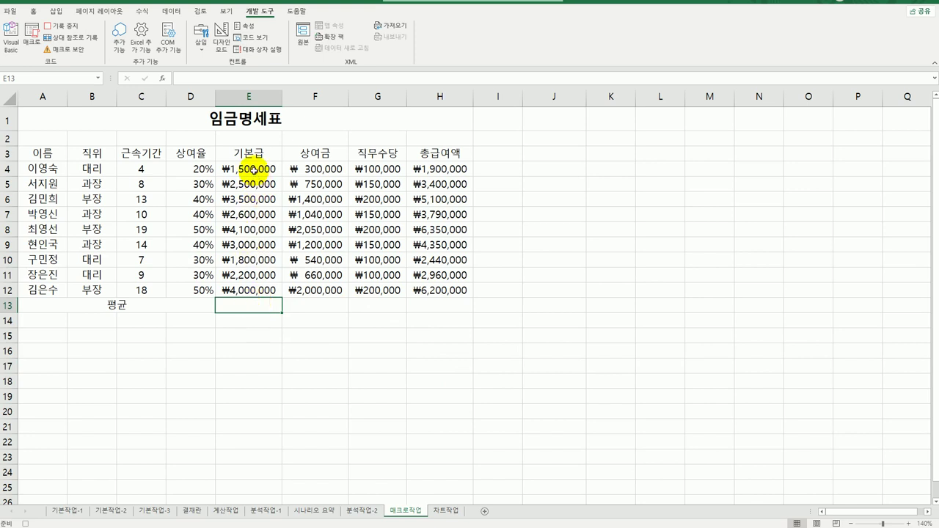
drag(251, 169, 430, 310)
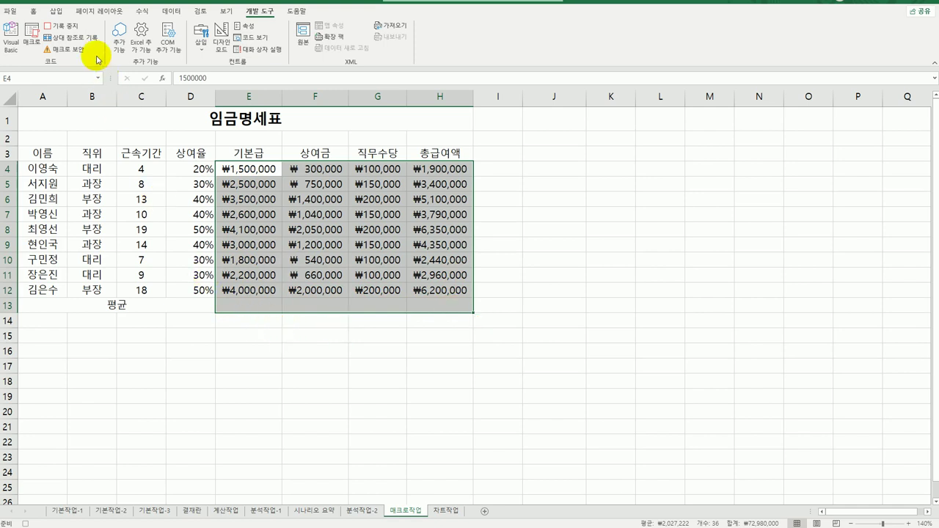
click(146, 13)
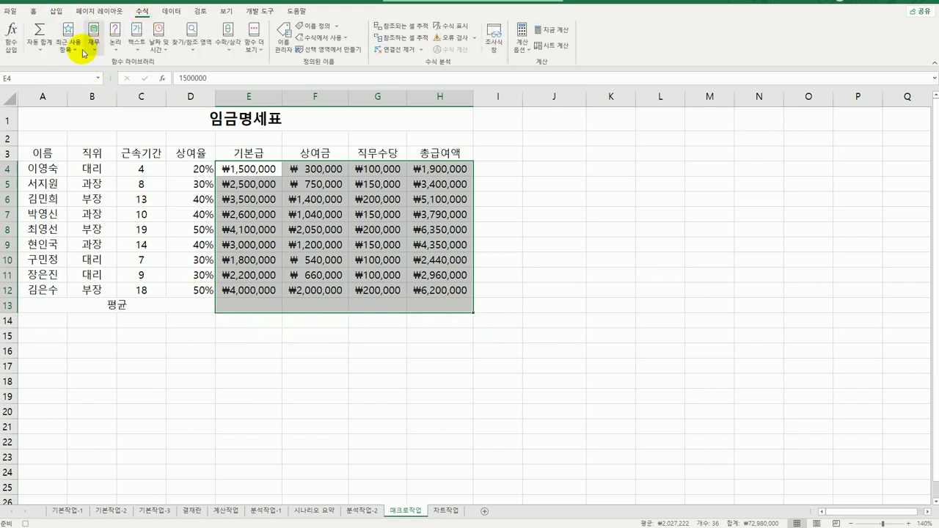
click(46, 50)
click(51, 76)
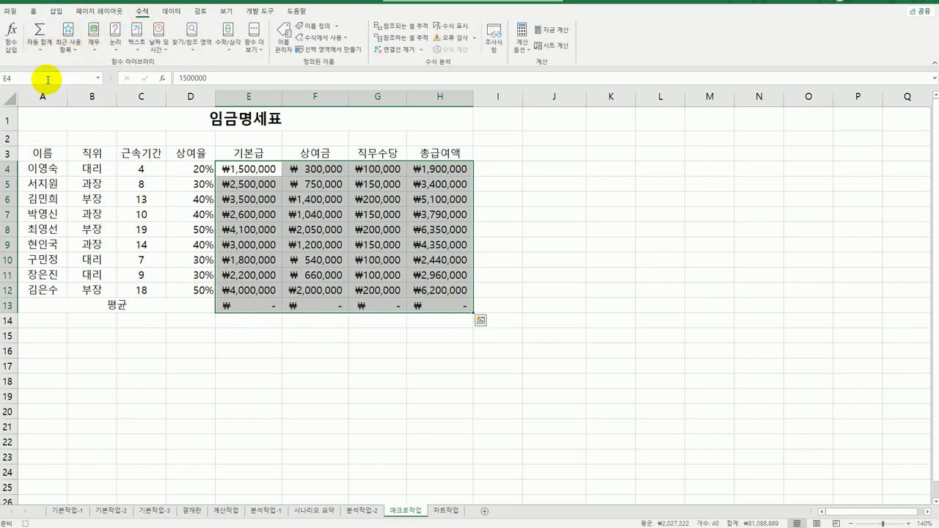
click(261, 304)
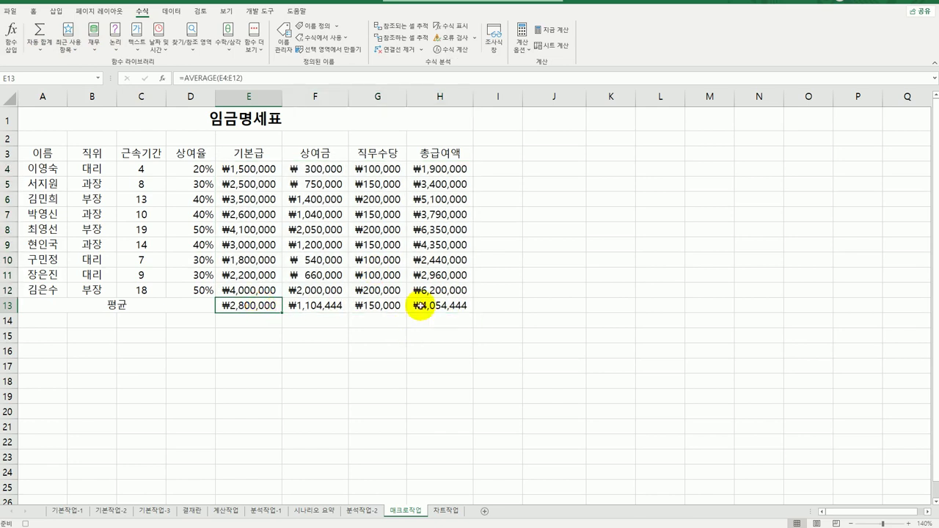
click(449, 311)
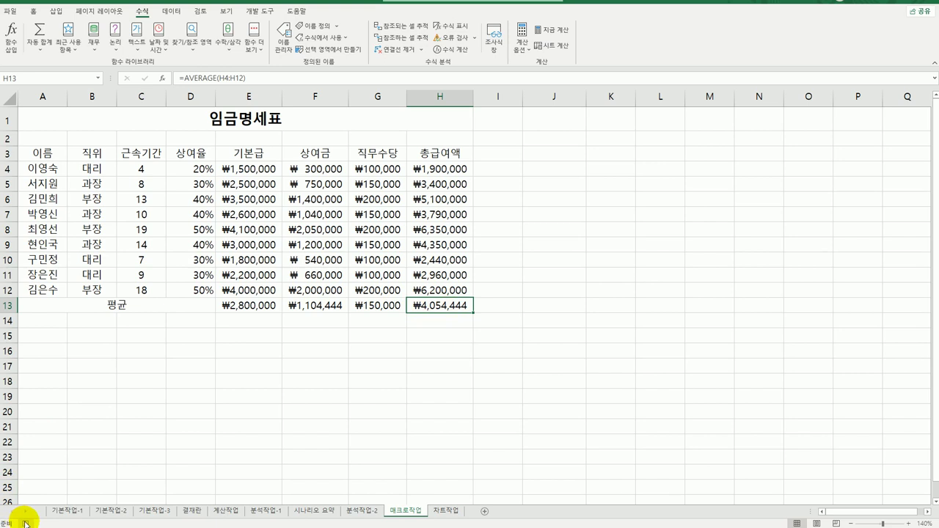
click(259, 11)
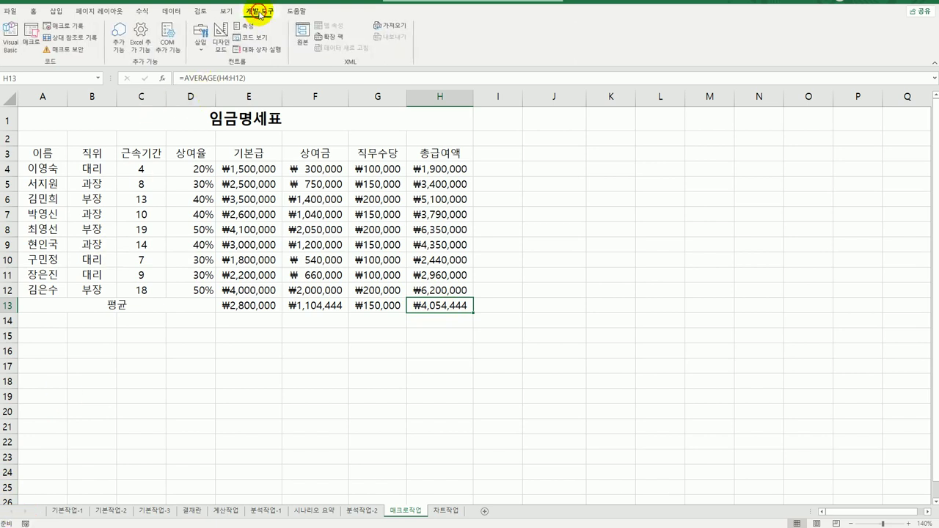
click(538, 413)
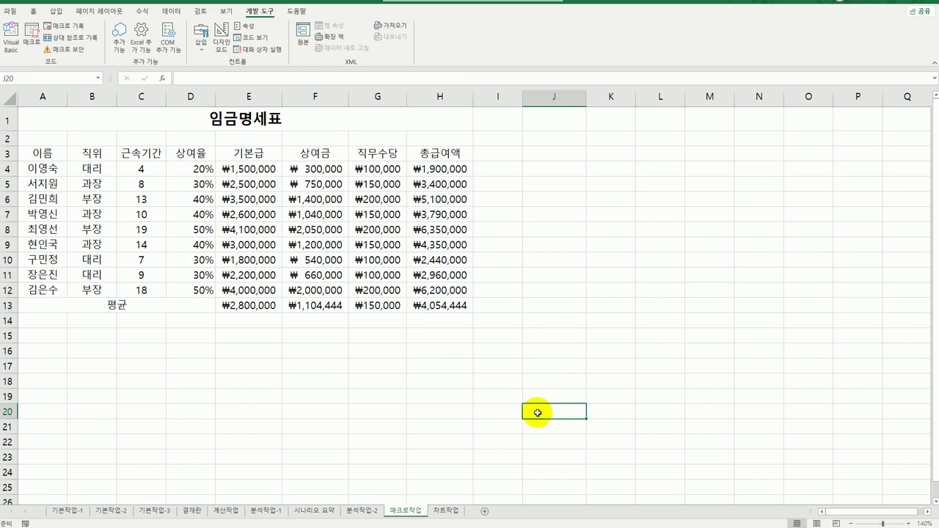
Draw a regular pentagon shape over cells J3:J5 and label it 평균.
click(55, 11)
click(115, 43)
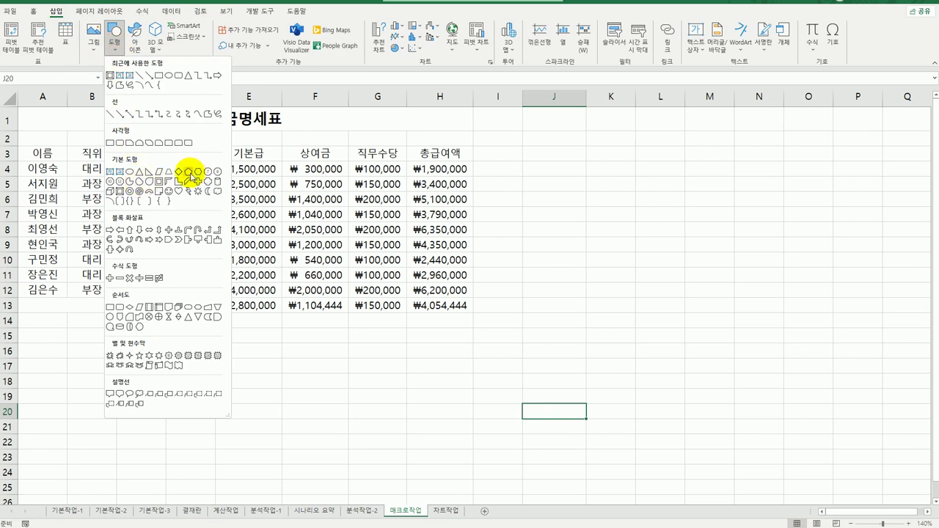
click(189, 172)
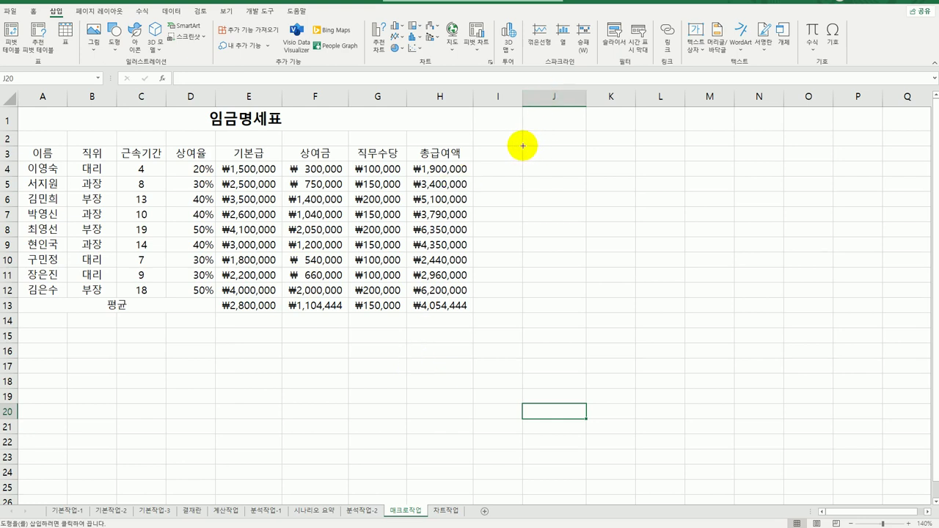
drag(522, 145, 569, 195)
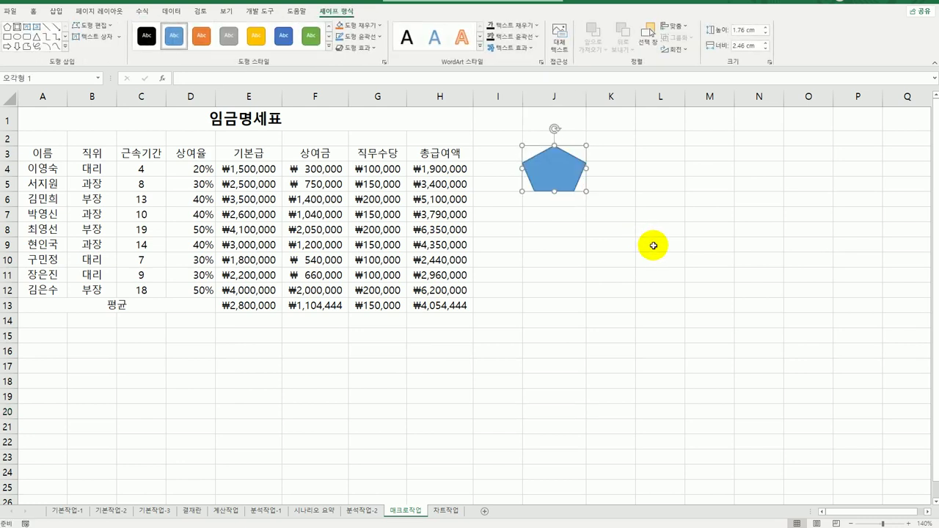
text(ㅍ)
text(균)
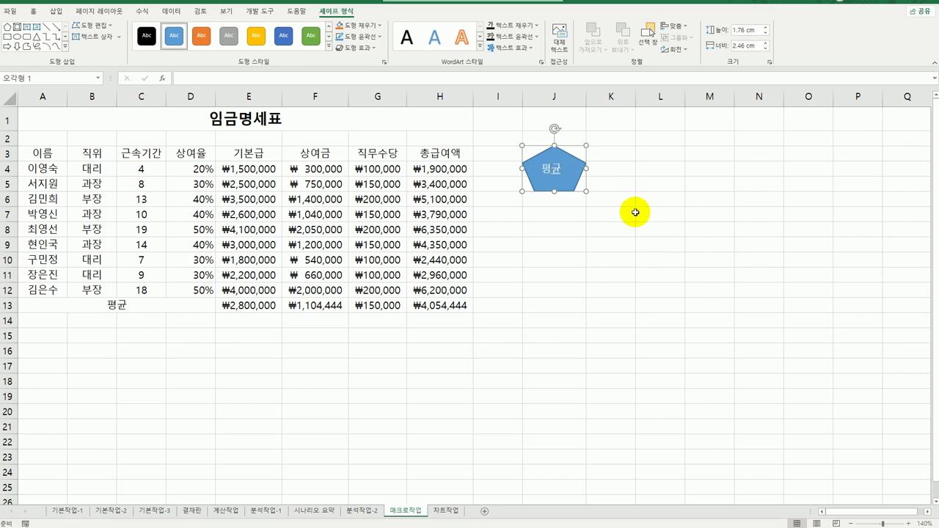
Assign the 평균 macro to the pentagon shape.
right_click(566, 169)
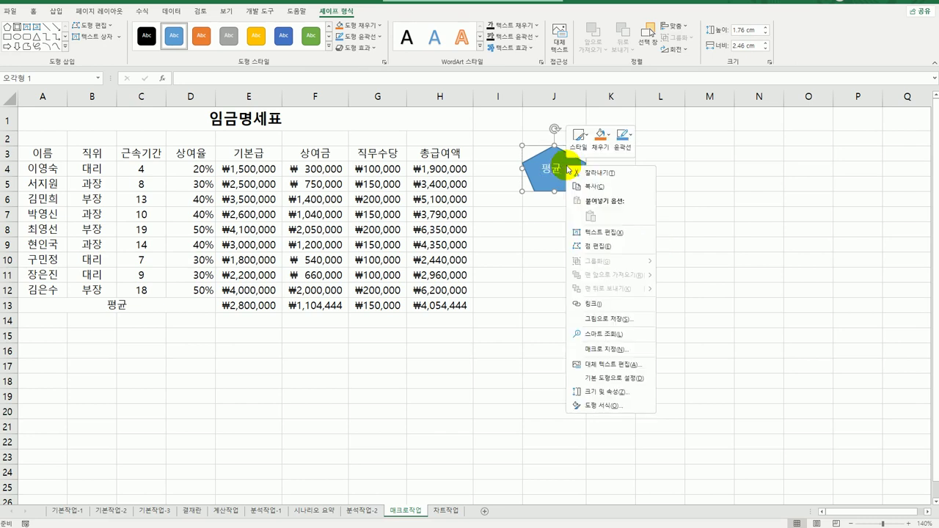
click(616, 349)
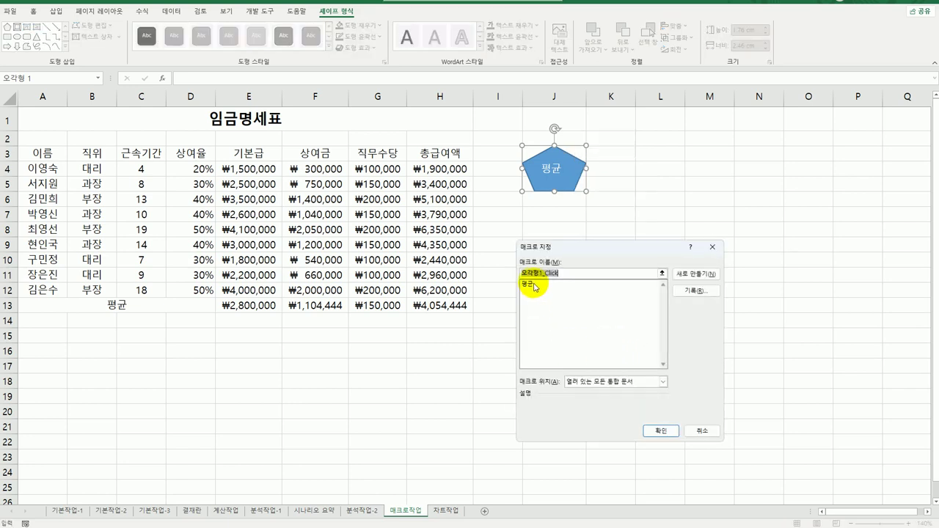
click(530, 283)
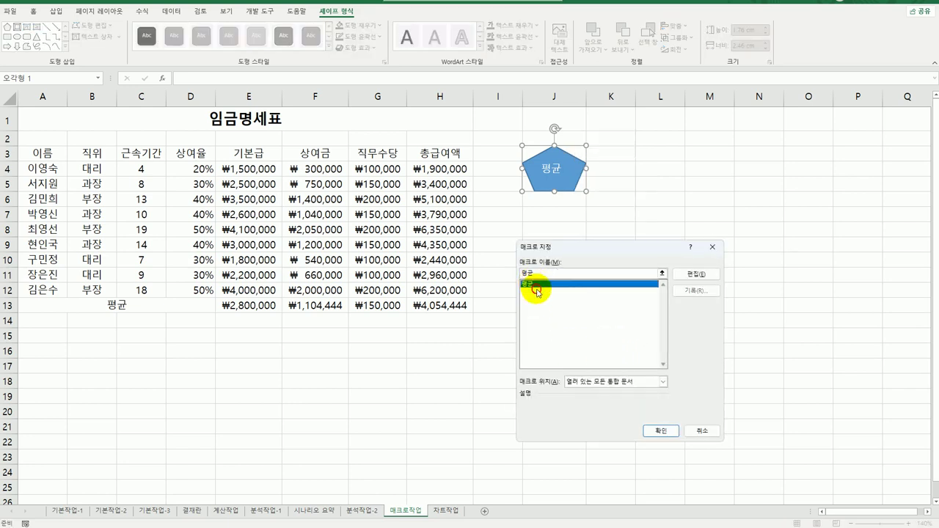
click(663, 432)
click(735, 429)
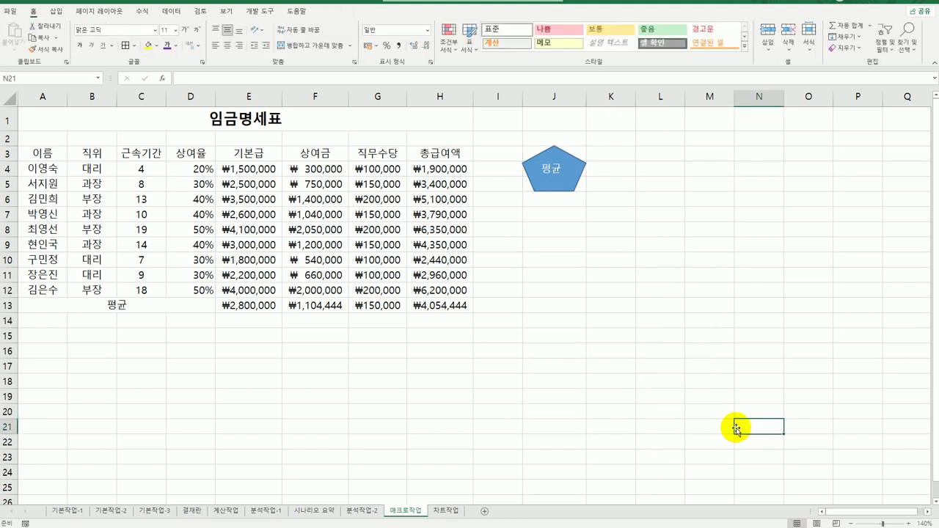
Start recording a macro named 서식 in the current workbook.
click(261, 11)
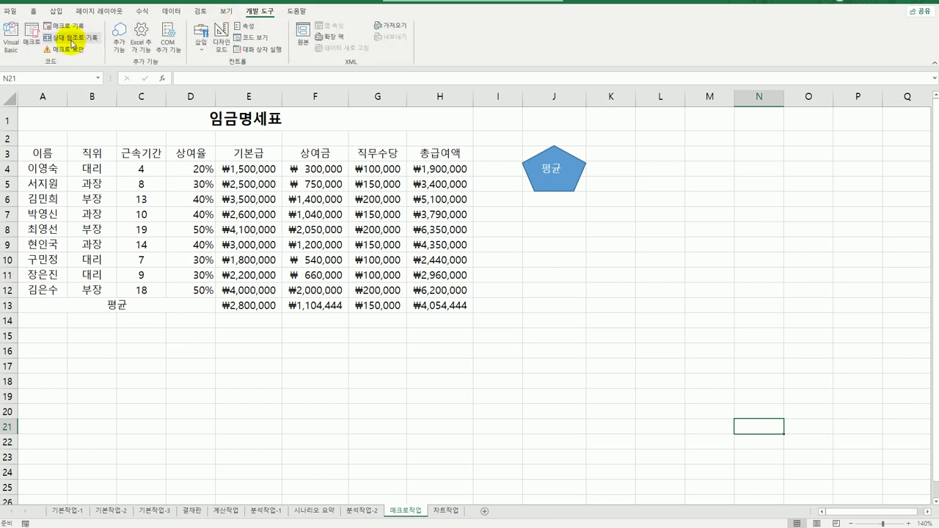
click(55, 25)
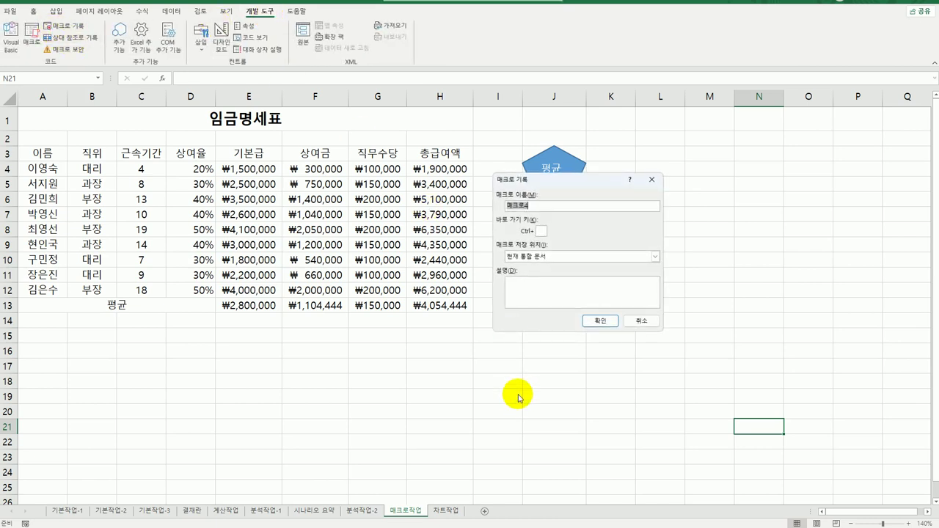
drag(555, 181, 560, 233)
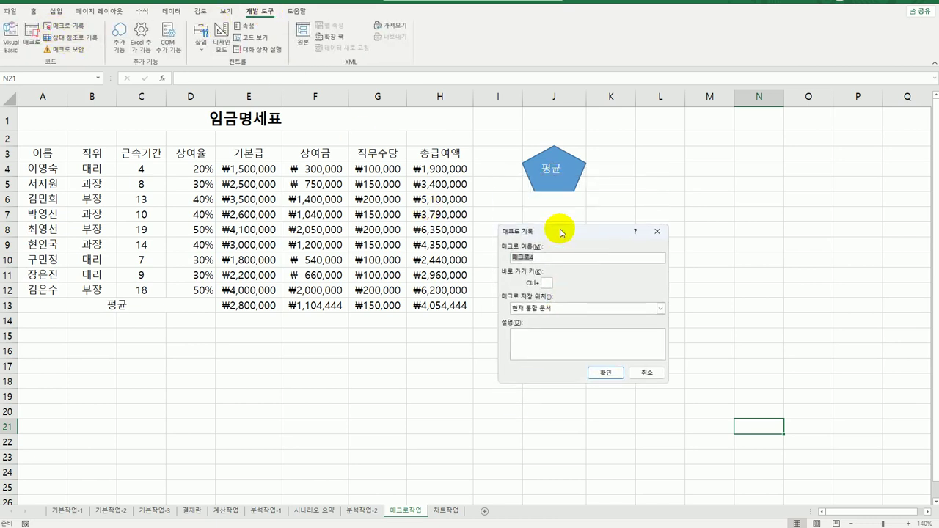
text(서식)
click(604, 372)
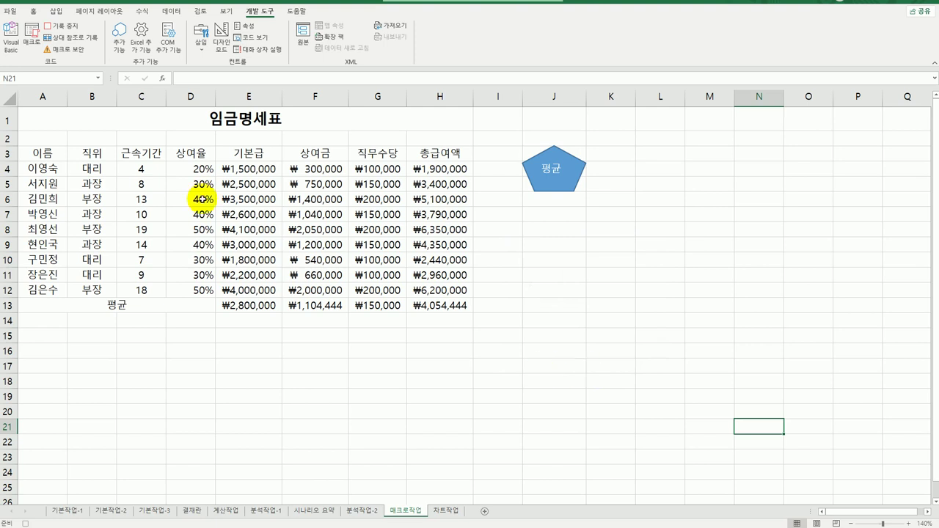
Apply all borders to the table range A3:H13, and stop recording the macro.
drag(44, 154, 441, 300)
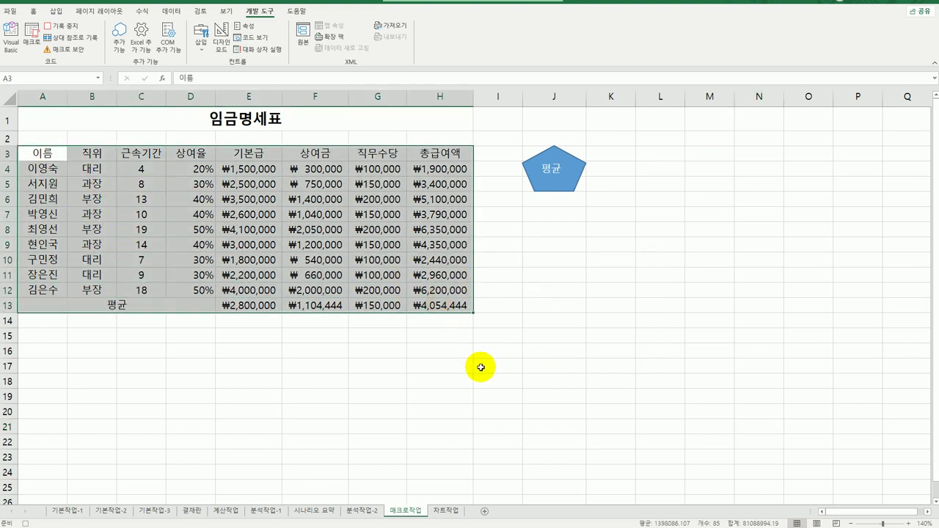
click(33, 11)
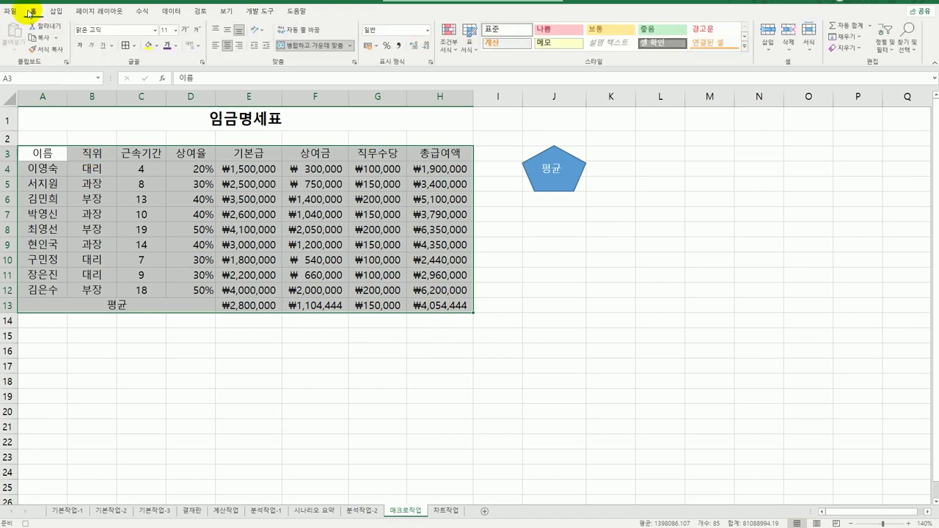
click(133, 45)
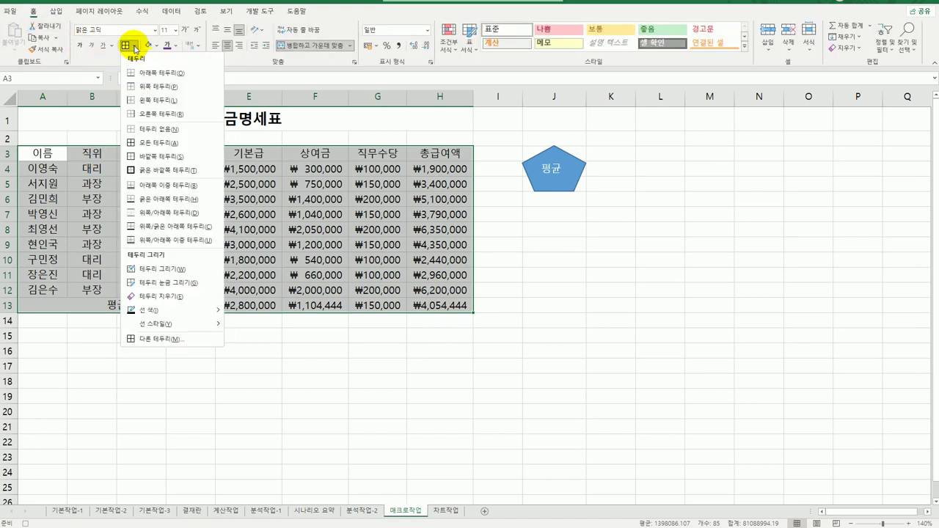
click(168, 144)
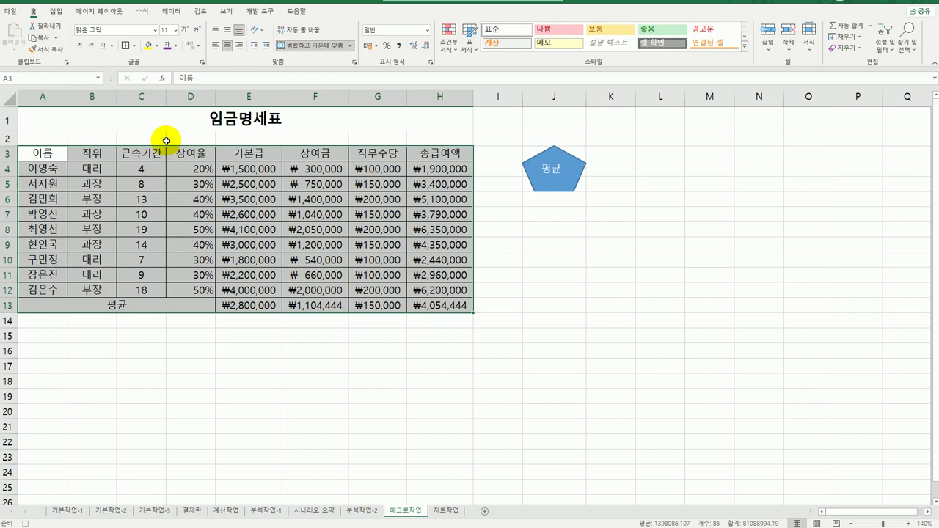
click(427, 308)
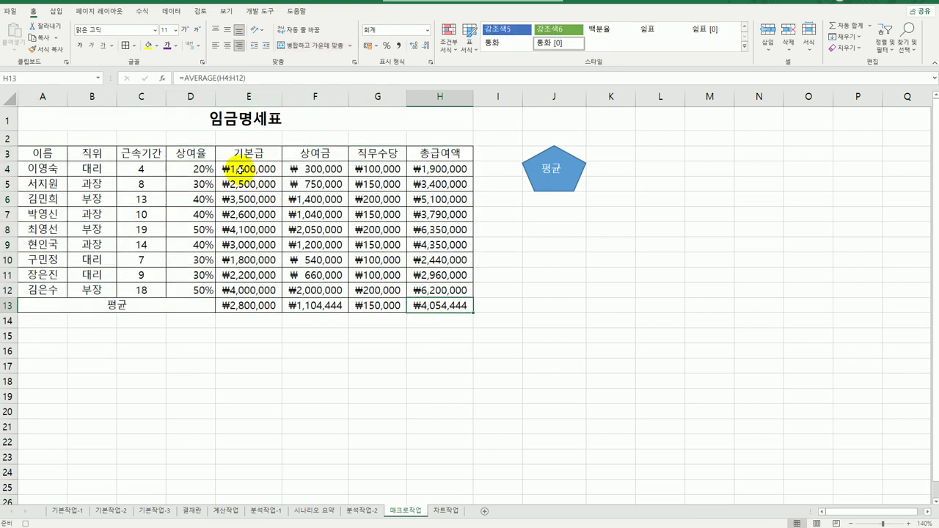
click(262, 10)
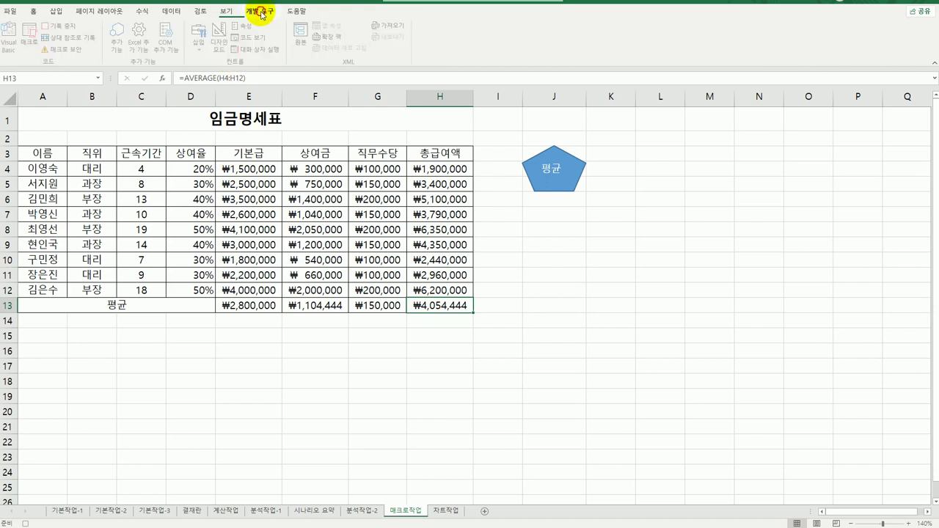
click(631, 443)
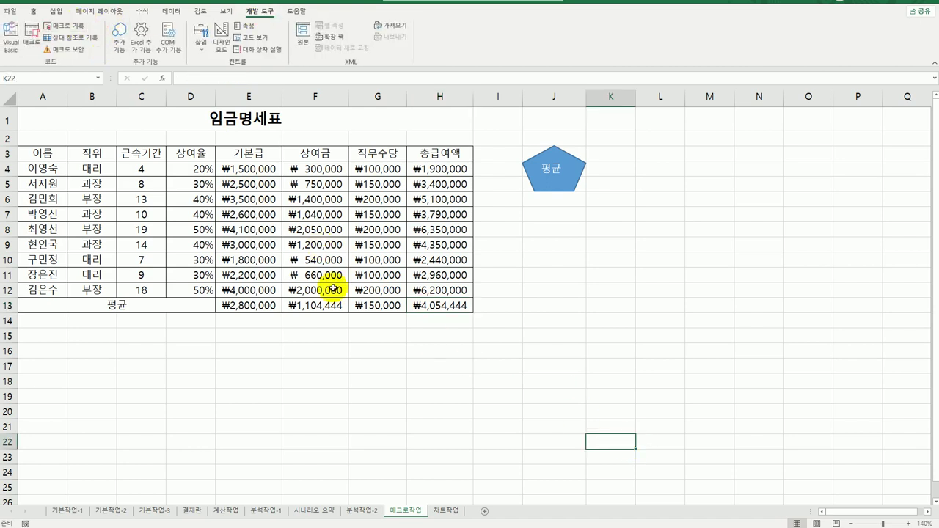
Draw a plaque (배지) shape over cells J7:J9 and label it 서식.
click(56, 11)
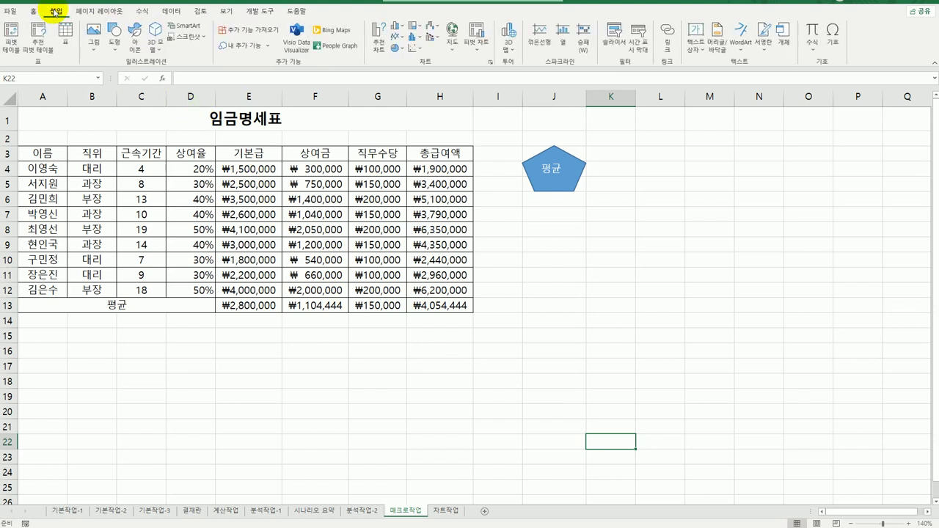
click(114, 45)
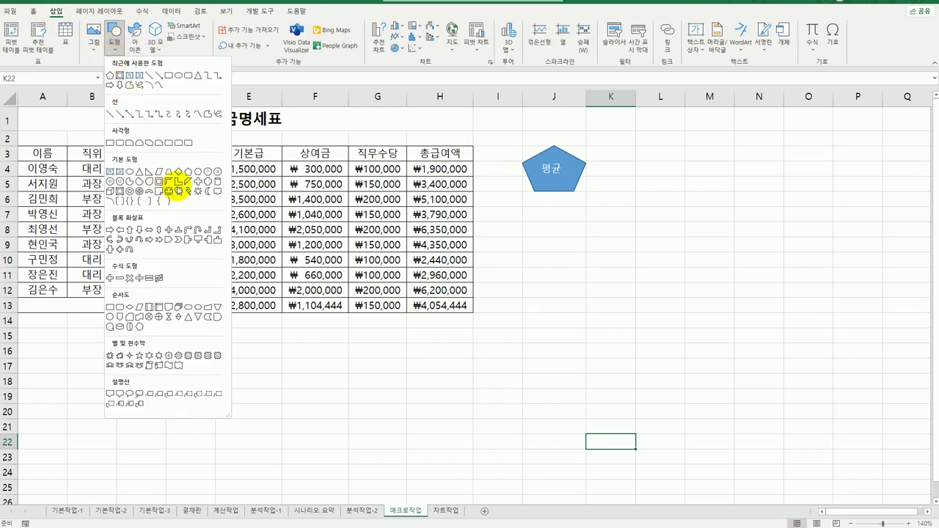
click(209, 188)
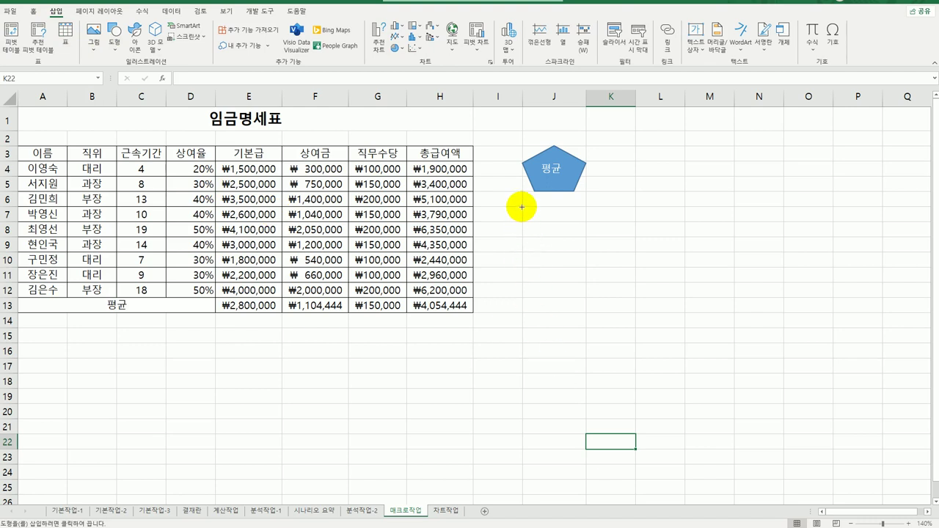
mouse_move(522, 207)
mouse_down()
mouse_move(564, 222)
mouse_move(567, 252)
mouse_up()
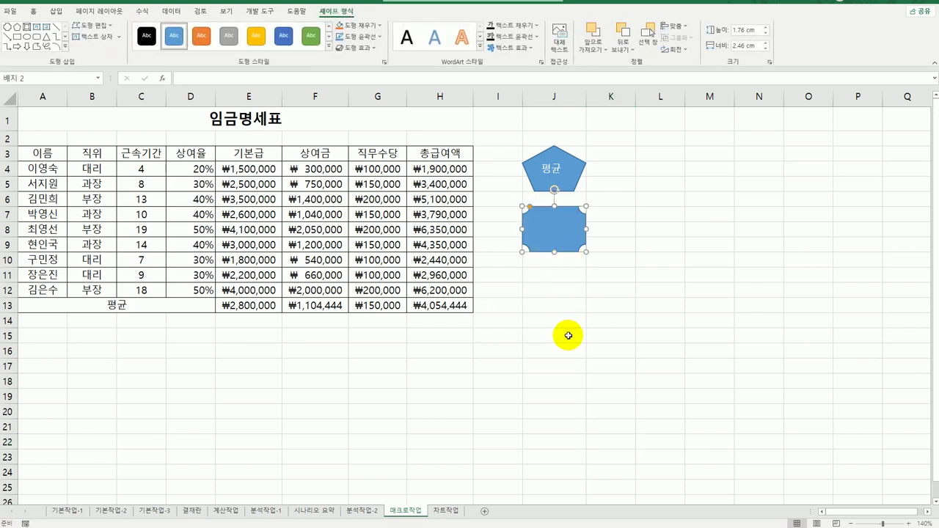
text(서식)
Assign the 서식 macro to the plaque shape.
right_click(573, 224)
click(627, 408)
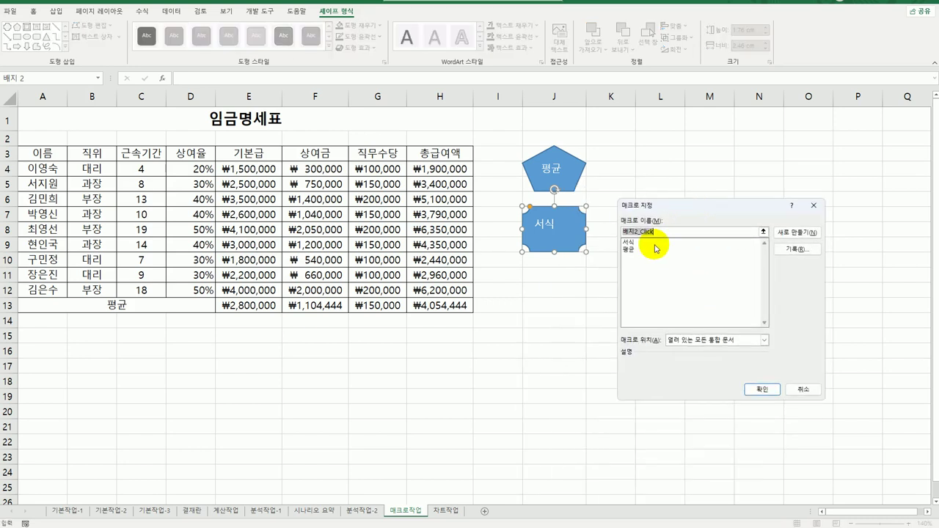
click(656, 248)
click(760, 388)
click(690, 425)
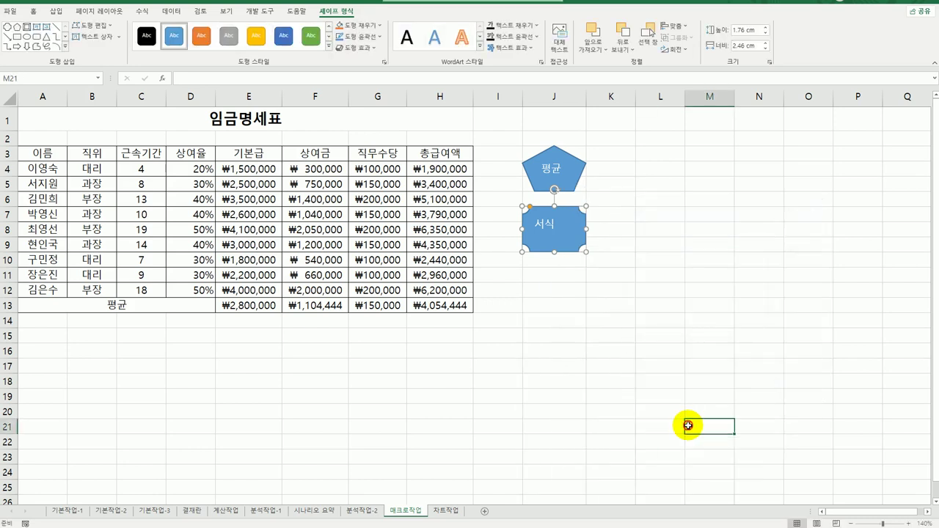
Clear the averages in E13:H13 and remove all borders from A3:H13.
click(273, 305)
drag(273, 305, 429, 306)
key(Delete)
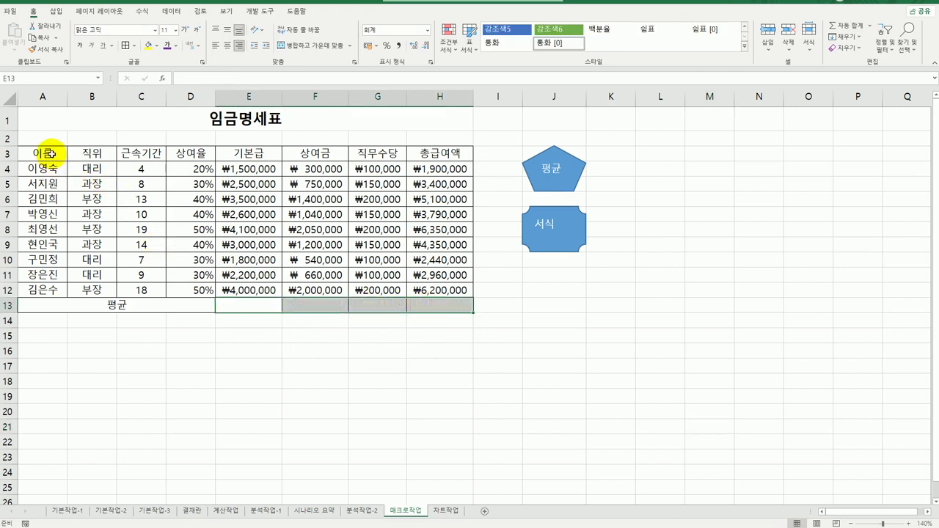
drag(39, 151, 421, 306)
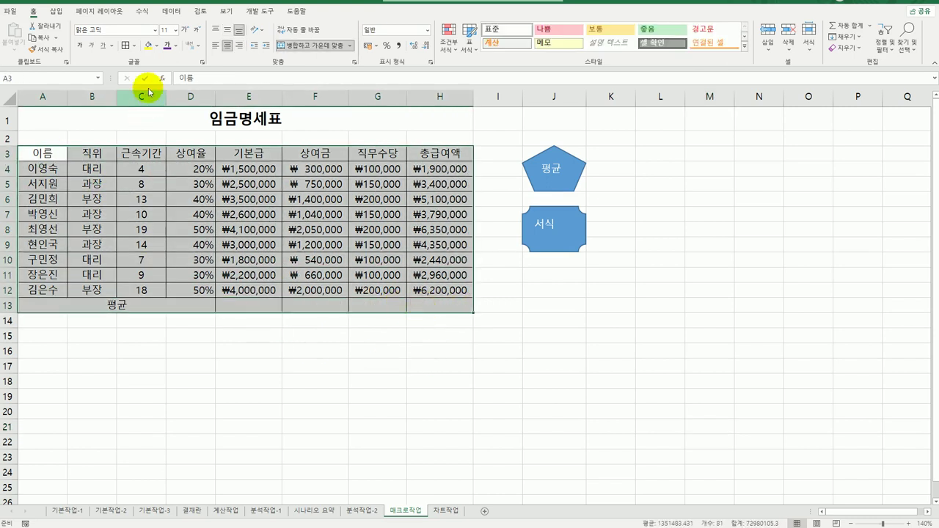
click(134, 46)
click(160, 130)
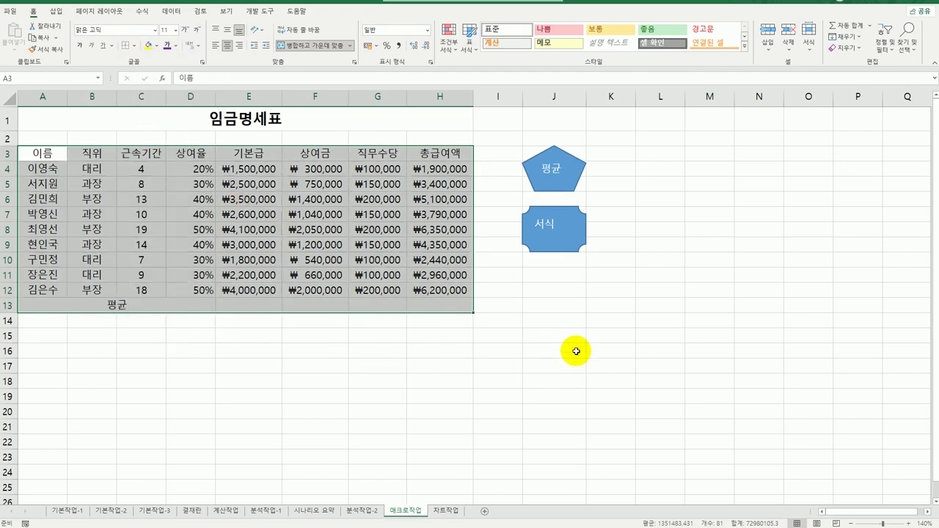
click(570, 350)
Run the 평균 and 서식 macros from their shapes to fill the averages and apply the borders.
click(552, 173)
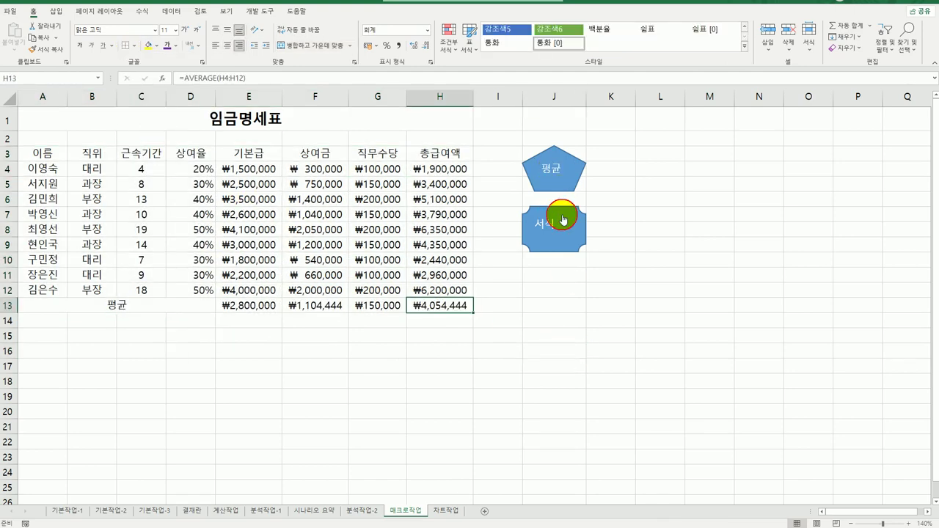
click(565, 234)
click(621, 346)
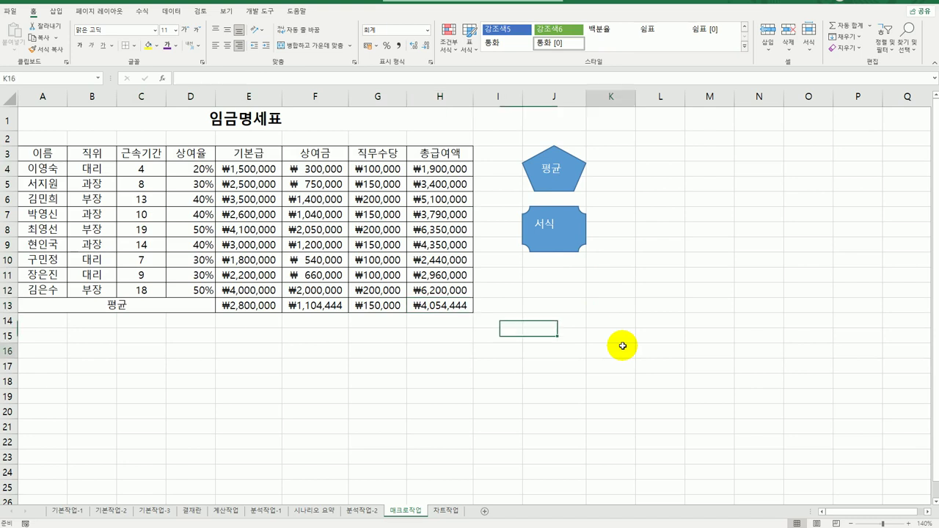
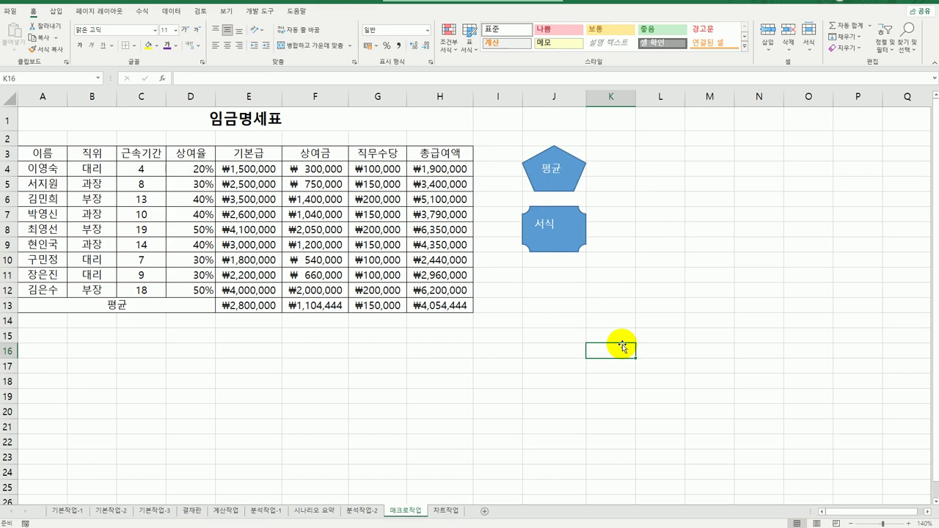
Open the 차트작업 sheet and select the column chart below the 부서별 매출현황 table.
click(452, 510)
click(617, 409)
scroll(617, 414, down, 1)
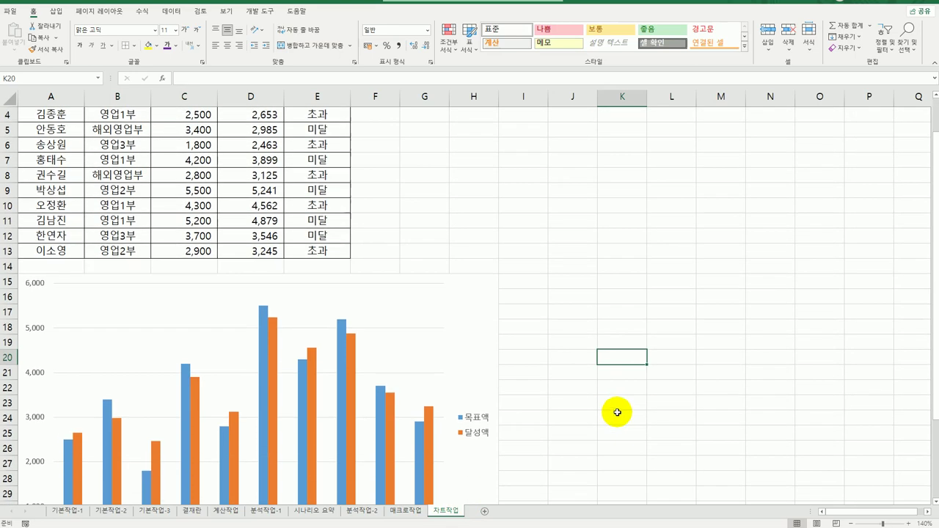
scroll(617, 413, down, 2)
click(492, 258)
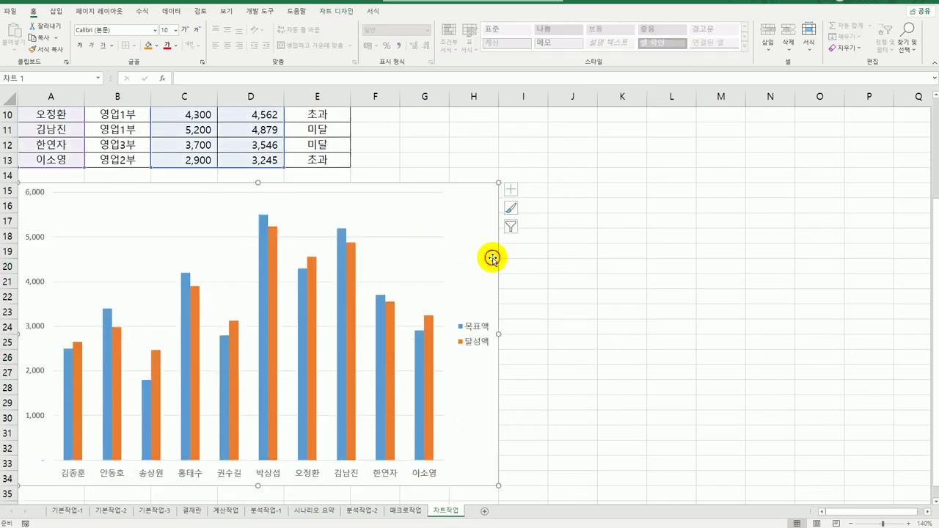
scroll(536, 340, down, 1)
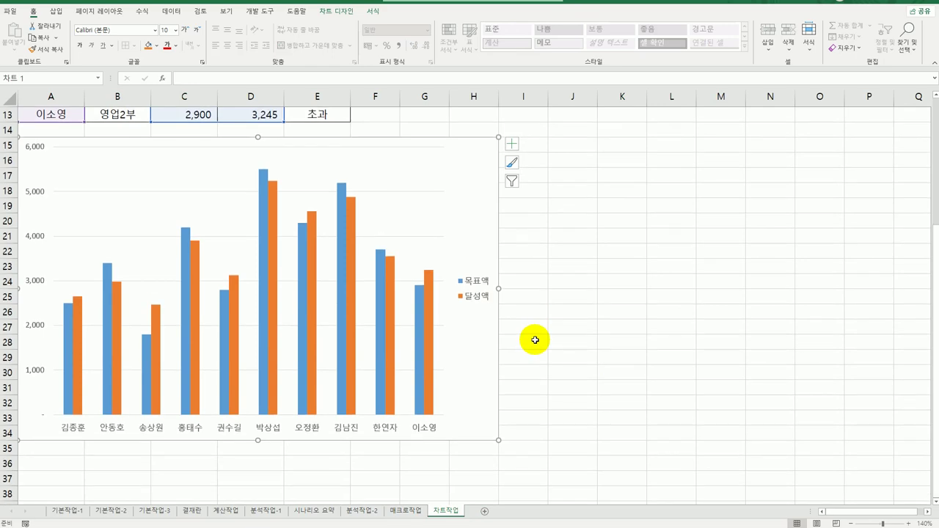
scroll(535, 340, up, 4)
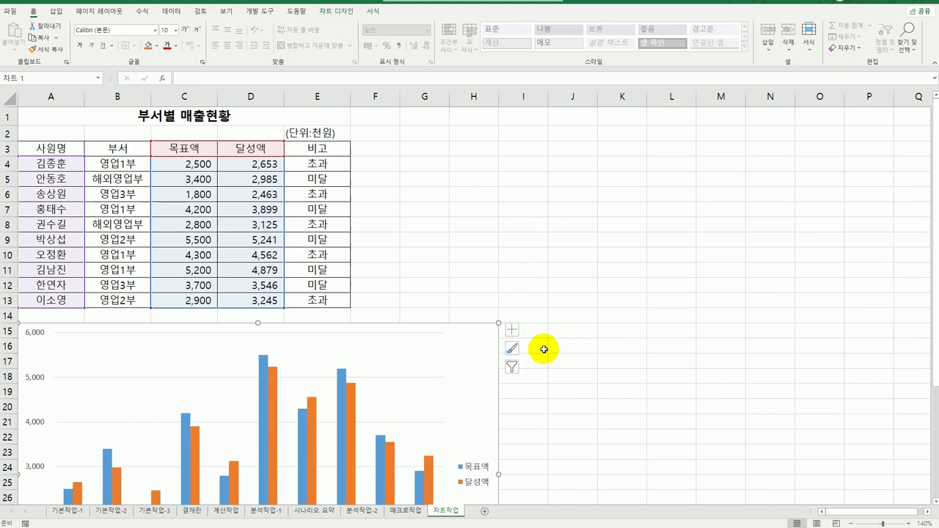
Open the chart's source data selection and clear its current data range.
scroll(543, 347, down, 2)
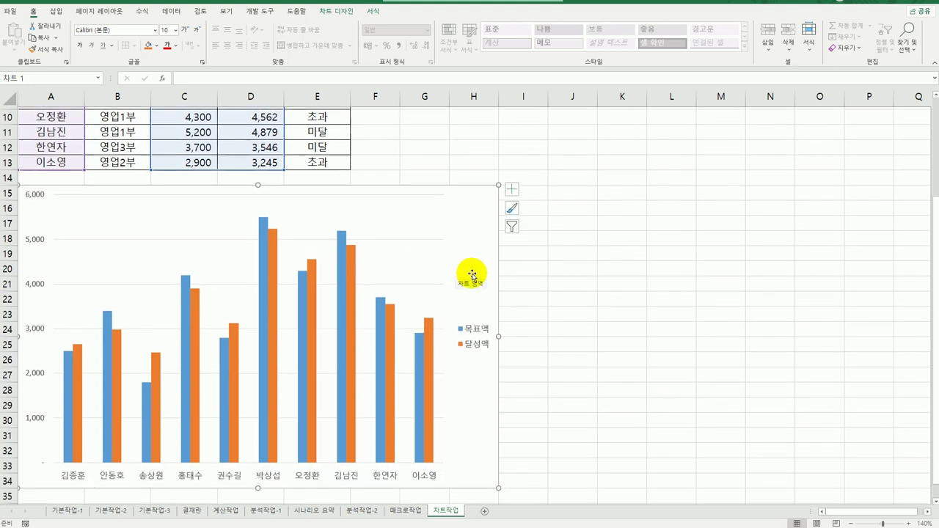
scroll(458, 270, down, 1)
drag(470, 226, 467, 230)
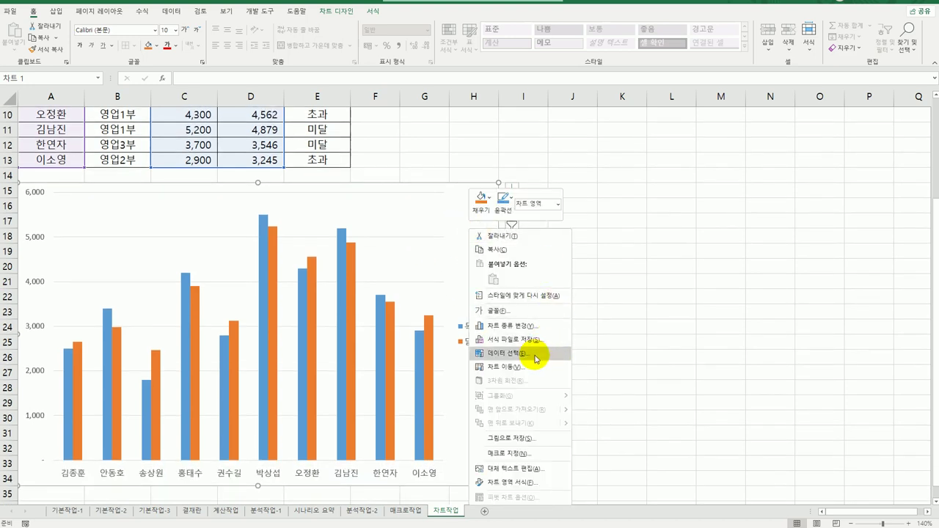
click(537, 358)
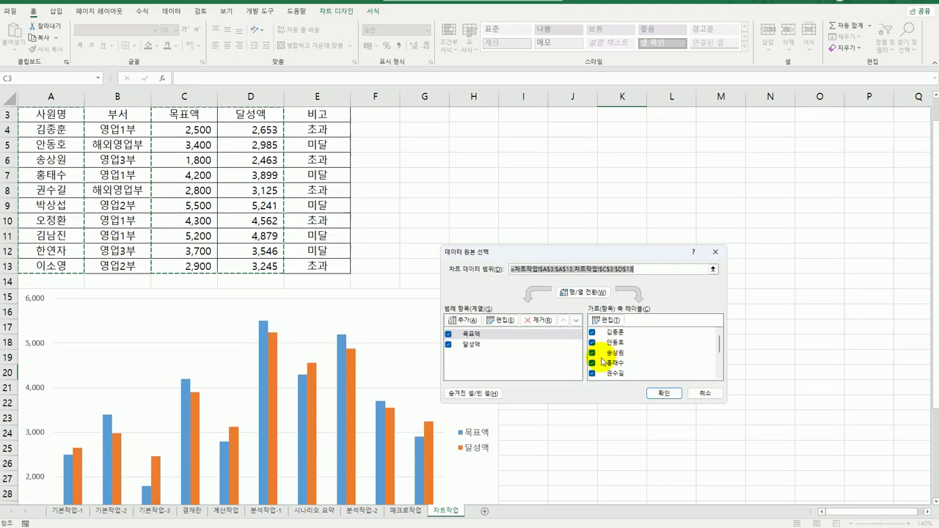
key(Delete)
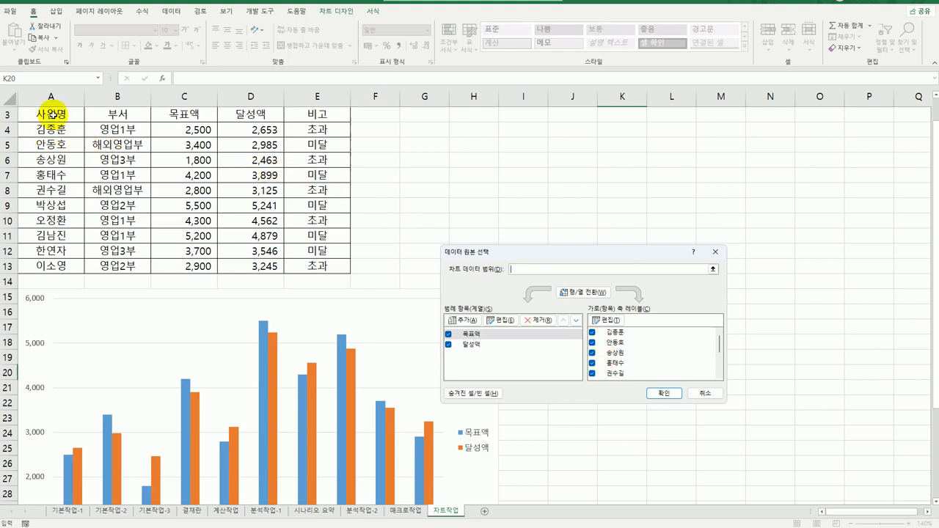
Set the chart data range to the headers and 영업1부 rows: A3:A4, C3:D4, A7, C7:D7, A10:A11 and C10:D11.
drag(53, 114, 52, 129)
drag(189, 114, 247, 130)
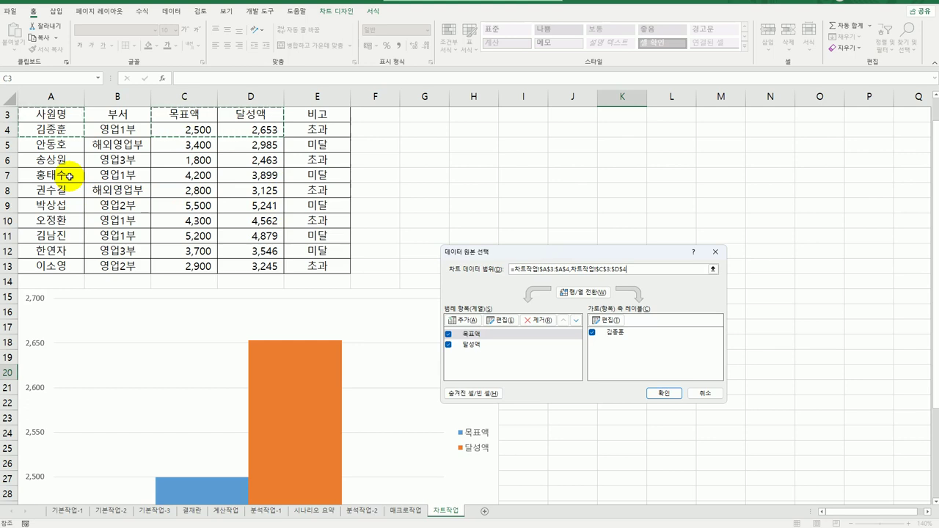
ctrl+click(68, 176)
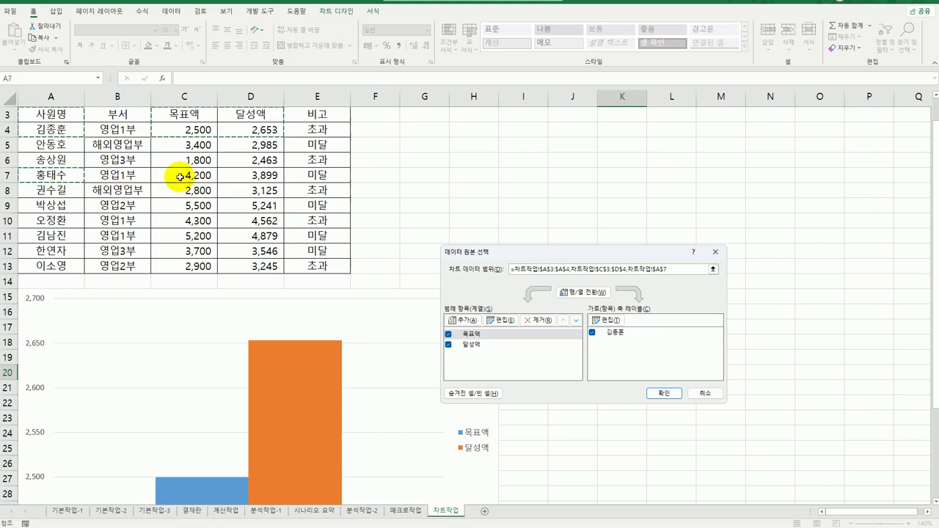
drag(192, 176, 261, 177)
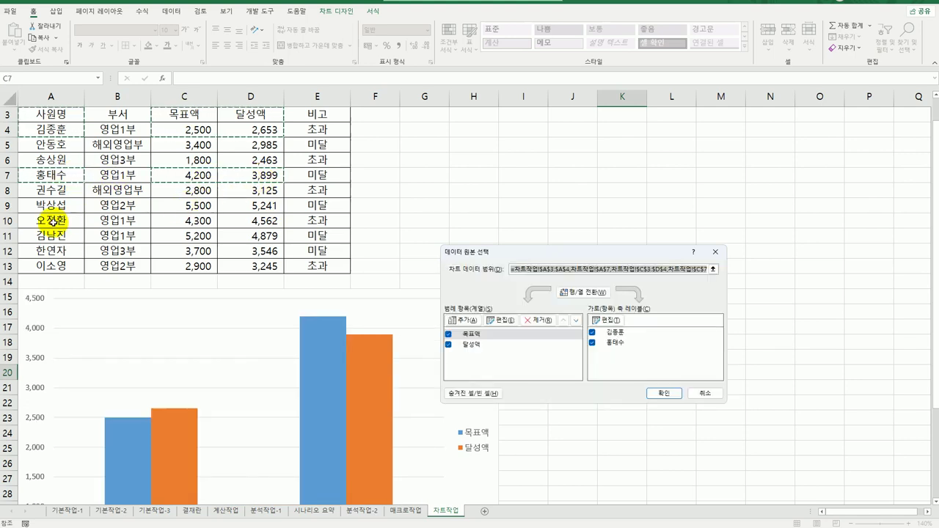
drag(54, 222, 55, 240)
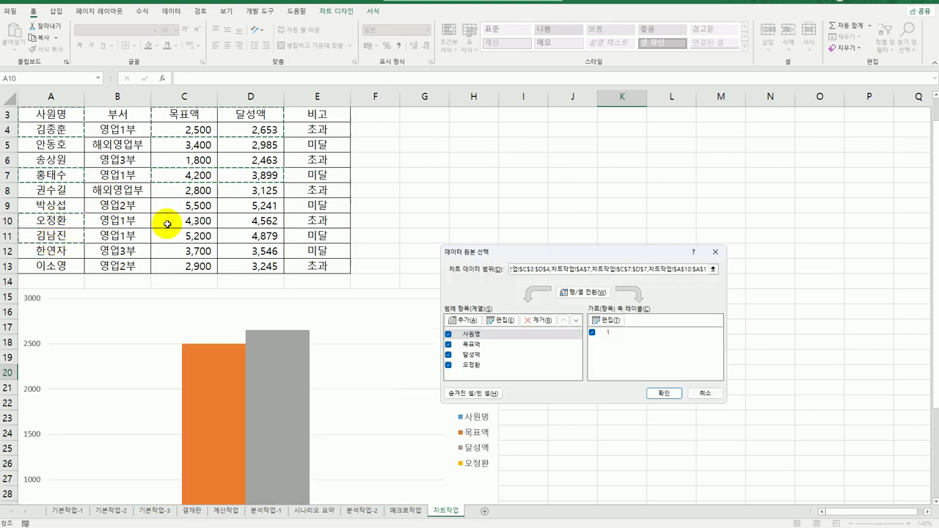
drag(179, 220, 237, 237)
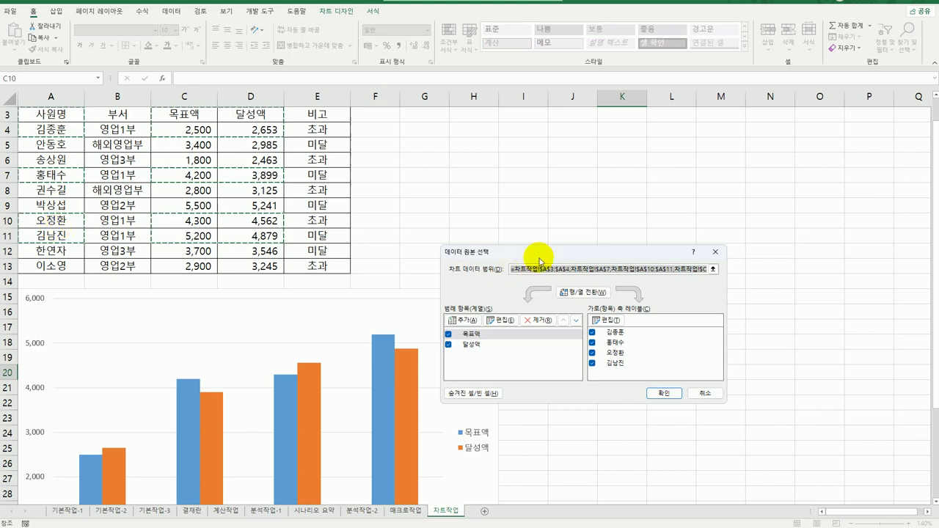
drag(538, 254, 463, 123)
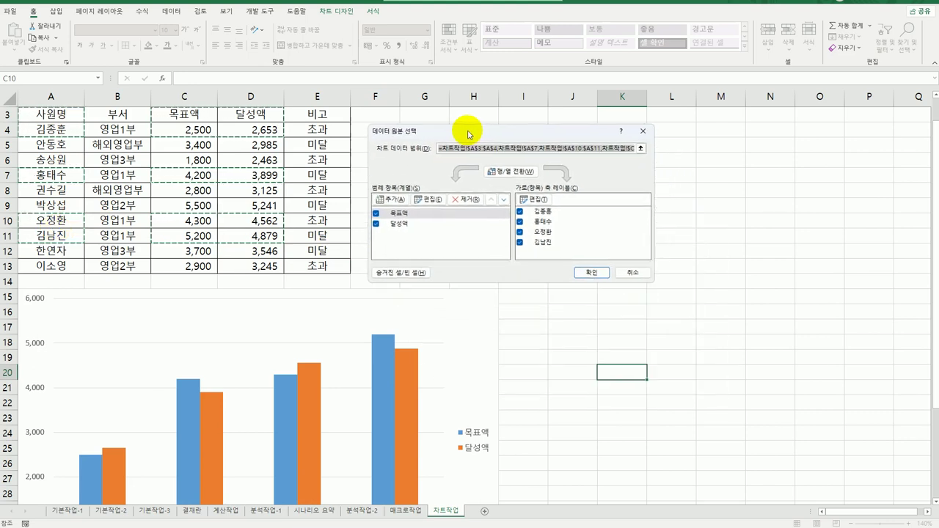
click(580, 272)
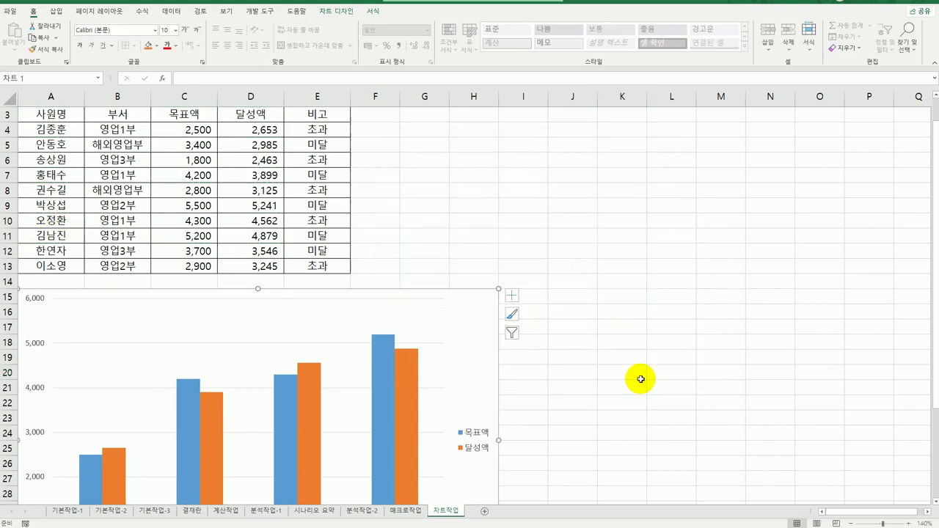
Change the 달성액 series to a 꺾은선형 line chart plotted on the secondary axis.
scroll(640, 380, down, 2)
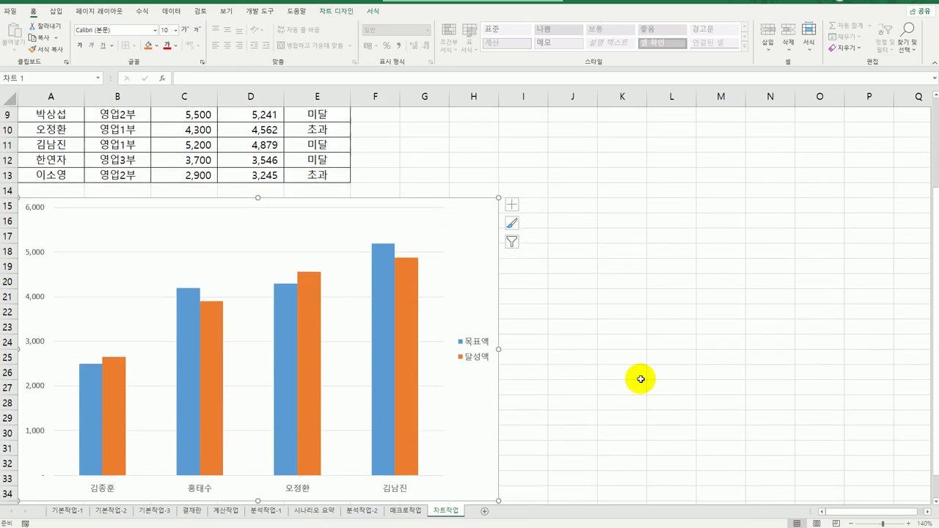
scroll(640, 379, down, 1)
click(206, 272)
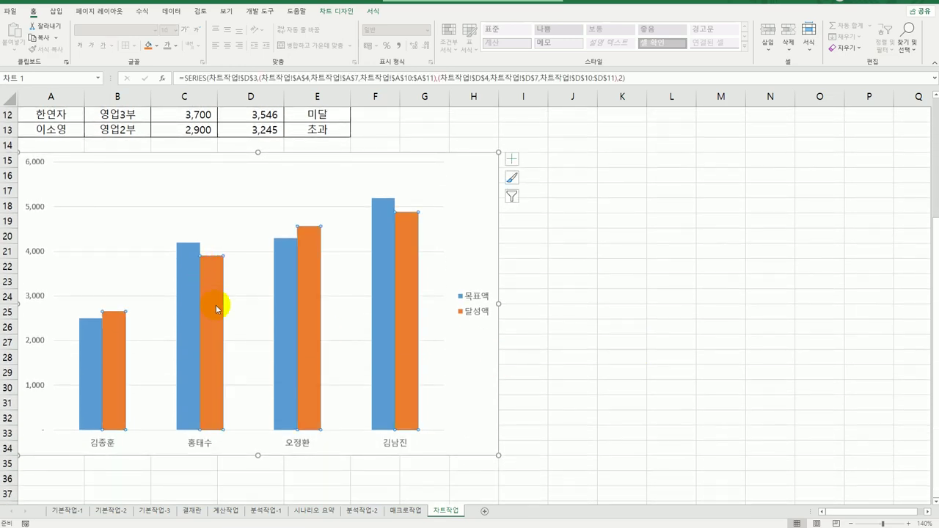
click(208, 277)
right_click(208, 277)
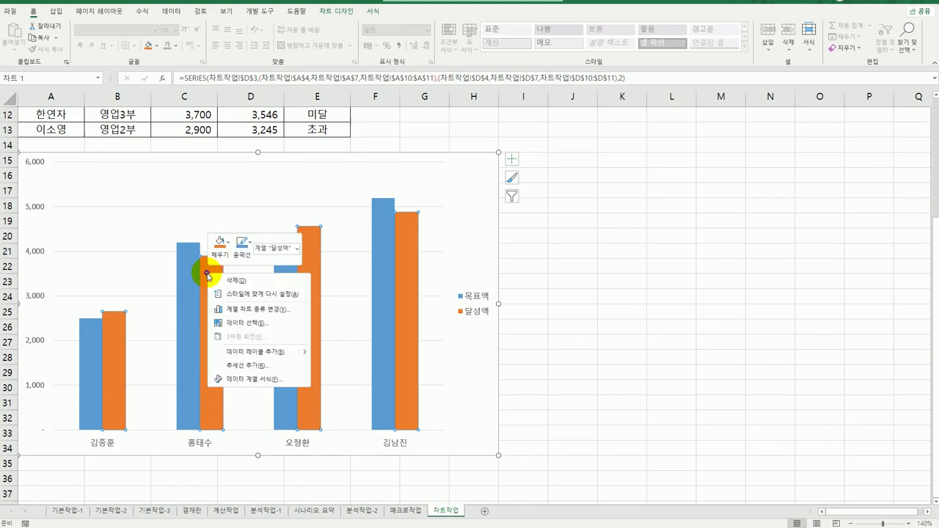
click(261, 309)
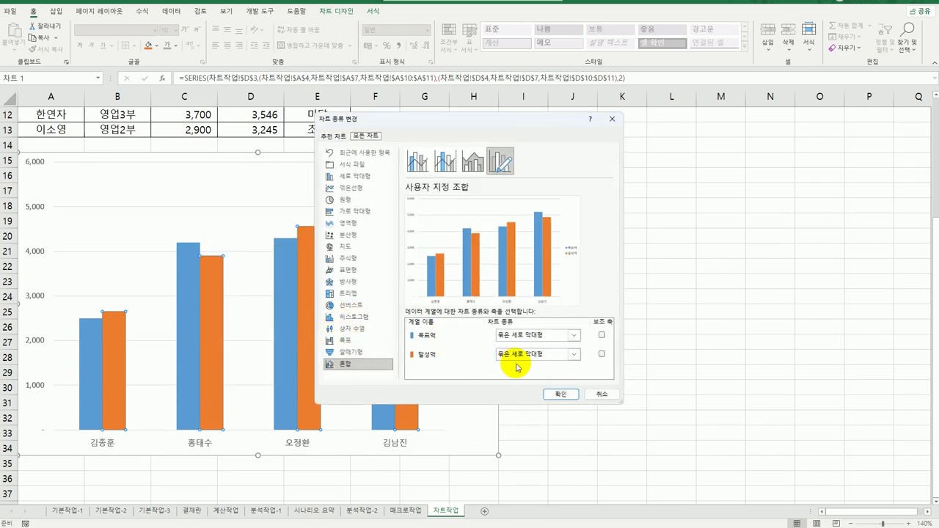
click(573, 354)
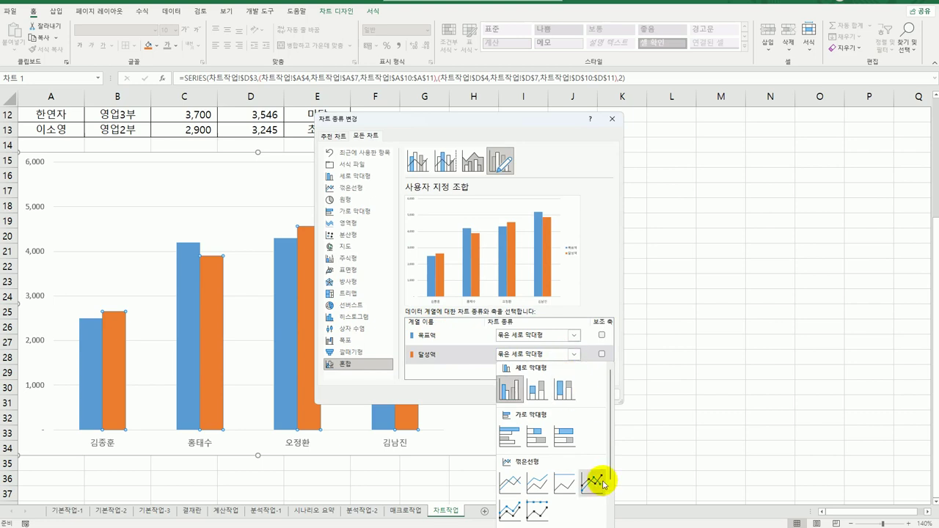
click(509, 486)
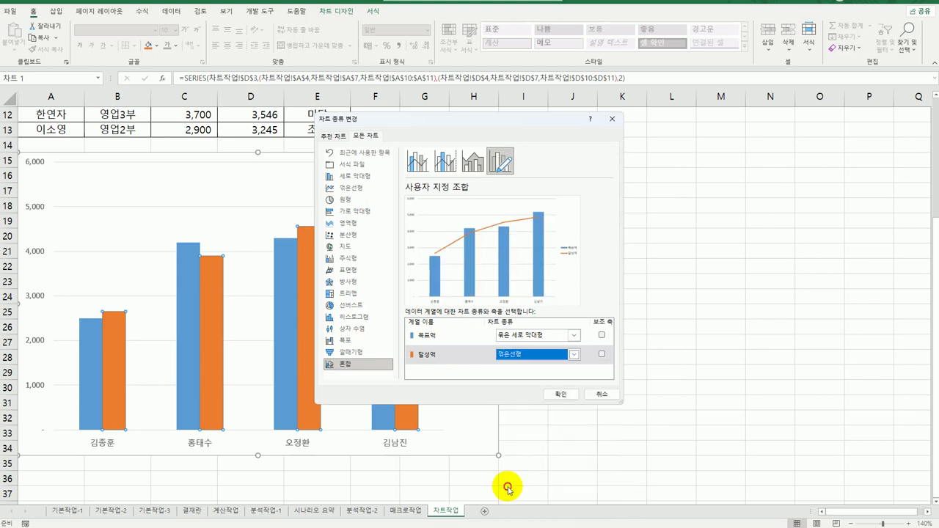
click(601, 353)
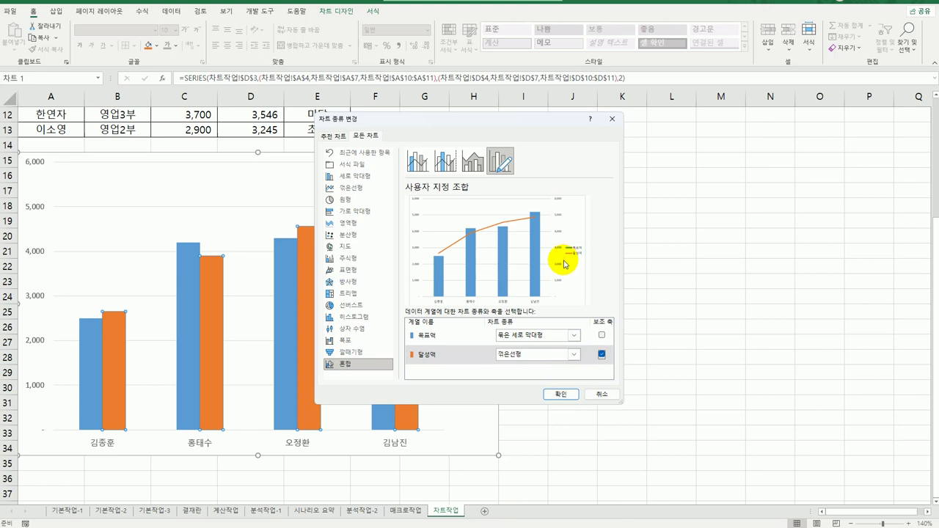
click(556, 394)
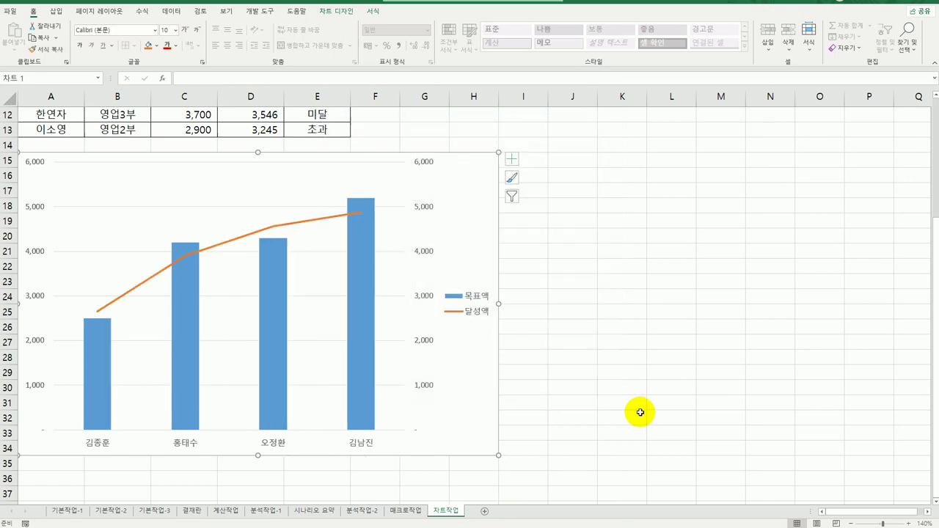
Add a chart title reading 영업1부 매출현황.
click(512, 158)
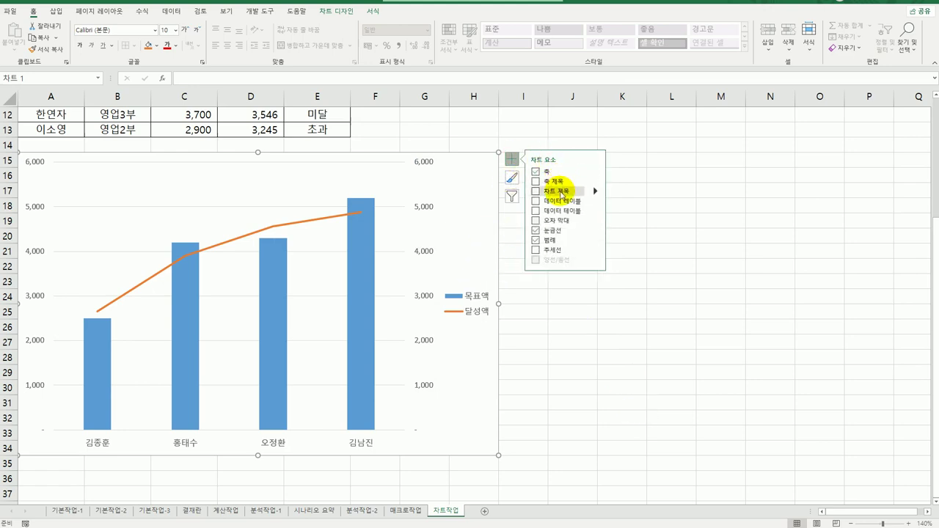
click(536, 191)
drag(234, 173, 291, 176)
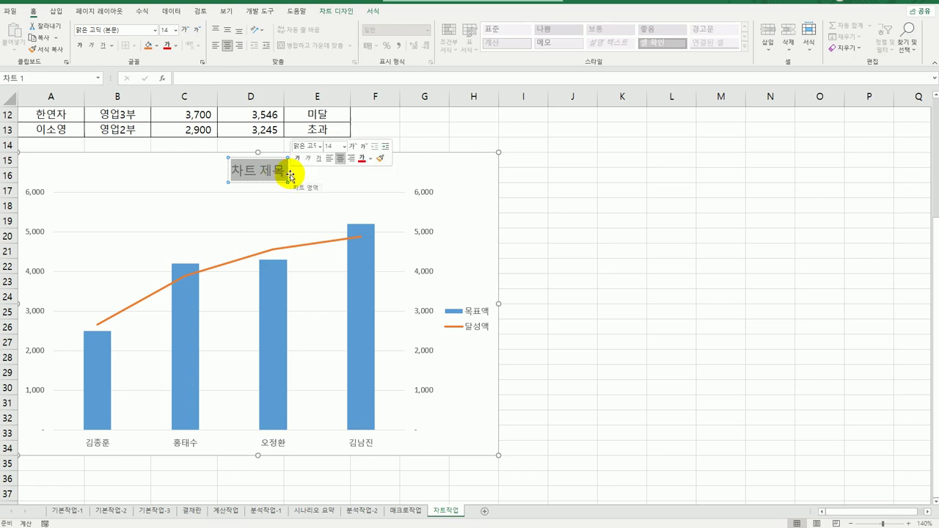
text(영업1)
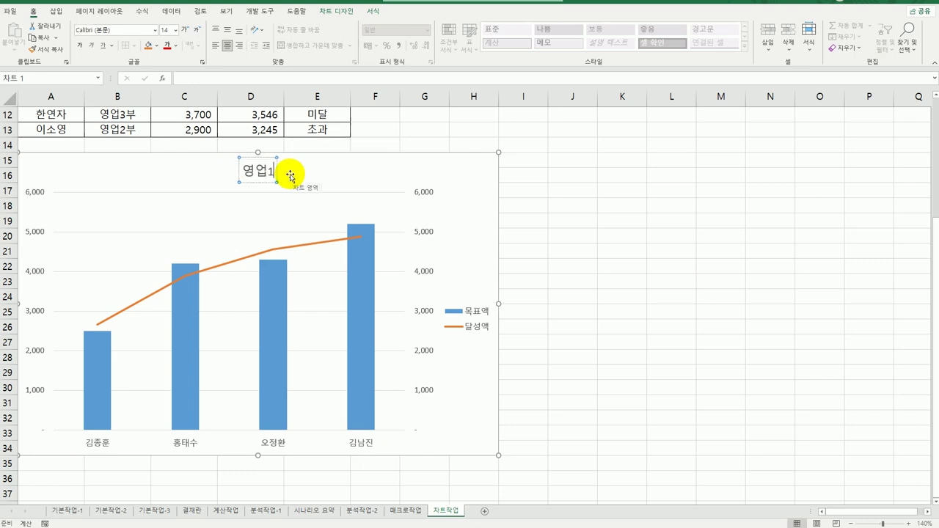
text(부 매출현화)
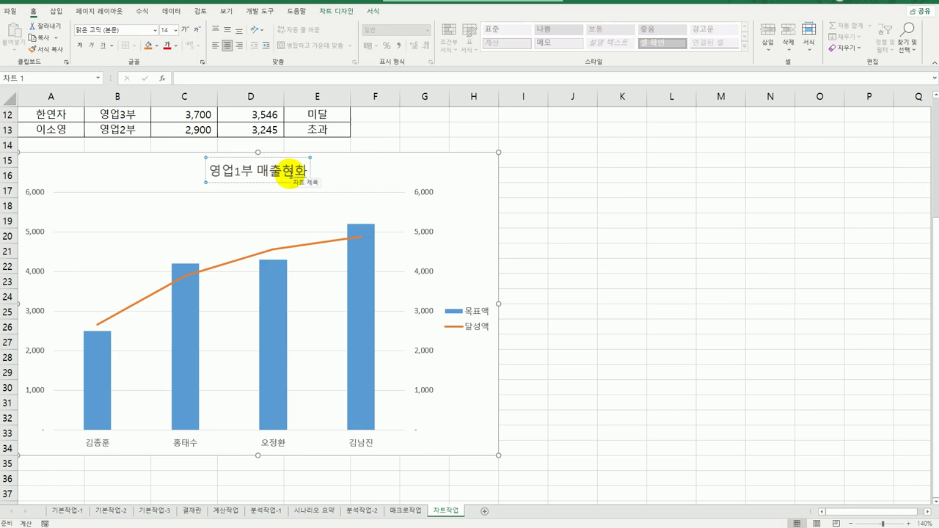
click(541, 237)
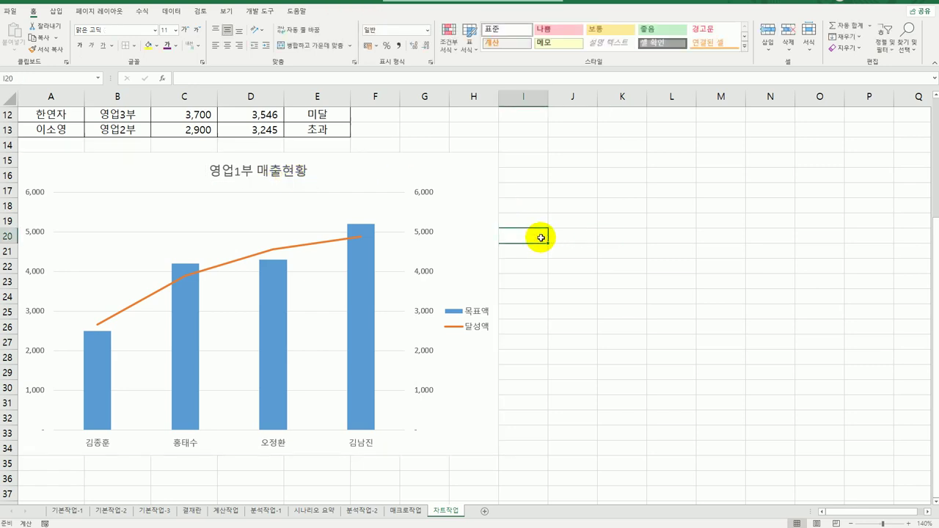
Add a primary vertical axis title to the chart reading 목표액.
click(480, 187)
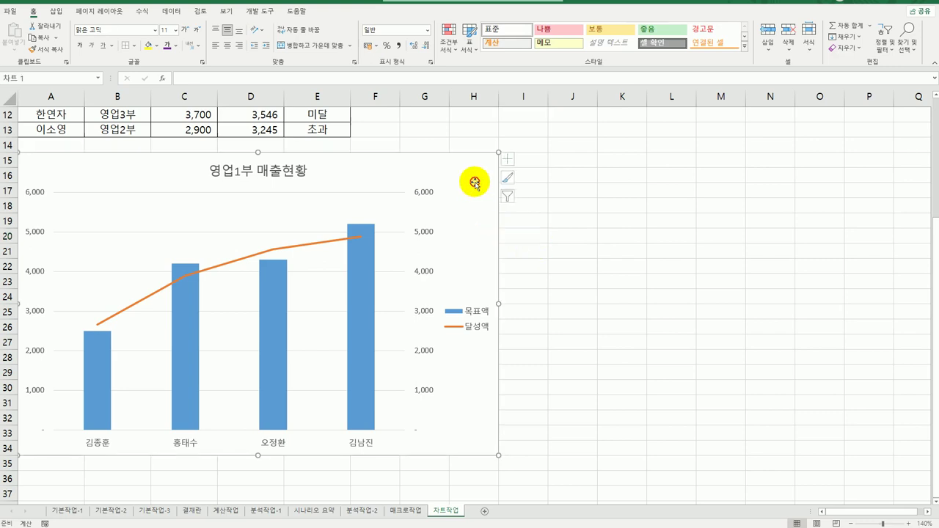
click(511, 159)
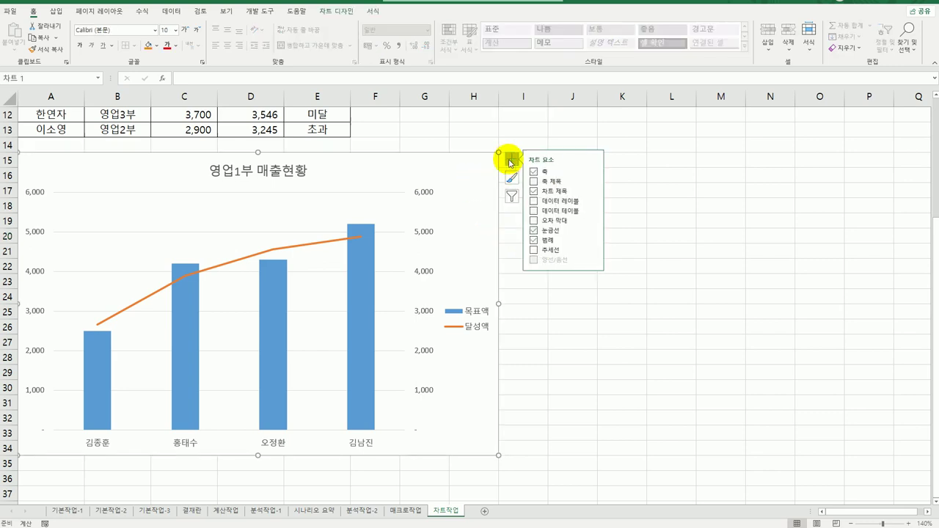
click(592, 183)
click(629, 193)
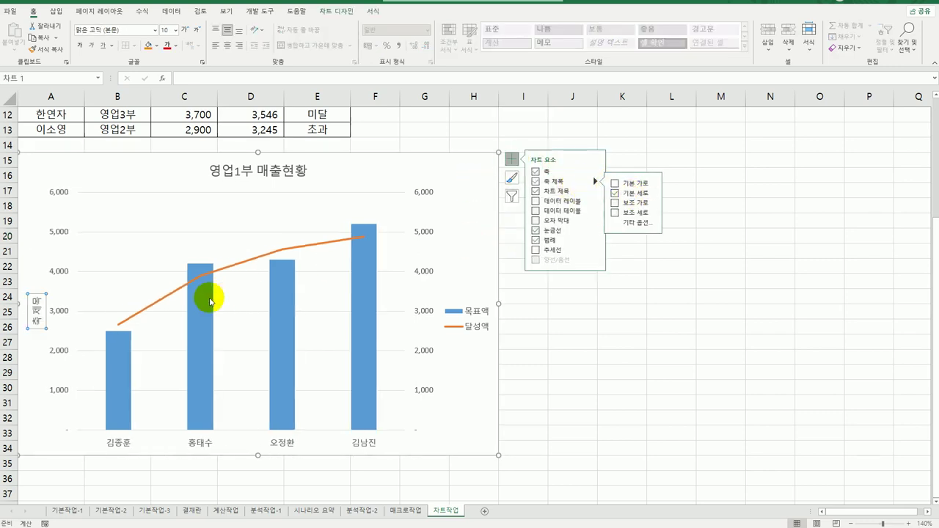
click(31, 300)
drag(32, 299, 36, 331)
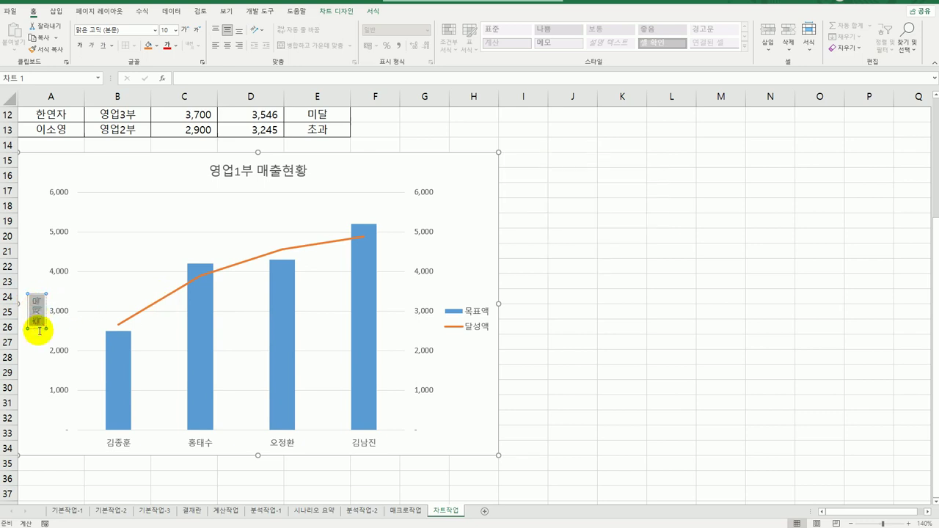
text(매출액)
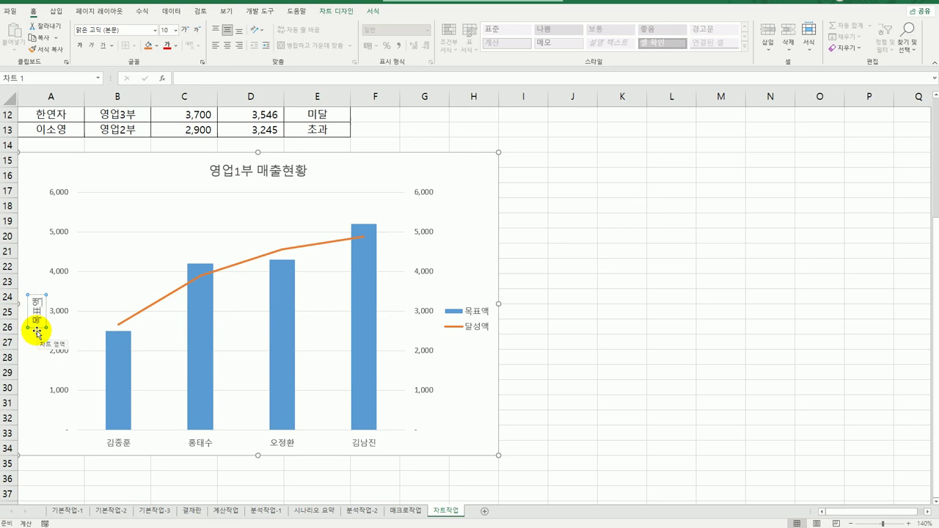
Set the text direction of the 목표액 axis title to 세로.
right_click(38, 331)
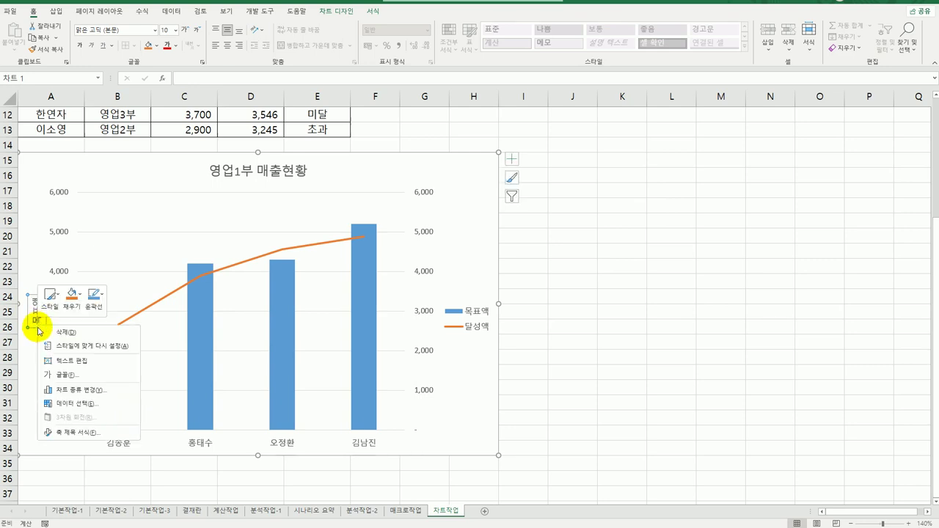
click(84, 433)
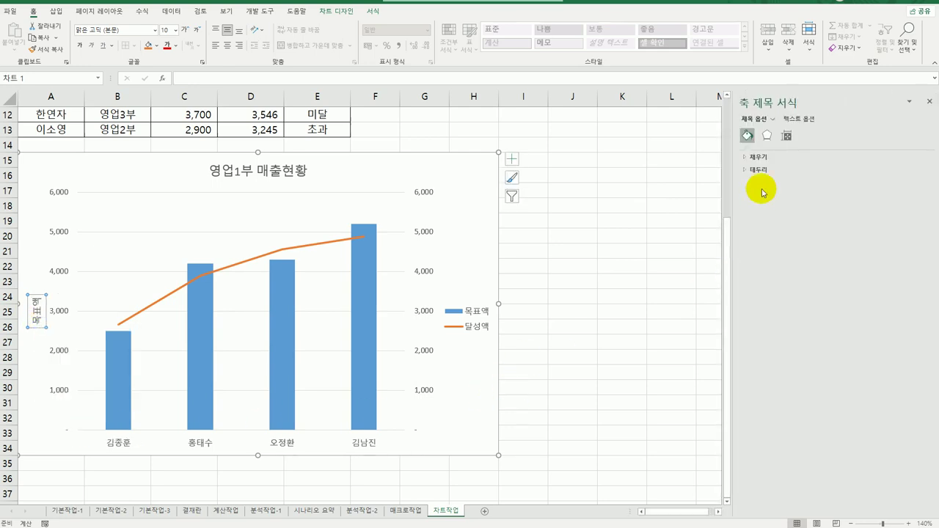
click(784, 139)
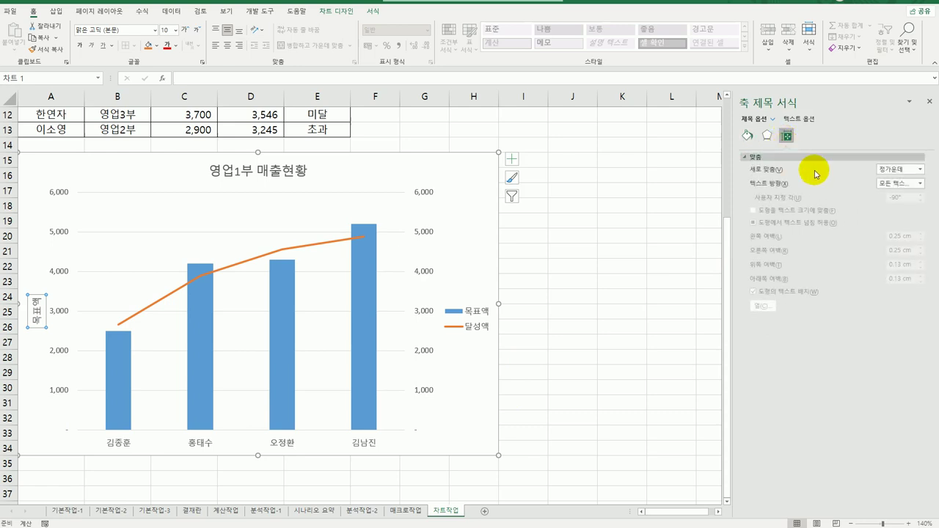
click(920, 184)
click(871, 236)
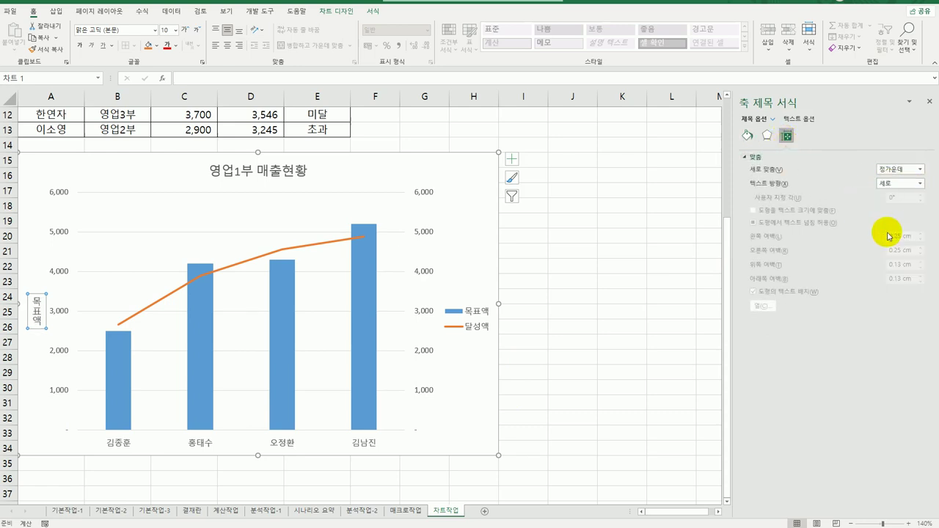
Add a secondary vertical axis title to the chart reading 달성액.
click(517, 160)
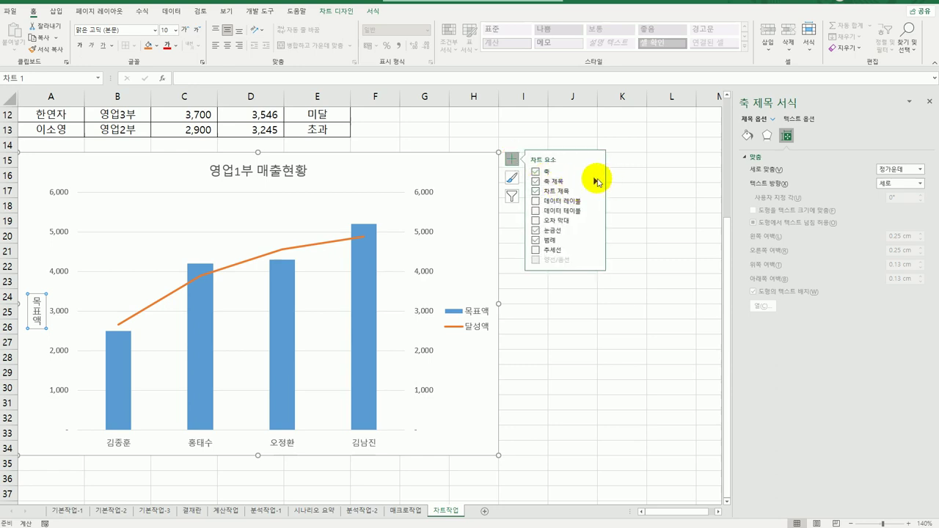
click(597, 180)
click(633, 212)
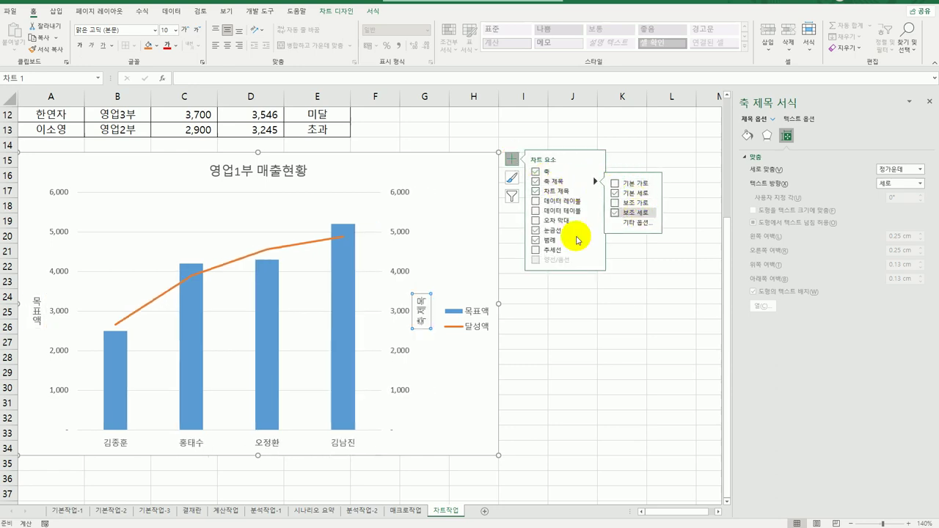
drag(419, 299, 419, 331)
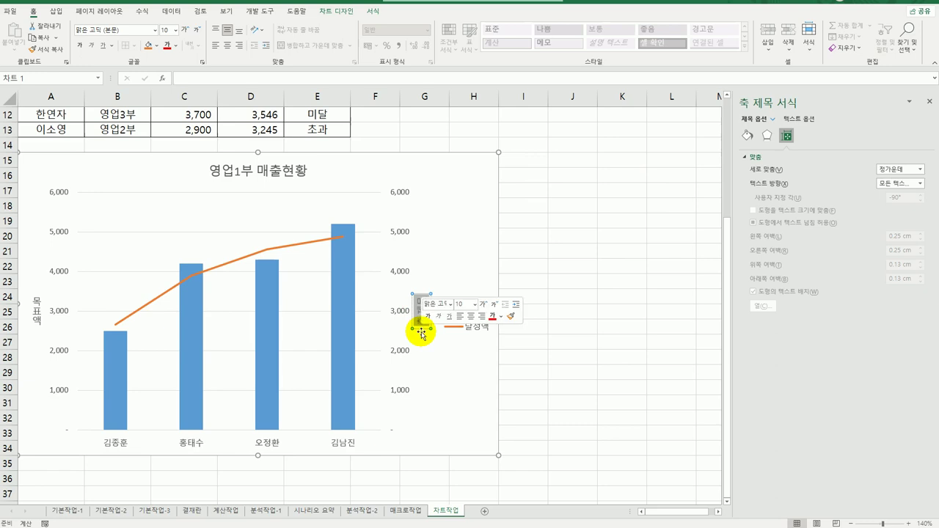
text(달성액)
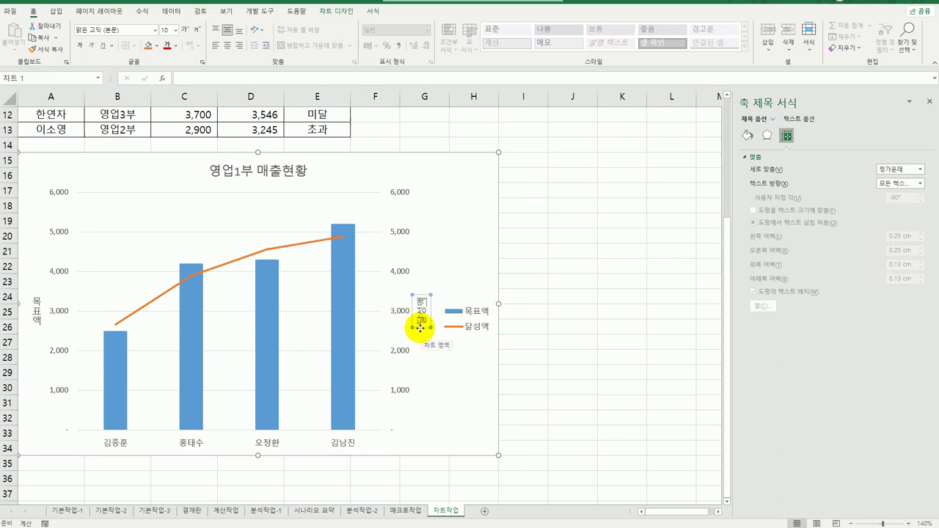
Set the text direction of the 달성액 axis title to 세로.
click(419, 325)
click(896, 184)
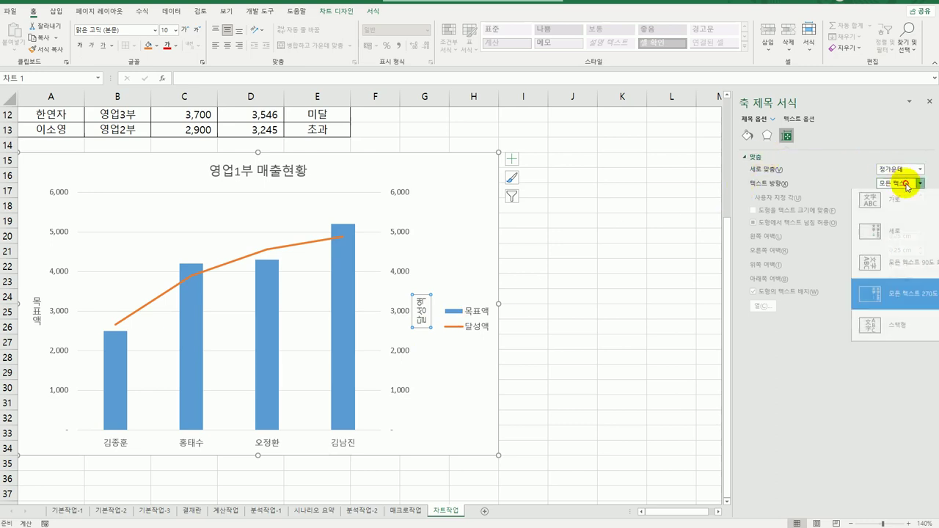
click(874, 243)
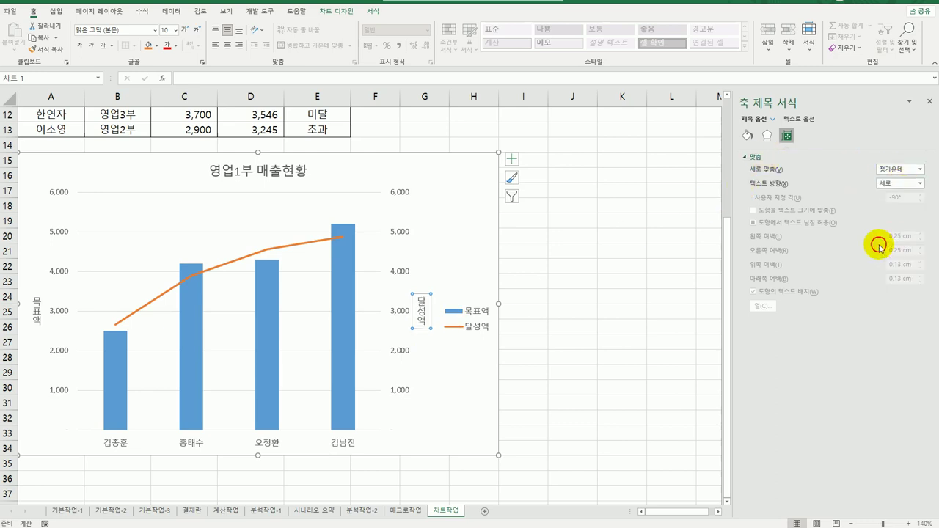
Add a data label to only the last column of the 목표액 series.
click(449, 438)
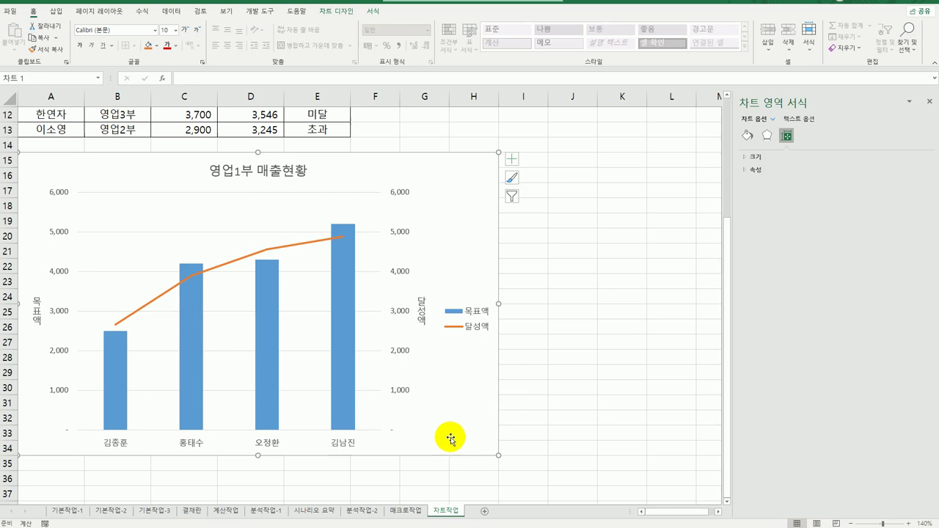
click(343, 375)
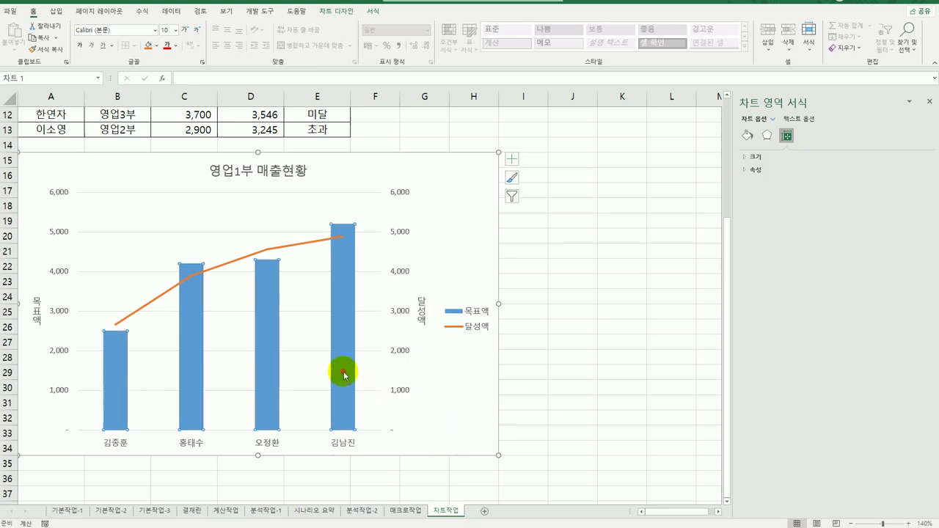
click(340, 301)
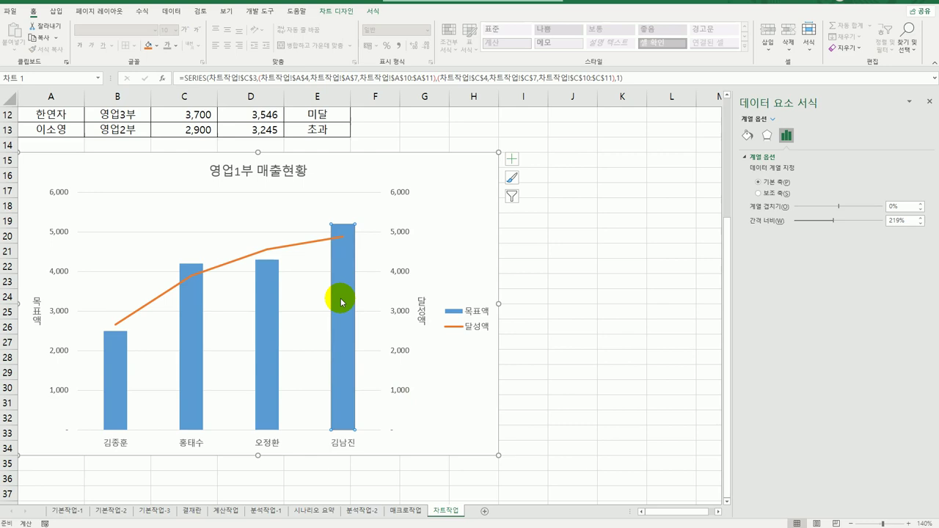
right_click(342, 253)
click(387, 334)
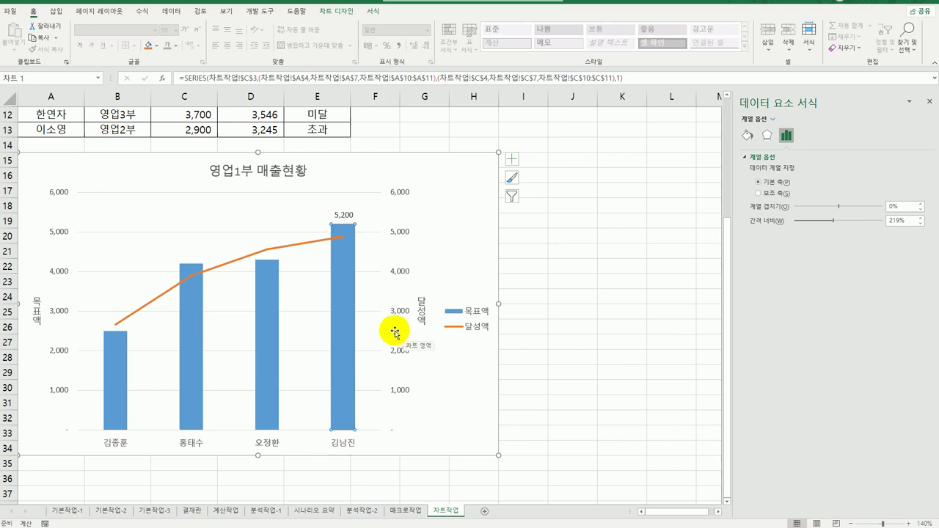
Place the legend at the 아래쪽 position and format its text as 돋움체, size 11, italic.
click(462, 313)
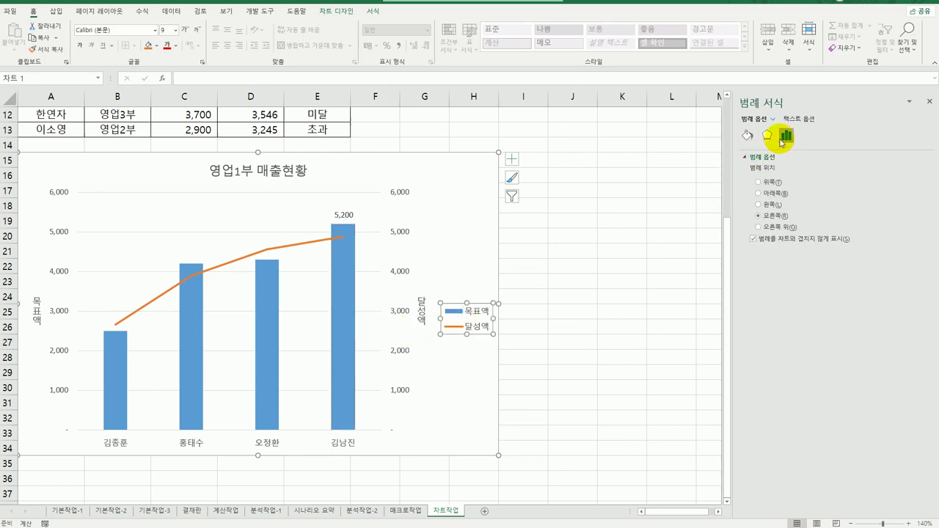
click(764, 195)
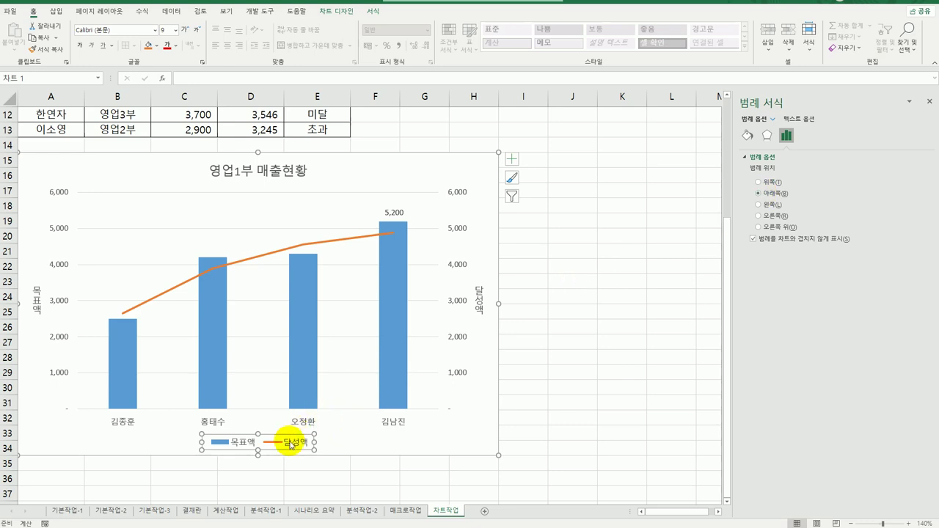
click(155, 30)
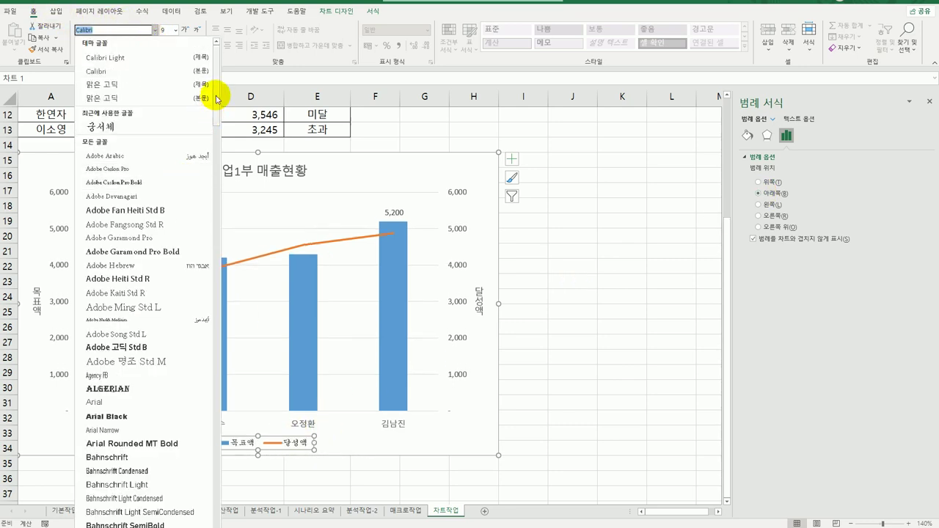
drag(220, 38, 212, 527)
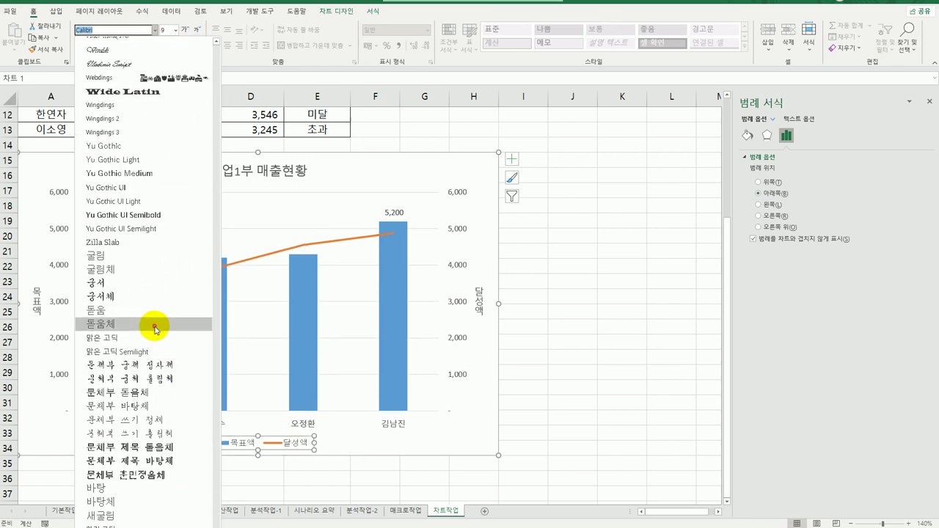
click(156, 326)
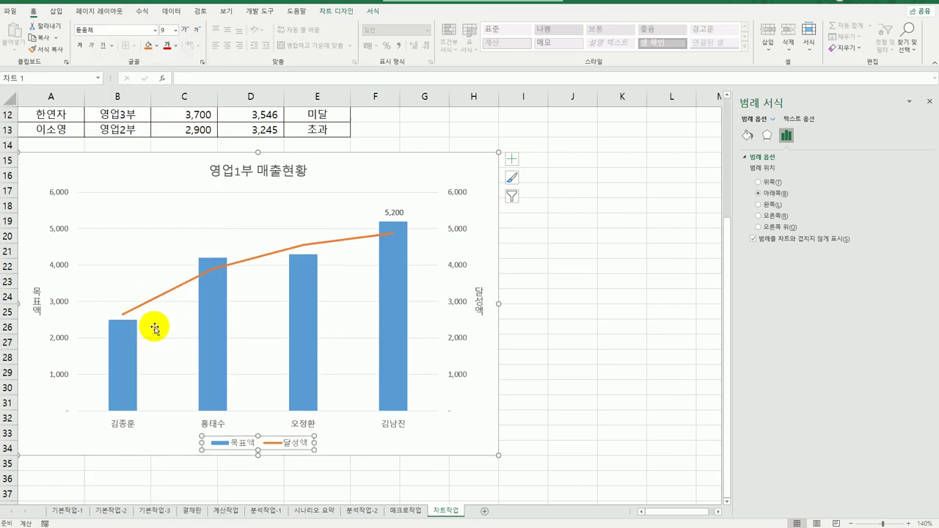
click(176, 30)
click(171, 89)
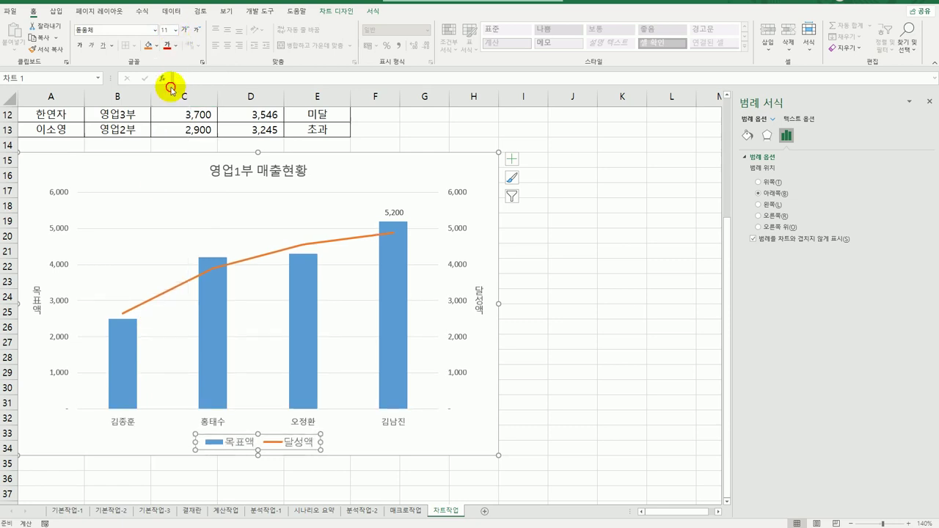
click(92, 45)
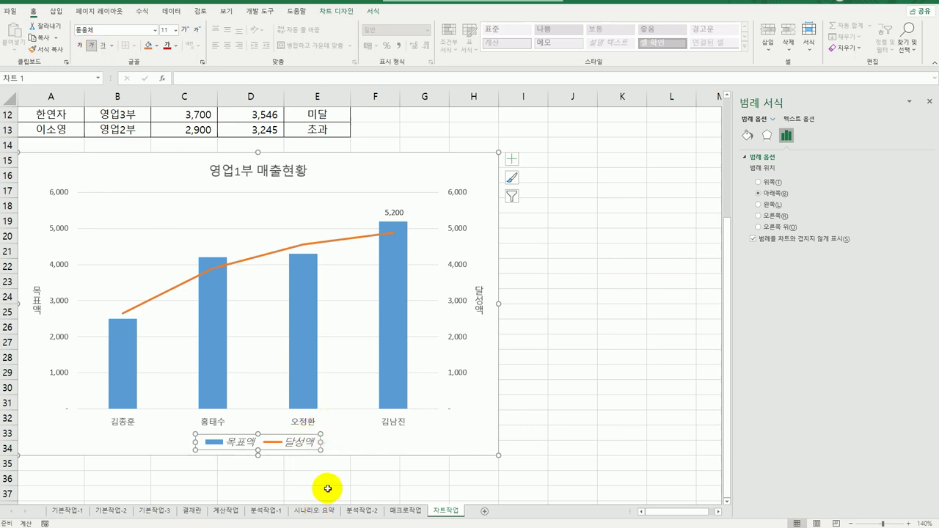
Apply the outer shadow preset 오프셋: 오른쪽 아래 to the legend.
click(767, 135)
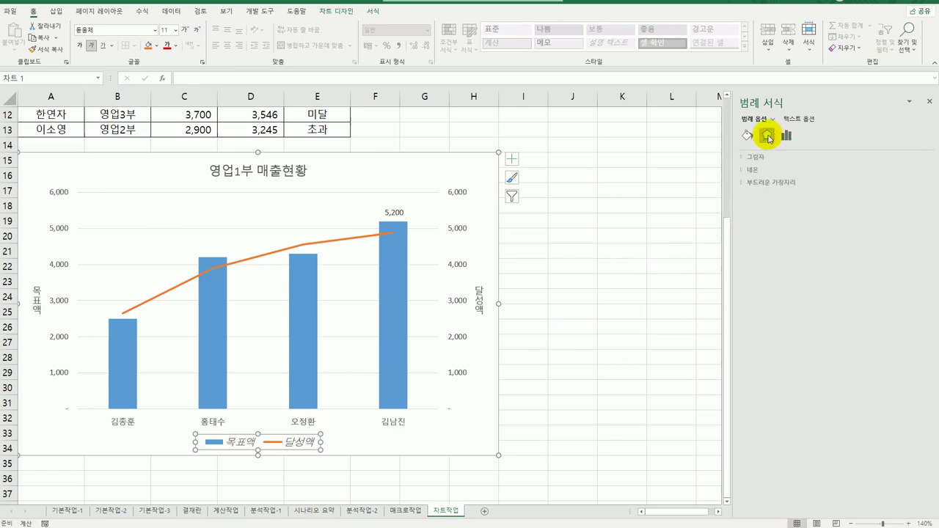
click(768, 156)
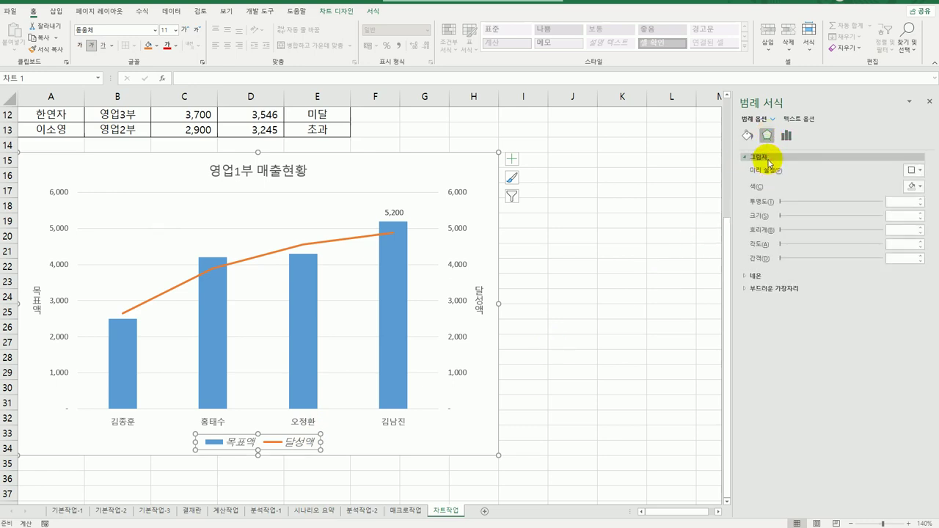
click(912, 170)
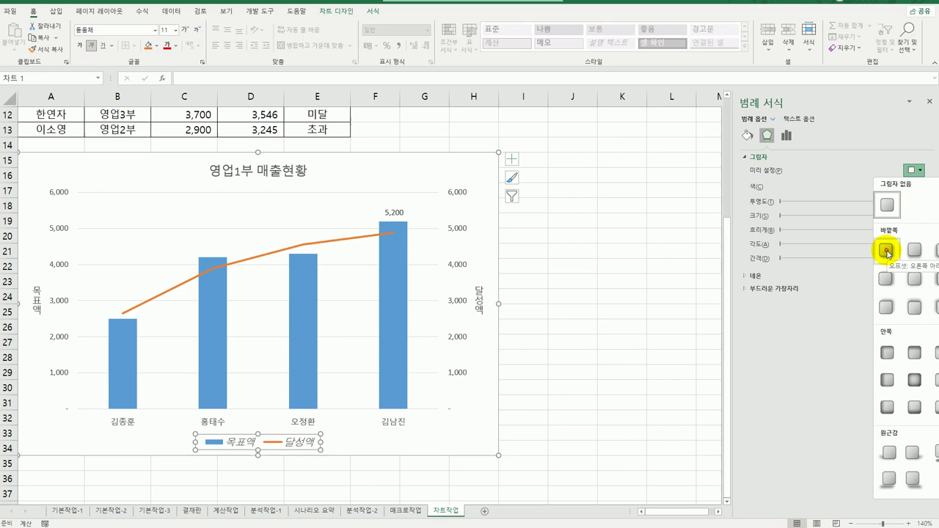
click(887, 251)
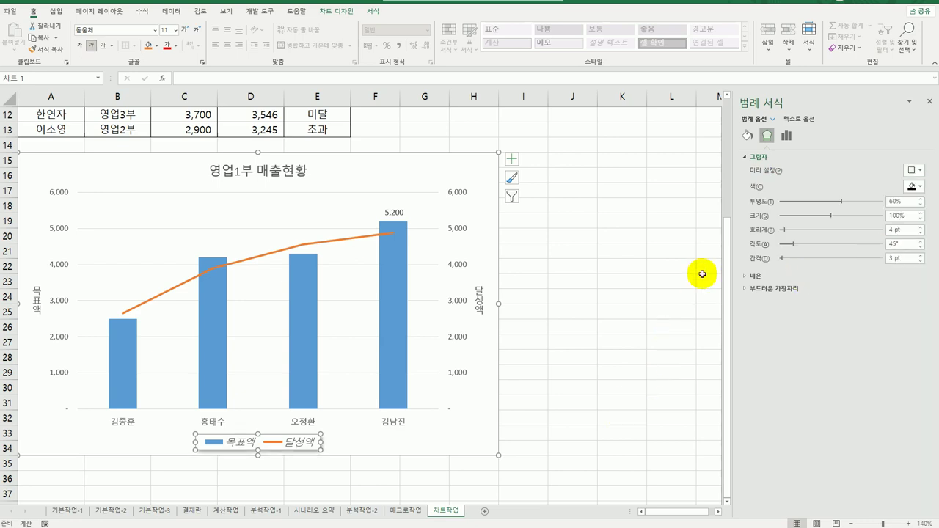
Give the legend a solid white fill (단색 채우기).
click(748, 137)
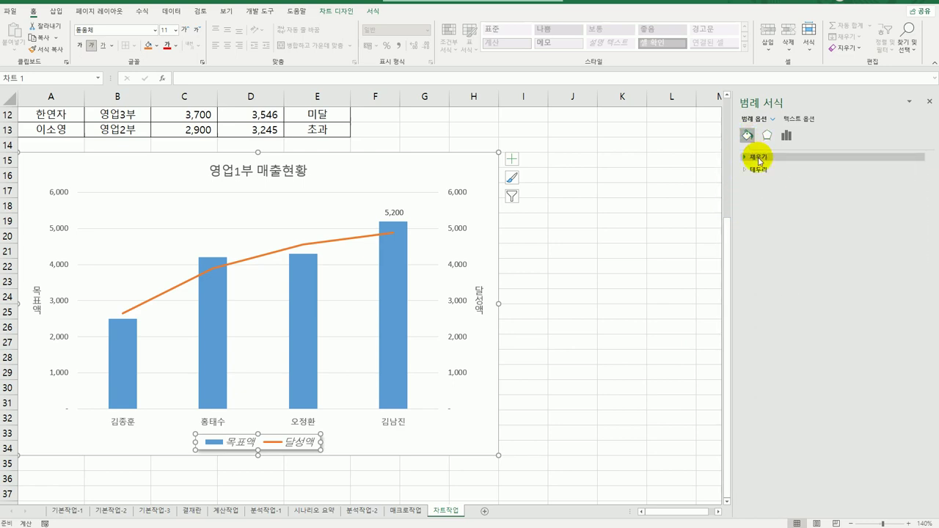
click(758, 157)
click(779, 182)
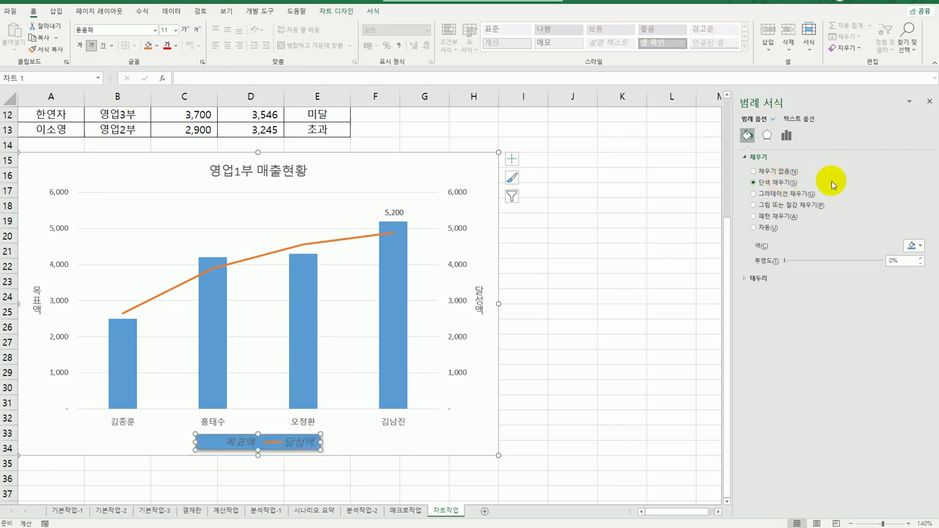
click(913, 247)
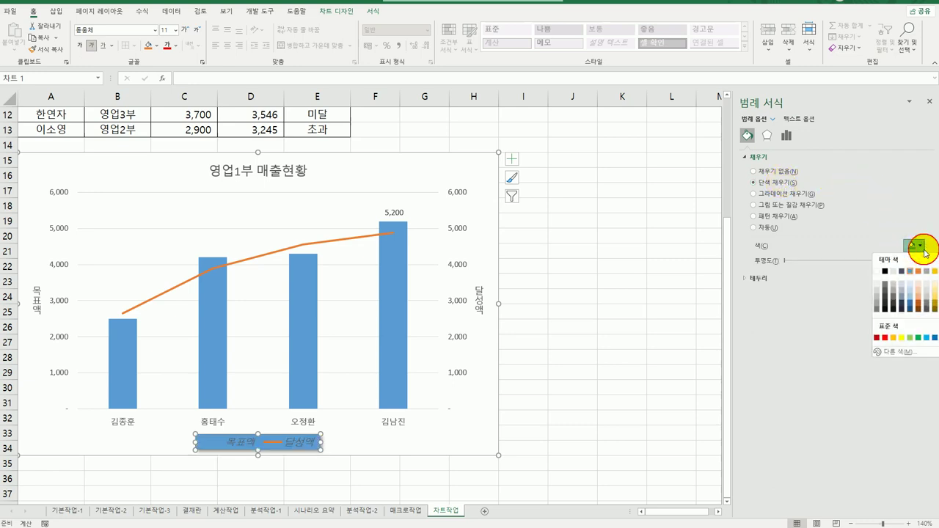
click(877, 272)
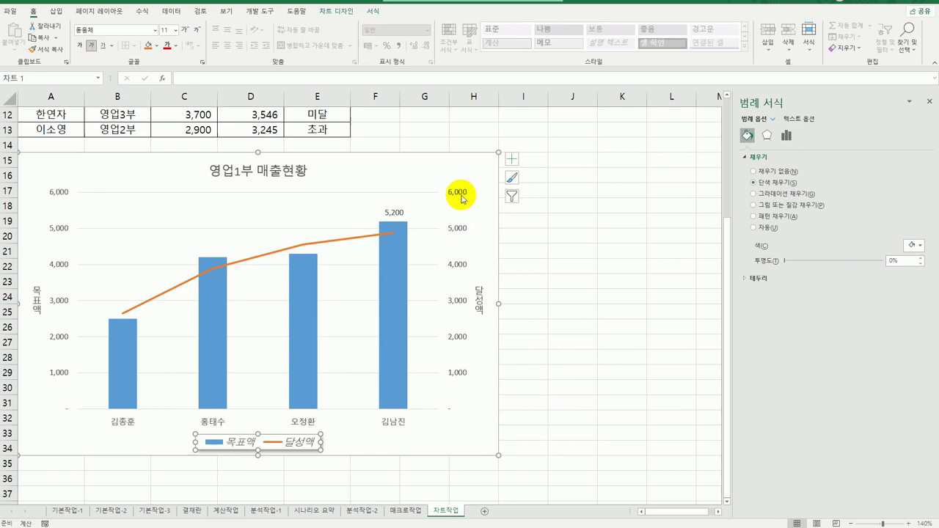
Turn on rounded corners (둥근 모서리) for the chart area's border.
click(474, 164)
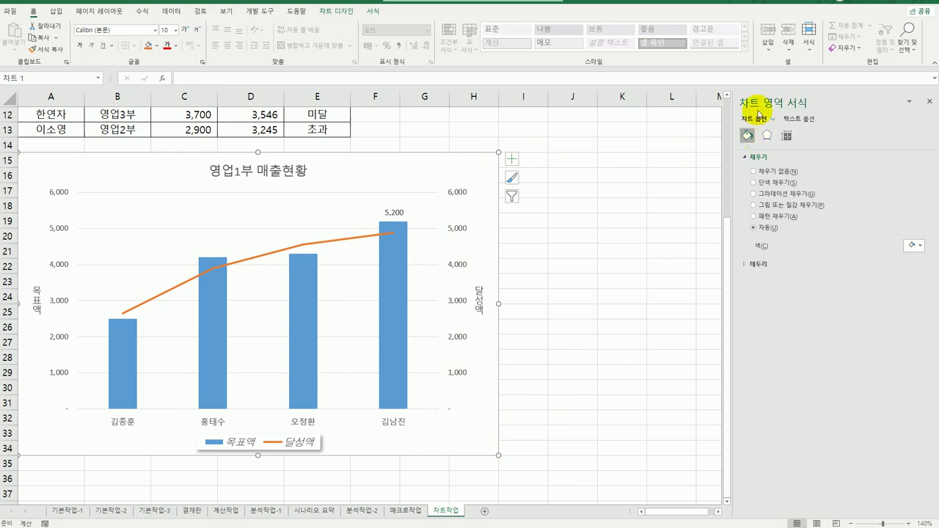
click(761, 263)
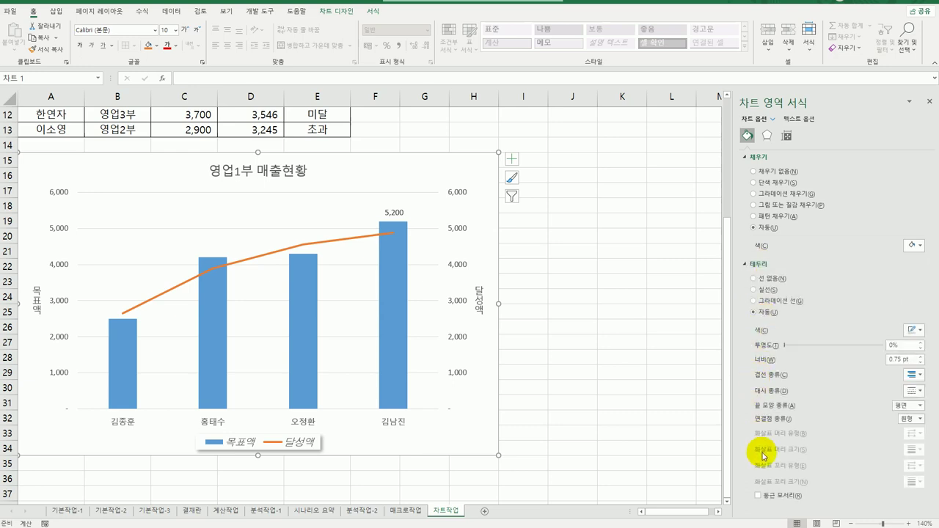
click(763, 496)
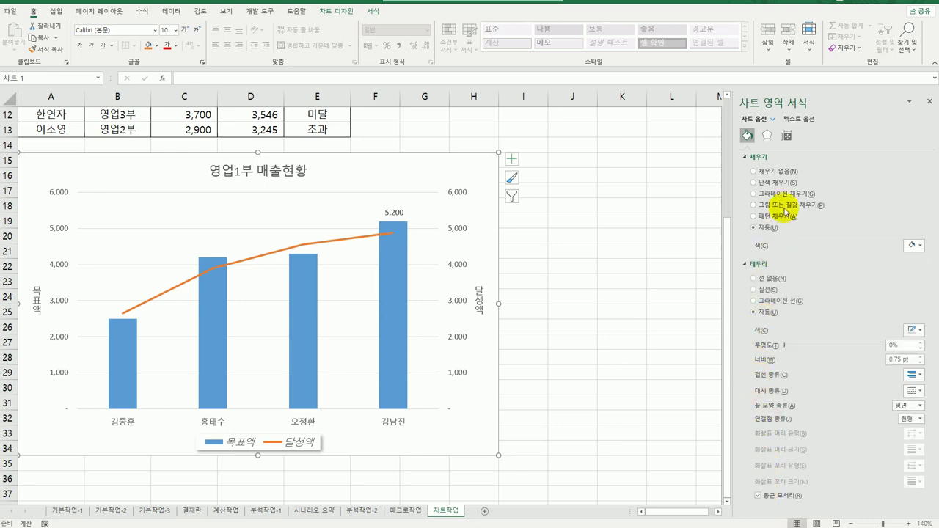
Apply the outer shadow preset 오프셋: 오른쪽 아래 to the chart area and deselect the chart.
click(767, 136)
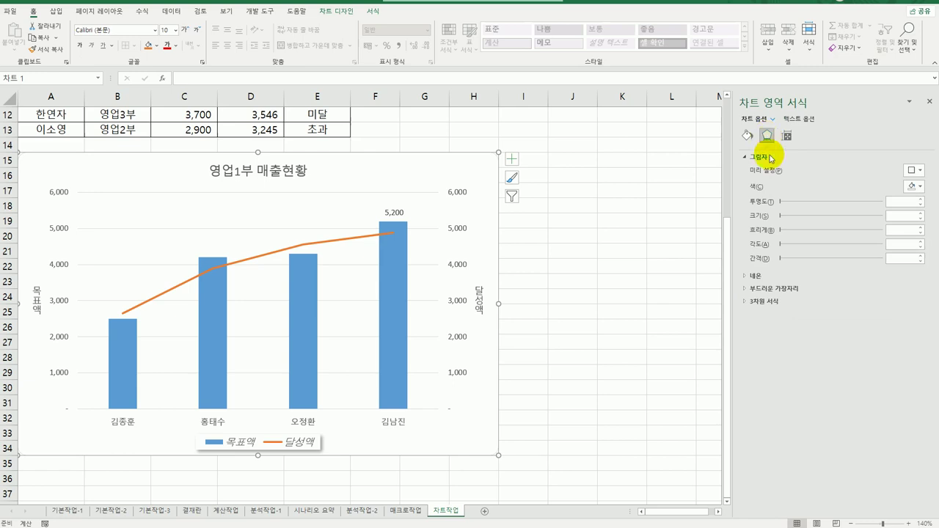
click(921, 171)
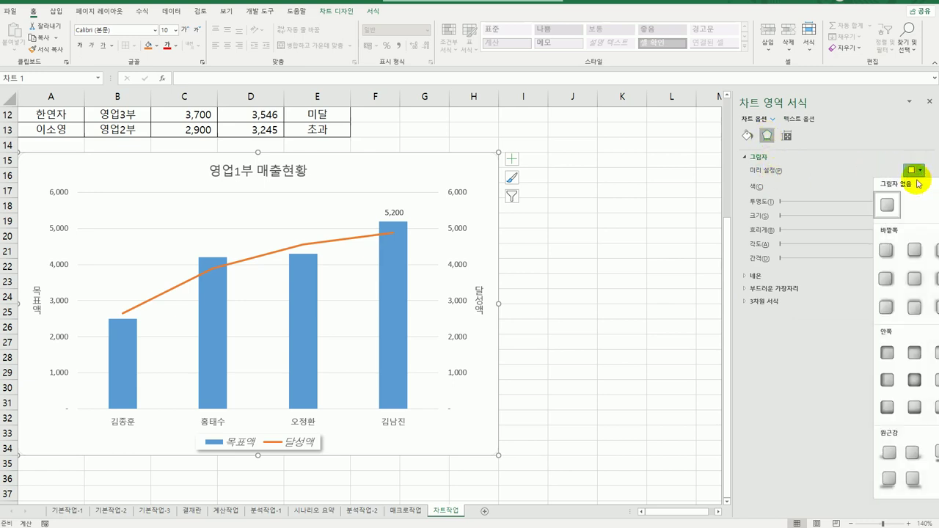
click(886, 250)
click(609, 401)
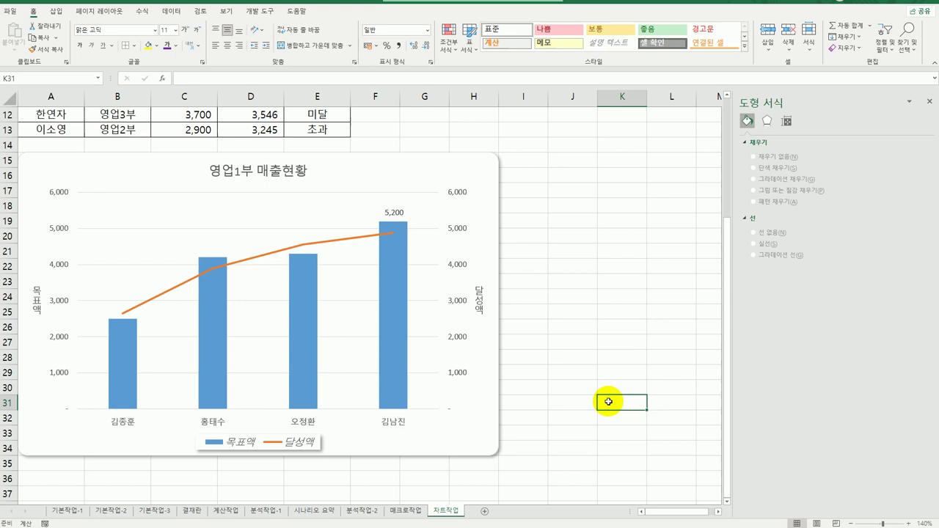
click(608, 446)
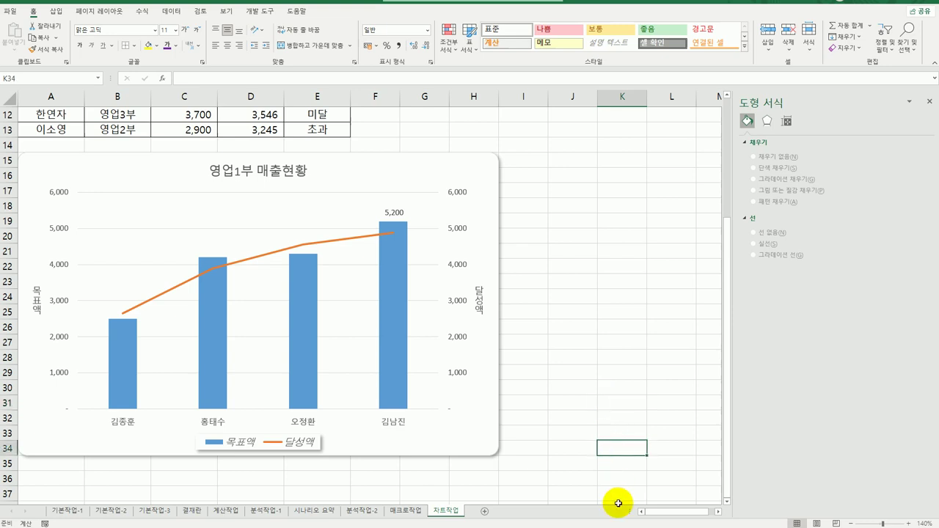
click(592, 488)
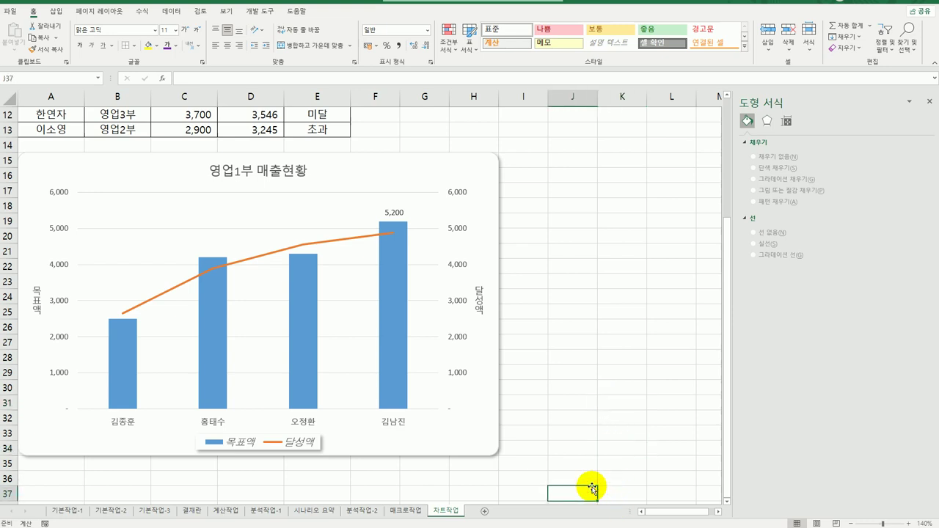